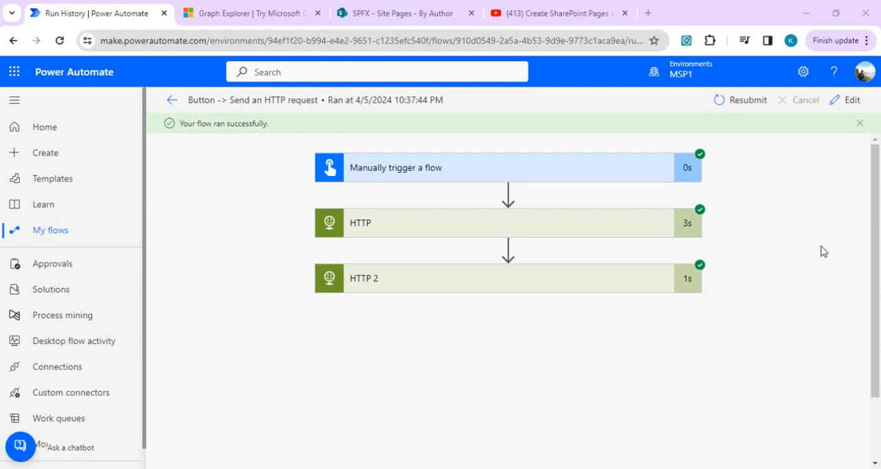
- View the YouTube video on creating SharePoint pages with Power Automate, and close its browser tab
{"action": "left_click", "coordinate": [524, 8]}
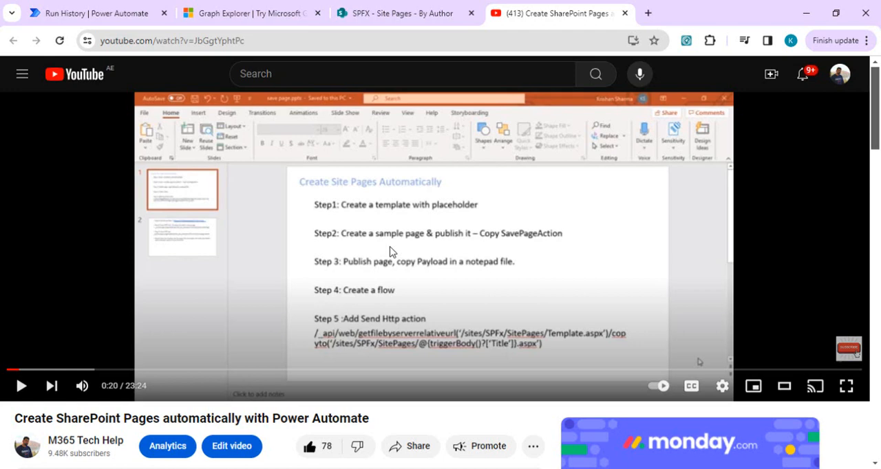
{"action": "left_click", "coordinate": [265, 7]}
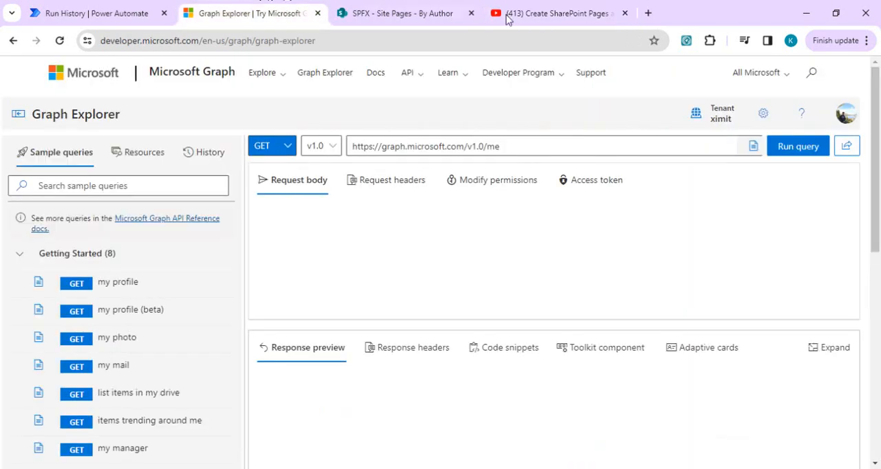
{"action": "left_click", "coordinate": [617, 14]}
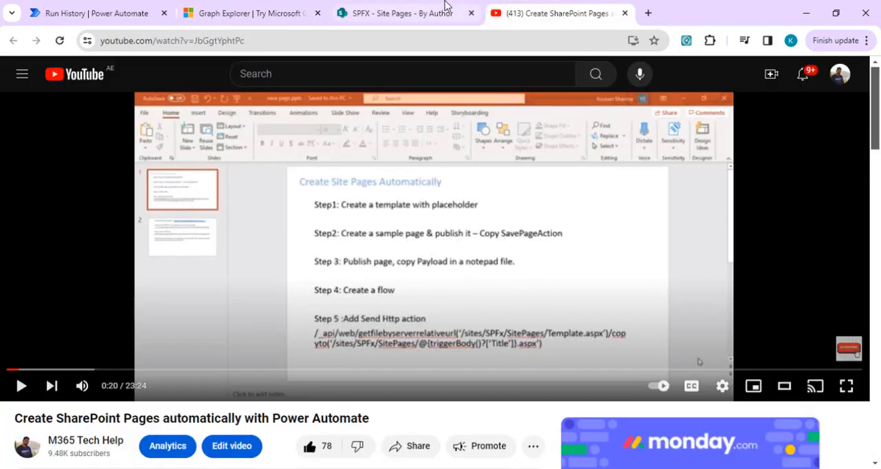
{"action": "left_click", "coordinate": [625, 14]}
- Search Graph Explorer's sample queries for "sharepoint" and expand the SharePoint Pages (beta) group to review its queries
{"action": "left_click", "coordinate": [234, 21]}
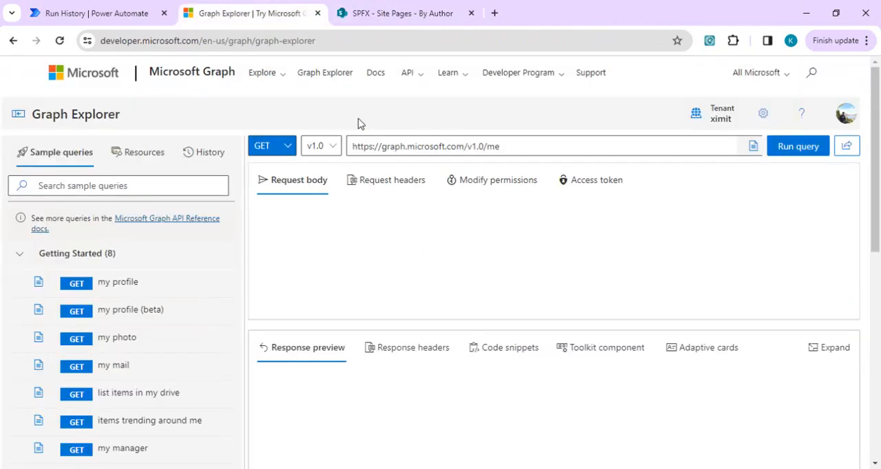
{"action": "left_click", "coordinate": [127, 192]}
{"action": "type", "text": "sharepoint"}
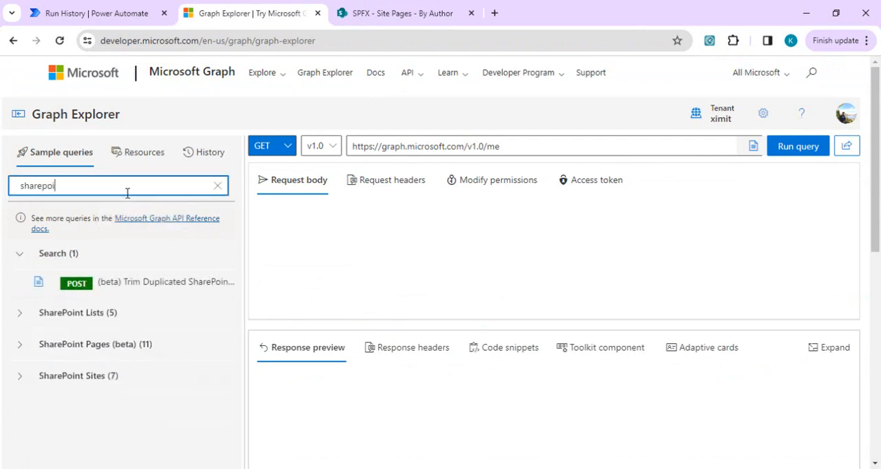
{"action": "left_click", "coordinate": [21, 349]}
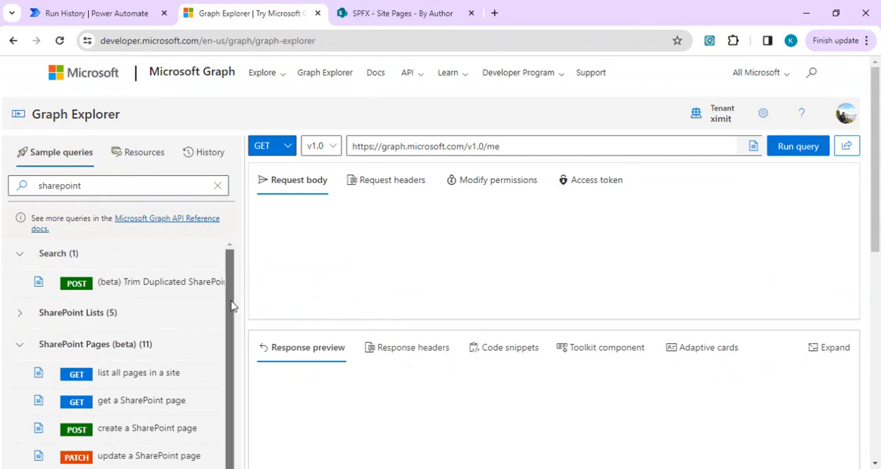
{"action": "scroll", "coordinate": [229, 331], "scroll_direction": "down", "scroll_amount": 2}
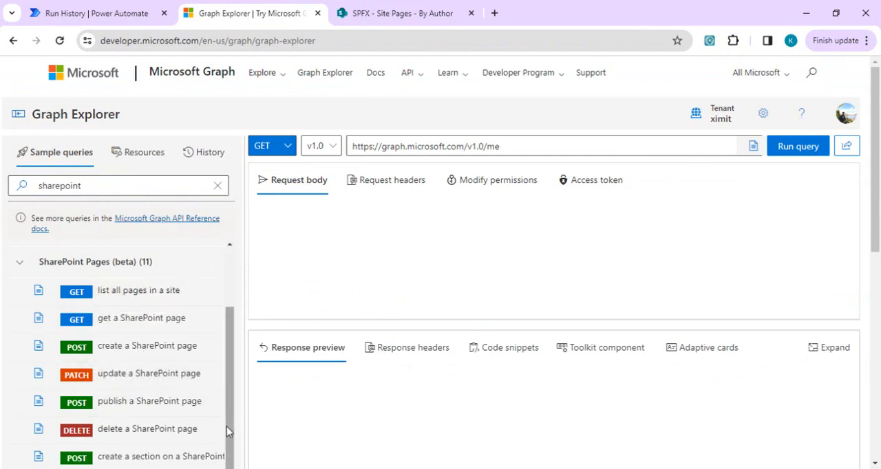
{"action": "scroll", "coordinate": [227, 426], "scroll_direction": "down", "scroll_amount": 1}
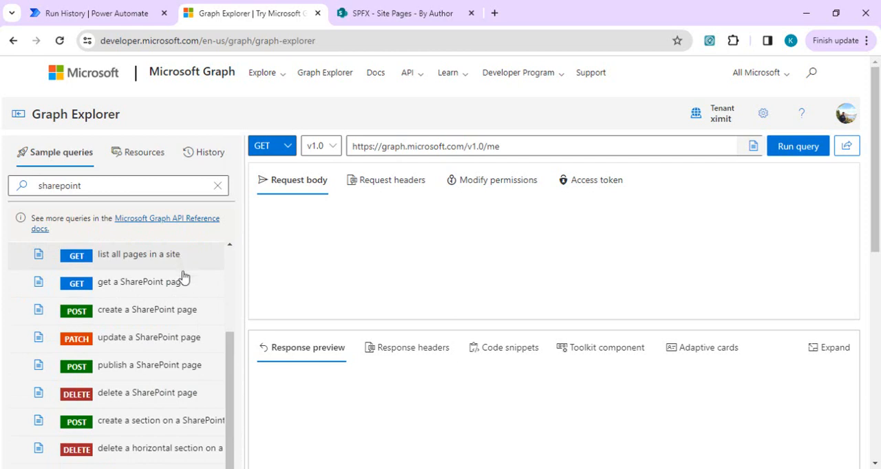
{"action": "left_click_drag", "start_coordinate": [230, 403], "coordinate": [232, 368]}
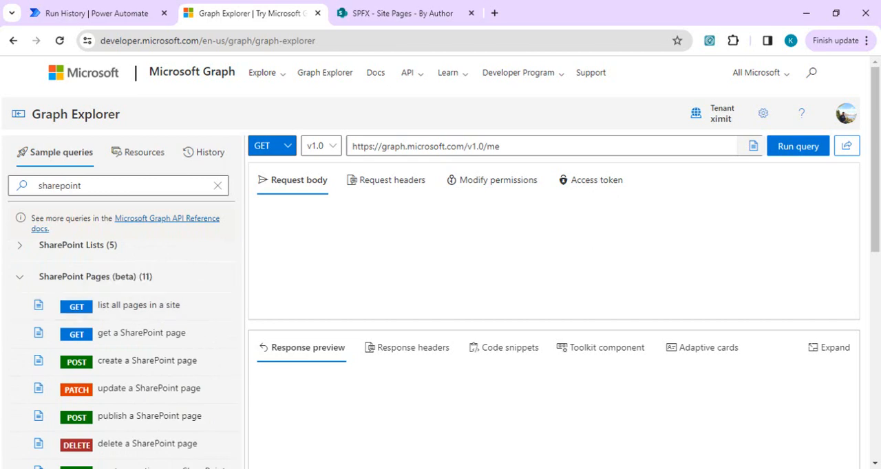
- Examine the first HTTP action's inputs in the Power Automate flow run and the SPFX site pages created by SharePoint App
{"action": "left_click", "coordinate": [90, 13]}
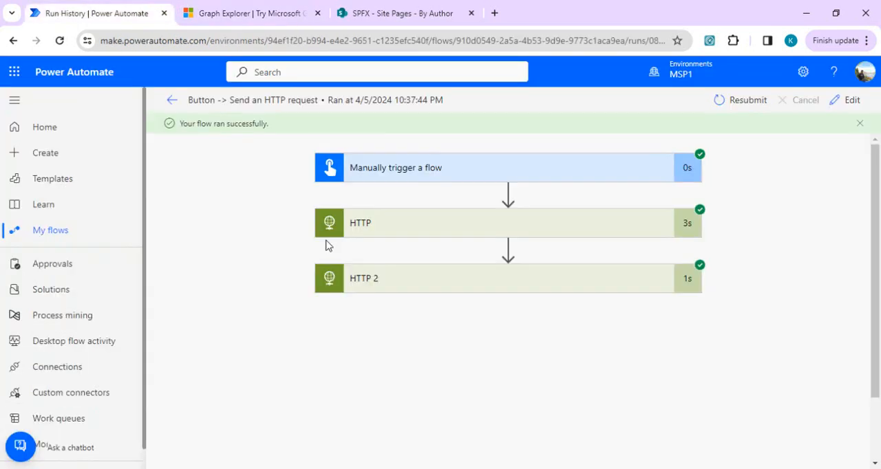
{"action": "left_click", "coordinate": [437, 229]}
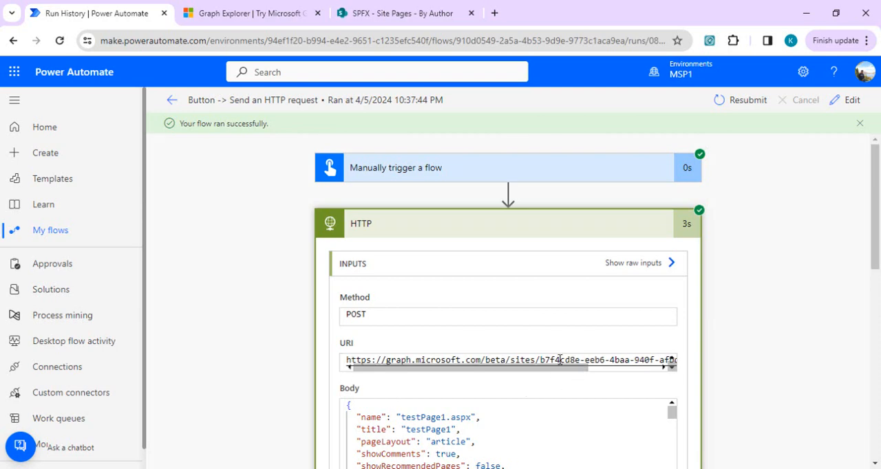
{"action": "left_click_drag", "start_coordinate": [877, 175], "coordinate": [879, 121]}
{"action": "left_click", "coordinate": [410, 9]}
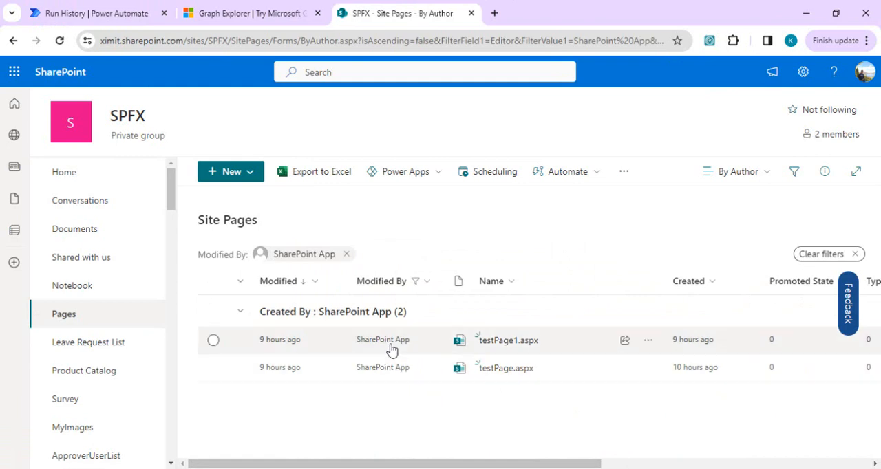
{"action": "left_click", "coordinate": [117, 15]}
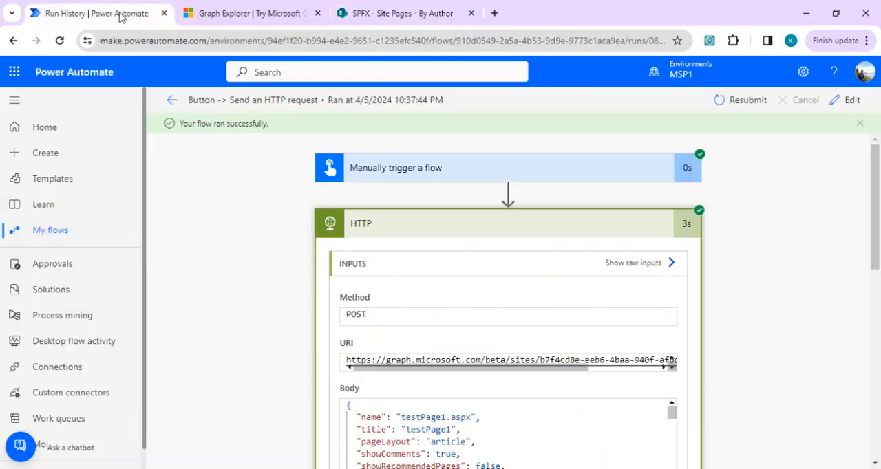
- Load the "list all pages in a site" sample query in Graph Explorer and inspect its {siteId} placeholder
{"action": "left_click", "coordinate": [241, 12]}
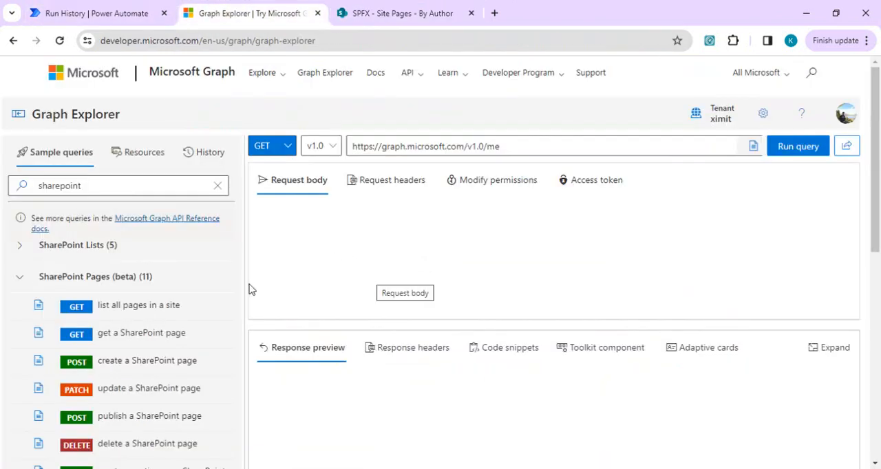
{"action": "left_click", "coordinate": [158, 306]}
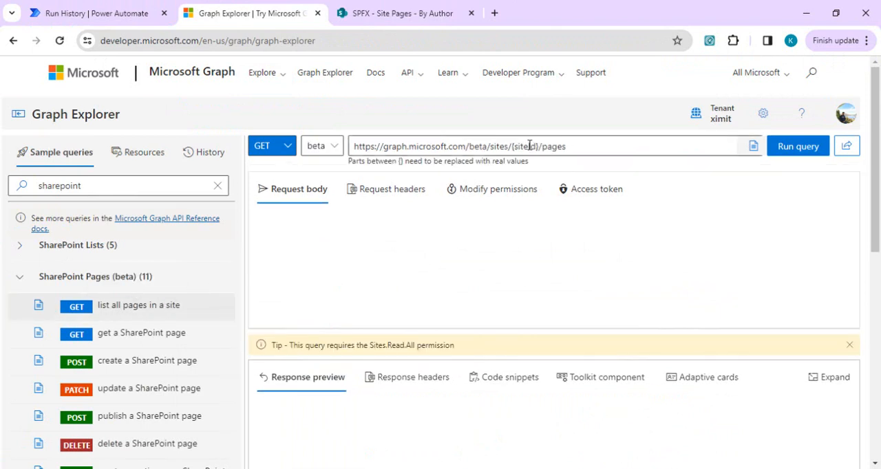
{"action": "left_click_drag", "start_coordinate": [540, 146], "coordinate": [517, 147]}
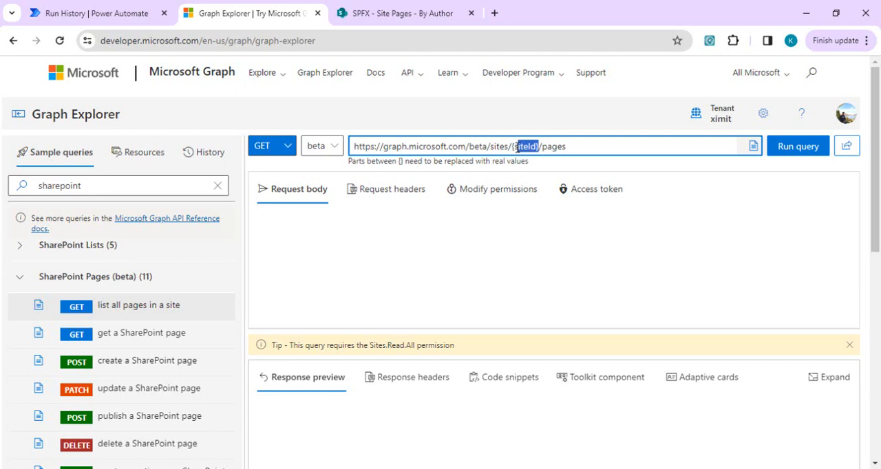
{"action": "left_click", "coordinate": [461, 145]}
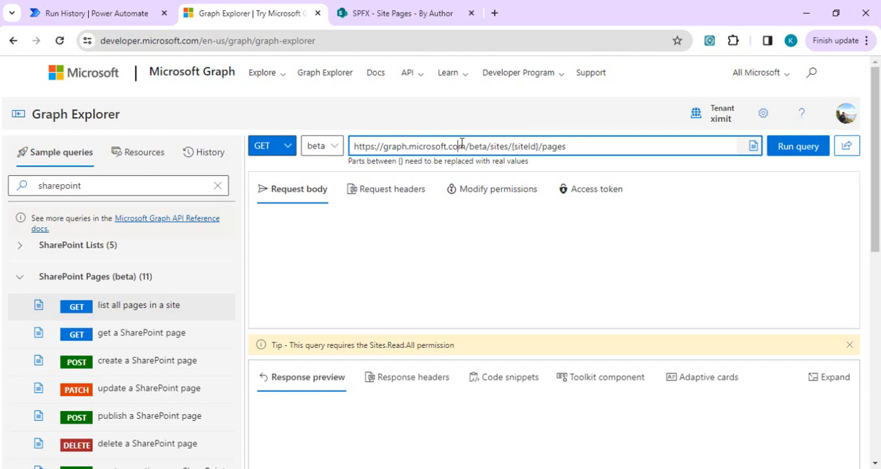
- Collapse the SharePoint Pages group, expand SharePoint Sites, and load the sample query that searches for a SharePoint site by keyword
{"action": "left_click", "coordinate": [126, 181]}
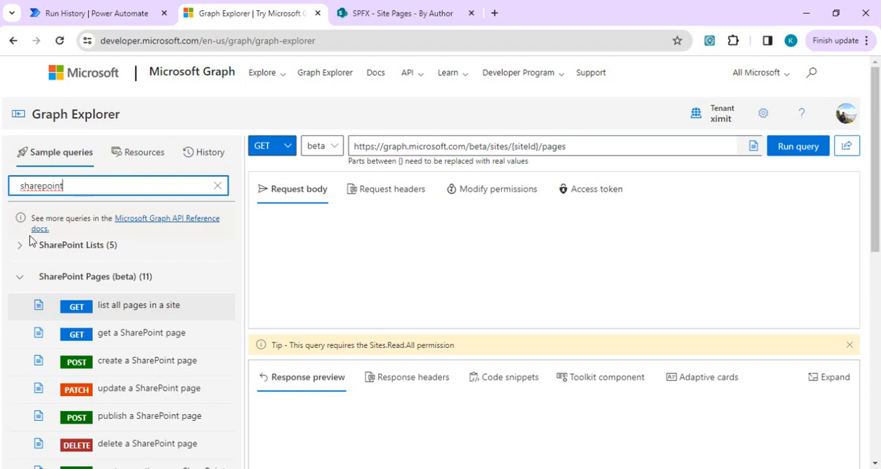
{"action": "left_click_drag", "start_coordinate": [229, 306], "coordinate": [228, 273]}
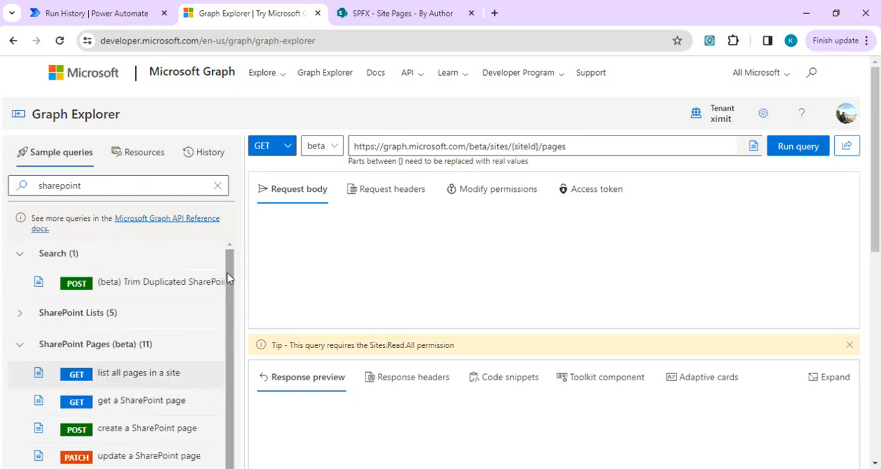
{"action": "left_click", "coordinate": [76, 188]}
{"action": "left_click", "coordinate": [95, 344]}
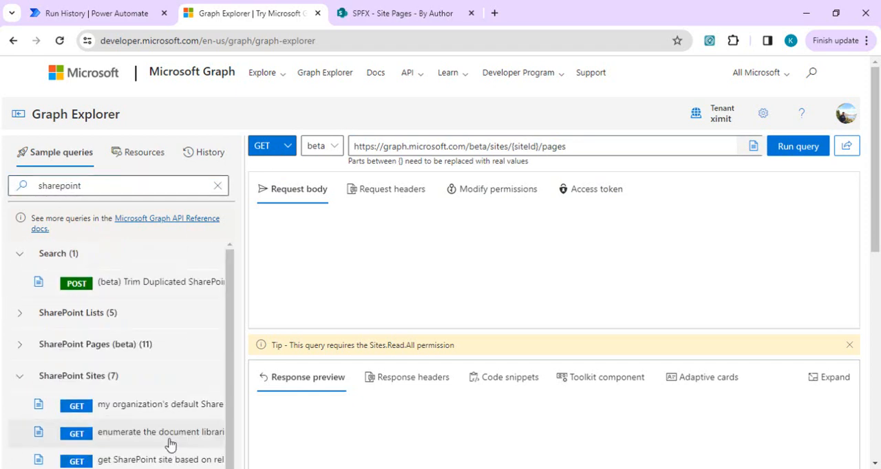
{"action": "left_click", "coordinate": [165, 459]}
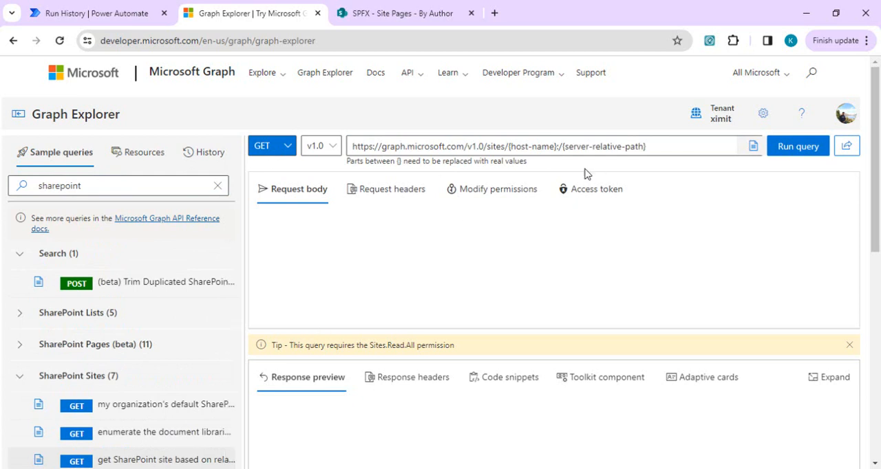
{"action": "scroll", "coordinate": [165, 413], "scroll_direction": "down", "scroll_amount": 2}
{"action": "left_click", "coordinate": [161, 452]}
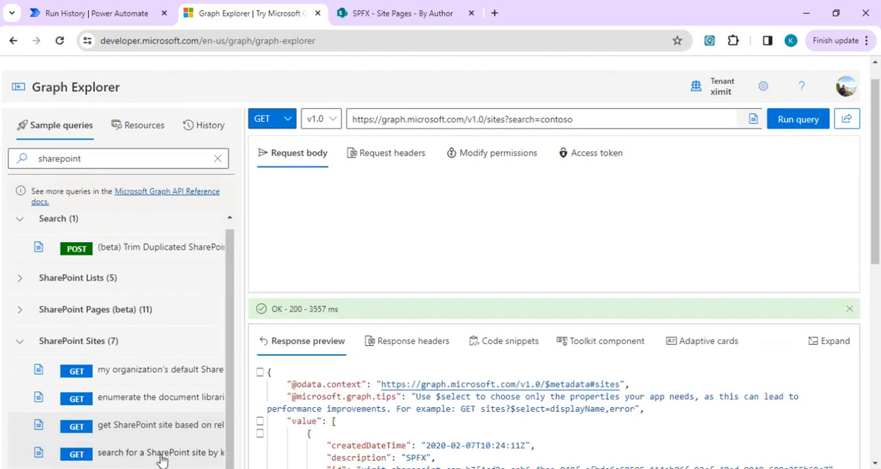
- Replace the query's search keyword contoso with spfx and run the query
{"action": "double_click", "coordinate": [558, 119]}
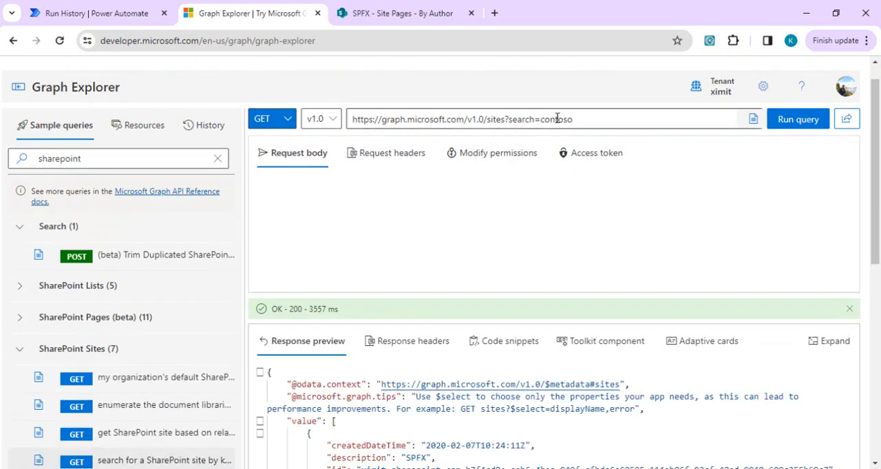
{"action": "type", "text": "spfx"}
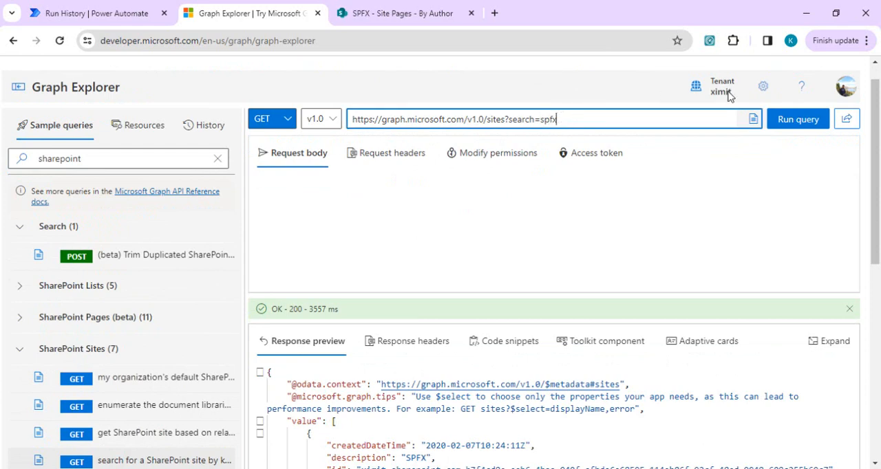
{"action": "left_click", "coordinate": [811, 124]}
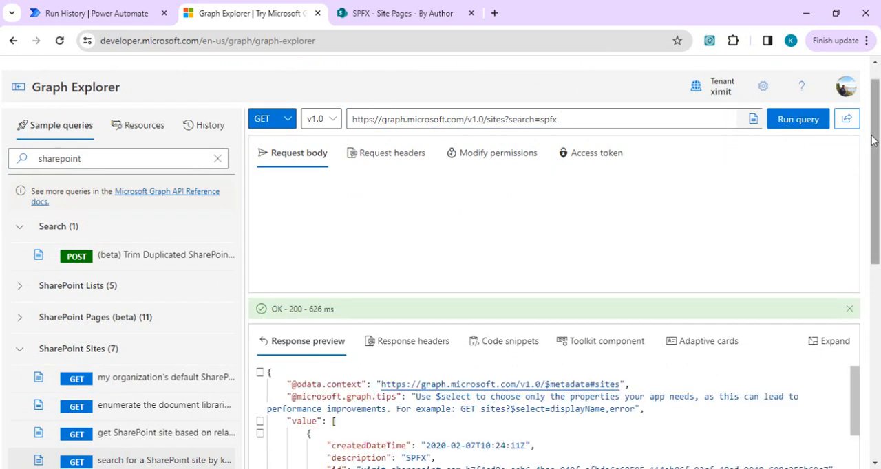
- Copy the GUID following the host name in the SPFX site's id into a new Notepad file, and return to Graph Explorer
{"action": "scroll", "coordinate": [447, 234], "scroll_direction": "down", "scroll_amount": 3}
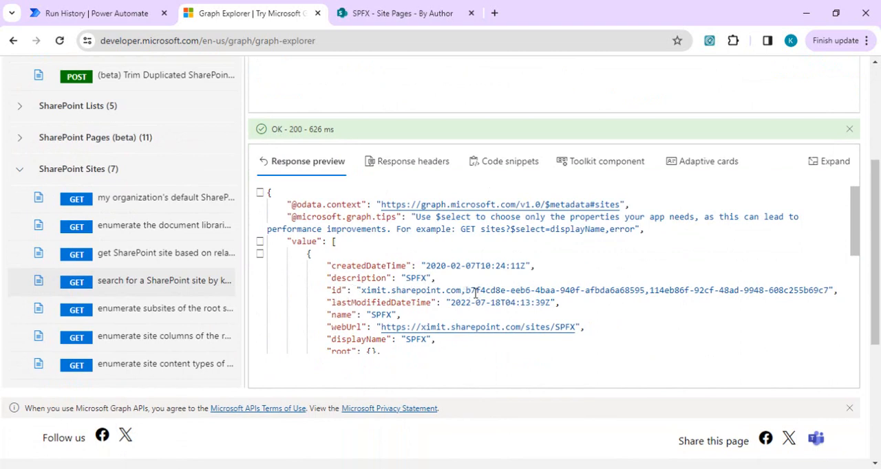
{"action": "left_click_drag", "start_coordinate": [468, 295], "coordinate": [642, 292]}
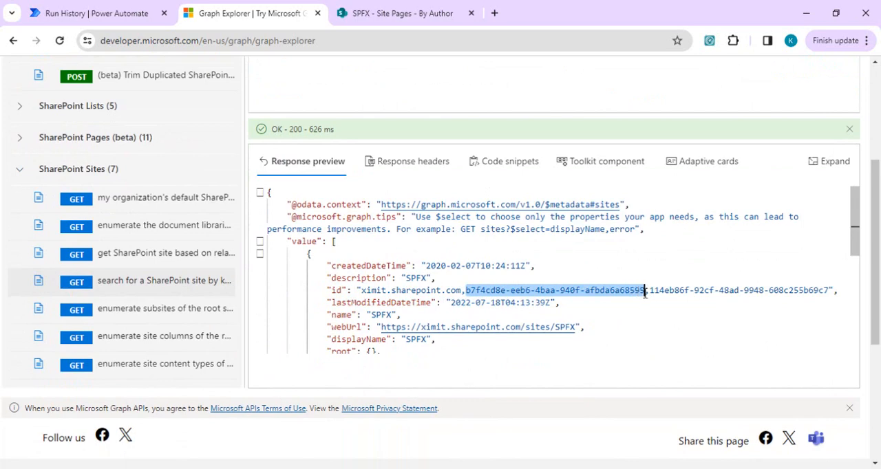
{"action": "key", "text": "ctrl+c"}
{"action": "key", "text": "super+r"}
{"action": "key", "text": "Return"}
{"action": "key", "text": "ctrl+v"}
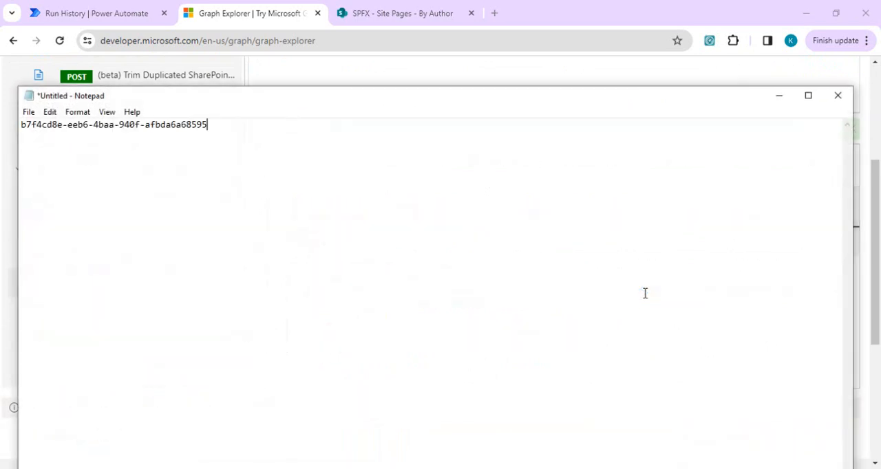
{"action": "key", "text": "alt+Tab"}
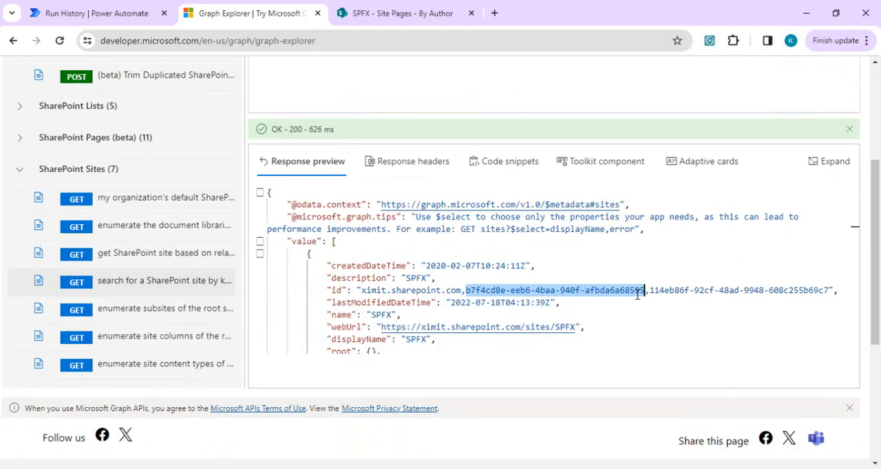
- Expand the SharePoint Pages (beta) group and load the "list all pages in a site" query
{"action": "scroll", "coordinate": [878, 245], "scroll_direction": "up", "scroll_amount": 2}
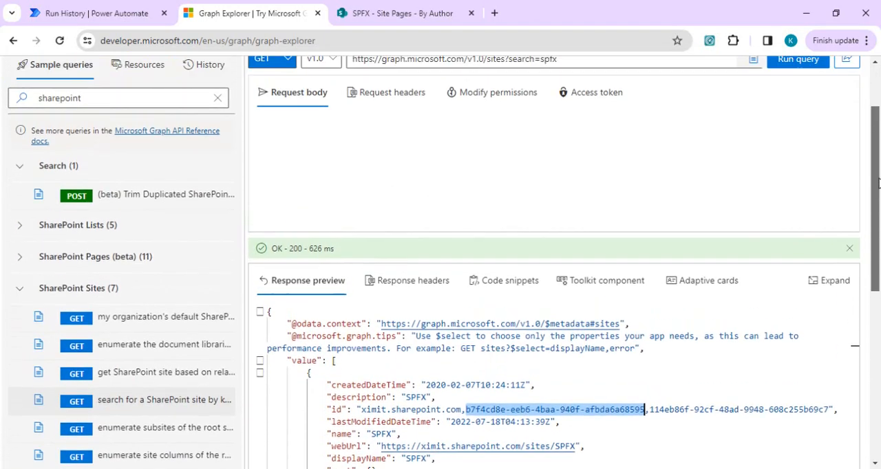
{"action": "left_click", "coordinate": [5, 264]}
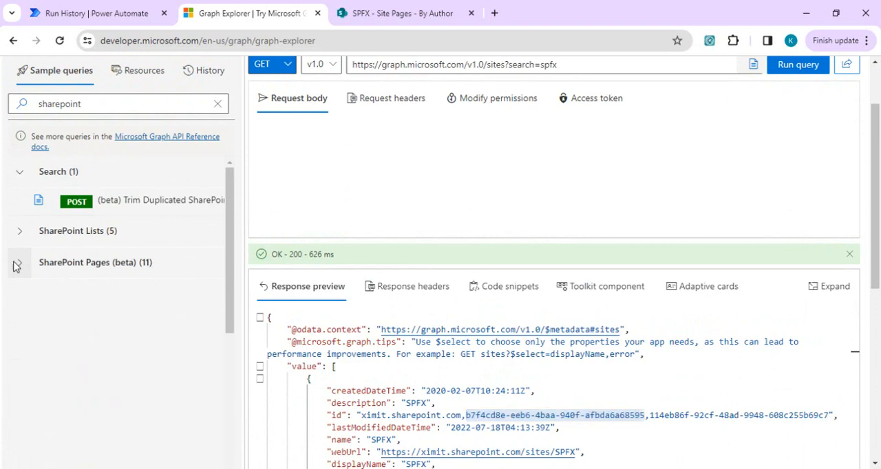
{"action": "left_click", "coordinate": [148, 303]}
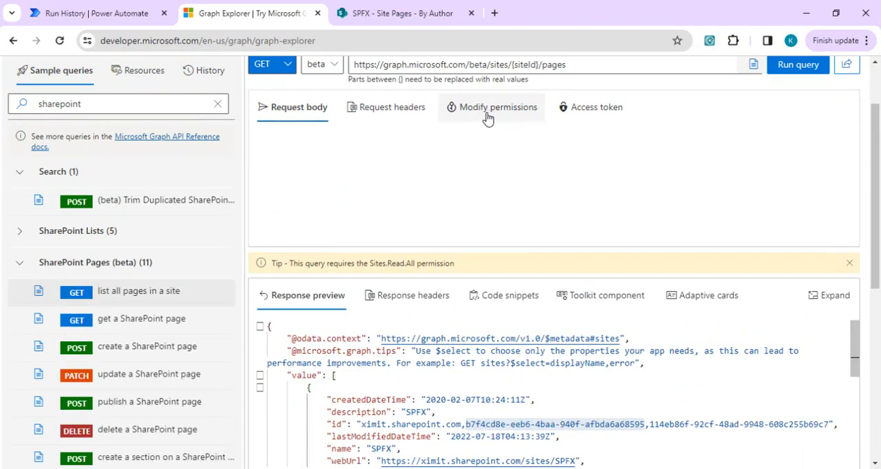
- Replace the {siteId} placeholder in the query URL, including its braces, with the copied SPFX site GUID
{"action": "double_click", "coordinate": [527, 65]}
{"action": "scroll", "coordinate": [879, 179], "scroll_direction": "up", "scroll_amount": 1}
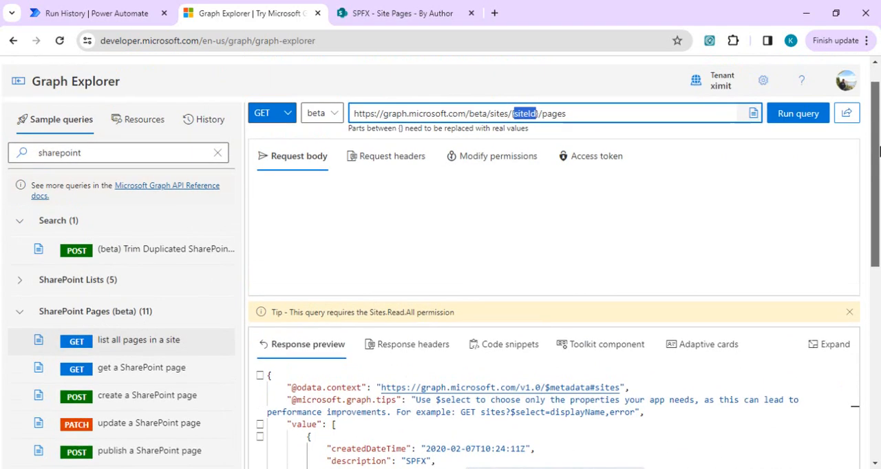
{"action": "key", "text": "BackSpace"}
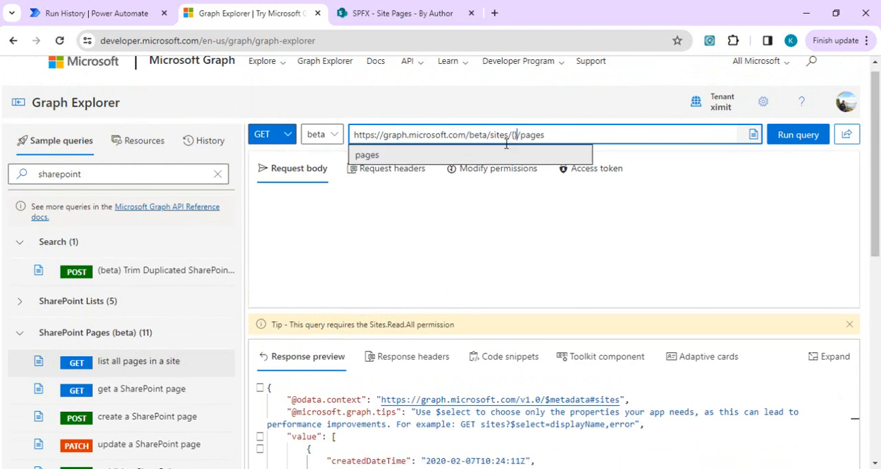
{"action": "key", "text": "BackSpace"}
{"action": "key", "text": "Delete"}
{"action": "key", "text": "ctrl+v"}
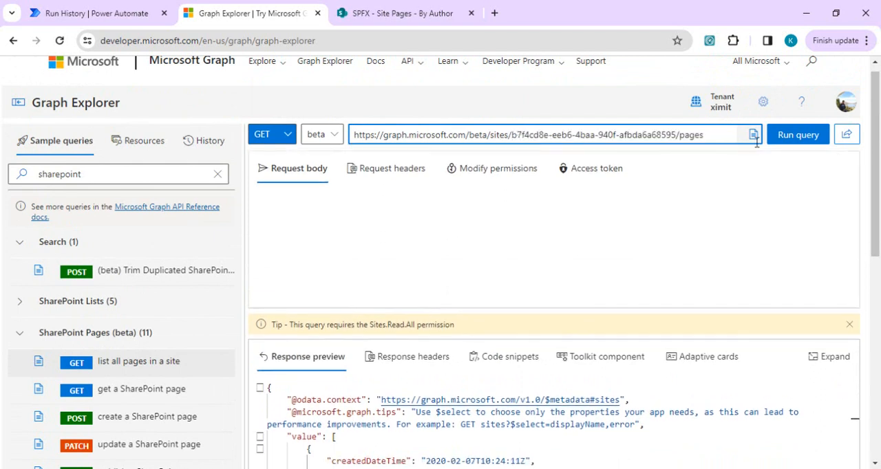
- Run the query listing the SPFX site's pages and examine the page properties in the response
{"action": "left_click", "coordinate": [779, 144]}
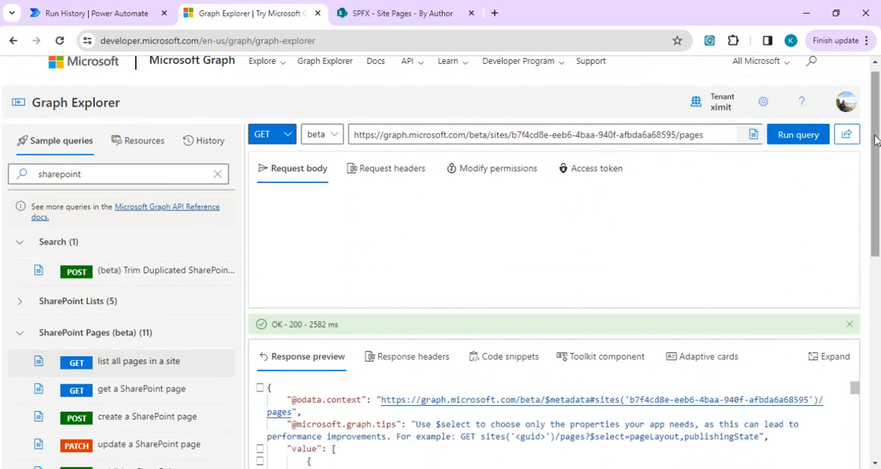
{"action": "scroll", "coordinate": [876, 140], "scroll_direction": "down", "scroll_amount": 3}
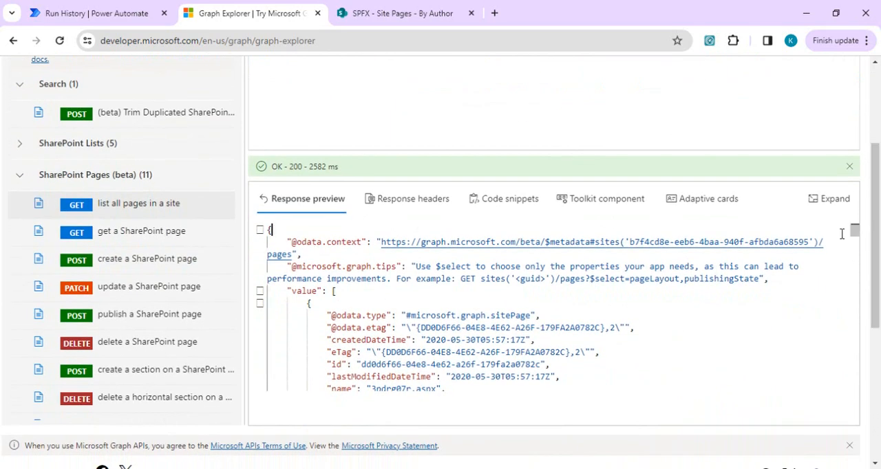
{"action": "left_click_drag", "start_coordinate": [854, 233], "coordinate": [850, 295]}
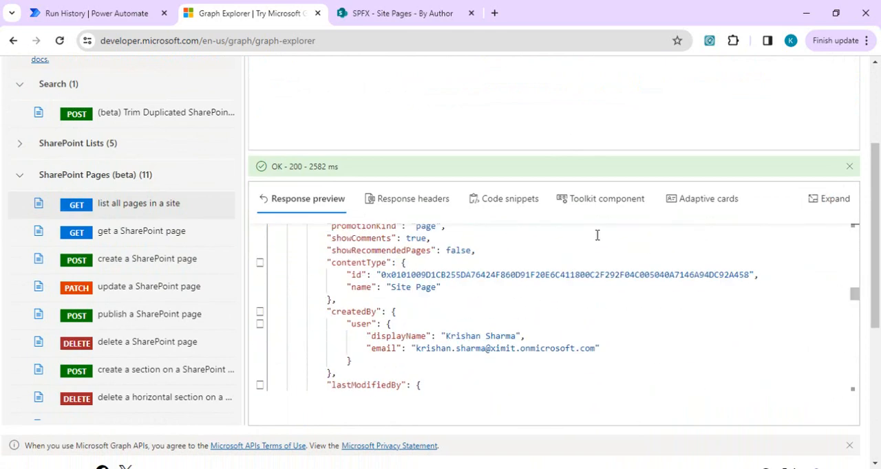
{"action": "scroll", "coordinate": [598, 236], "scroll_direction": "up", "scroll_amount": 1}
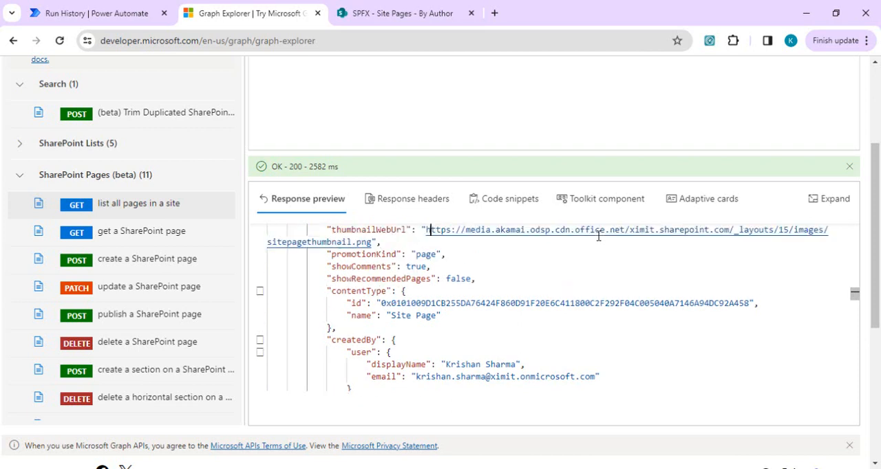
{"action": "scroll", "coordinate": [598, 235], "scroll_direction": "up", "scroll_amount": 3}
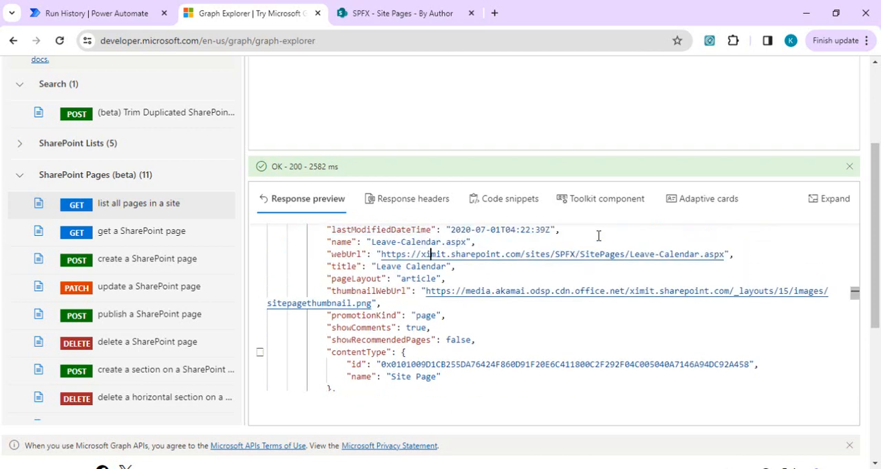
{"action": "key", "text": "Down"}
{"action": "key", "text": "Down"}
{"action": "key", "text": "Down"}
{"action": "key", "text": "Down"}
{"action": "key", "text": "Down"}
{"action": "key", "text": "Down"}
{"action": "key", "text": "Down"}
{"action": "key", "text": "Down"}
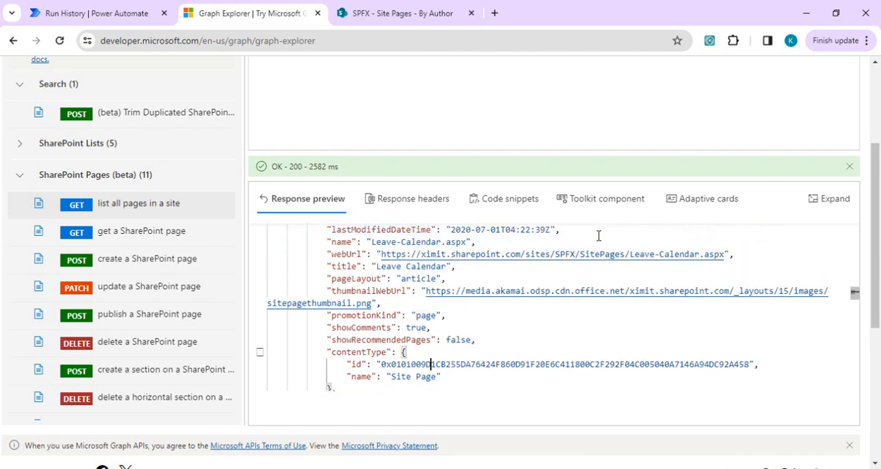
{"action": "key", "text": "Down"}
{"action": "key", "text": "Down"}
{"action": "key", "text": "Down"}
{"action": "key", "text": "Down"}
{"action": "key", "text": "Down"}
{"action": "key", "text": "Down"}
{"action": "key", "text": "Down"}
{"action": "key", "text": "Down"}
{"action": "key", "text": "Down"}
{"action": "key", "text": "Down"}
{"action": "key", "text": "Down"}
{"action": "key", "text": "Down"}
{"action": "key", "text": "Down"}
{"action": "key", "text": "Down"}
{"action": "key", "text": "Down"}
{"action": "key", "text": "Down"}
{"action": "key", "text": "Down"}
{"action": "key", "text": "Down"}
{"action": "key", "text": "Down"}
{"action": "key", "text": "Down"}
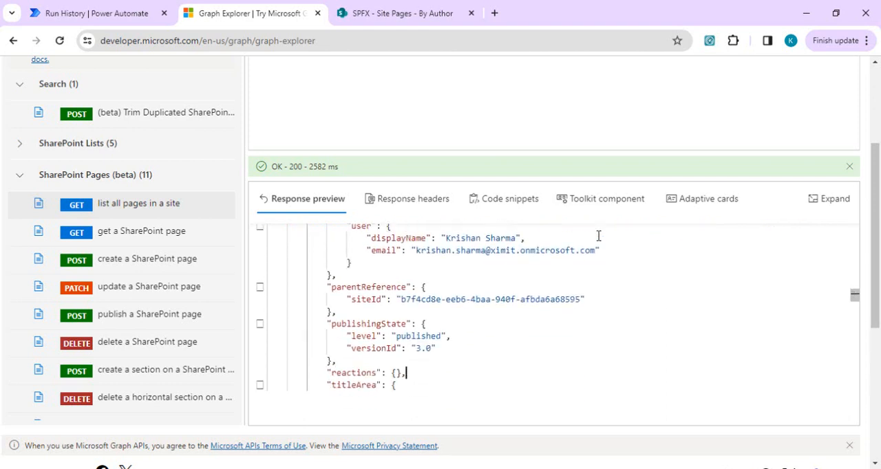
{"action": "key", "text": "Down"}
{"action": "key", "text": "Down"}
{"action": "key", "text": "Down"}
{"action": "key", "text": "Down"}
{"action": "key", "text": "Down"}
{"action": "key", "text": "Down"}
{"action": "key", "text": "Down"}
{"action": "key", "text": "Down"}
{"action": "key", "text": "Down"}
{"action": "key", "text": "Down"}
{"action": "key", "text": "Down"}
{"action": "key", "text": "Down"}
{"action": "key", "text": "Down"}
{"action": "key", "text": "Down"}
{"action": "key", "text": "Down"}
{"action": "key", "text": "Down"}
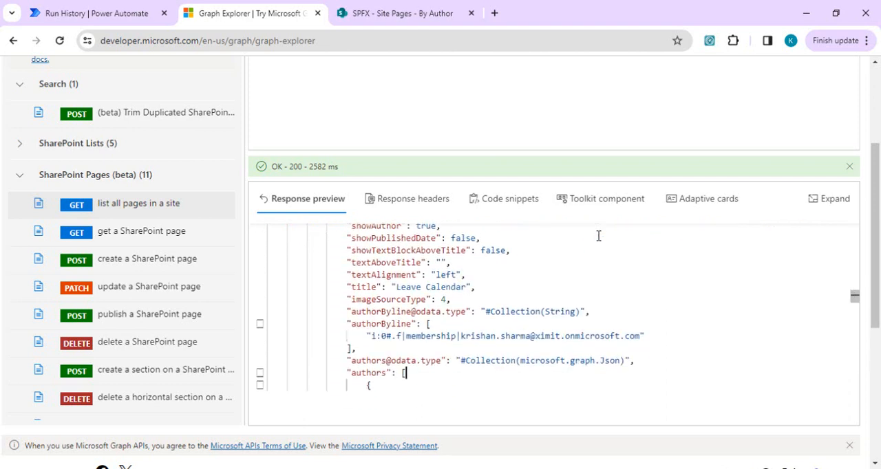
{"action": "key", "text": "Down"}
{"action": "key", "text": "Down"}
{"action": "key", "text": "Down"}
{"action": "key", "text": "Down"}
{"action": "key", "text": "Down"}
{"action": "key", "text": "Down"}
{"action": "key", "text": "Down"}
{"action": "key", "text": "Down"}
{"action": "key", "text": "Down"}
{"action": "key", "text": "Down"}
{"action": "key", "text": "Down"}
{"action": "key", "text": "Down"}
{"action": "key", "text": "Down"}
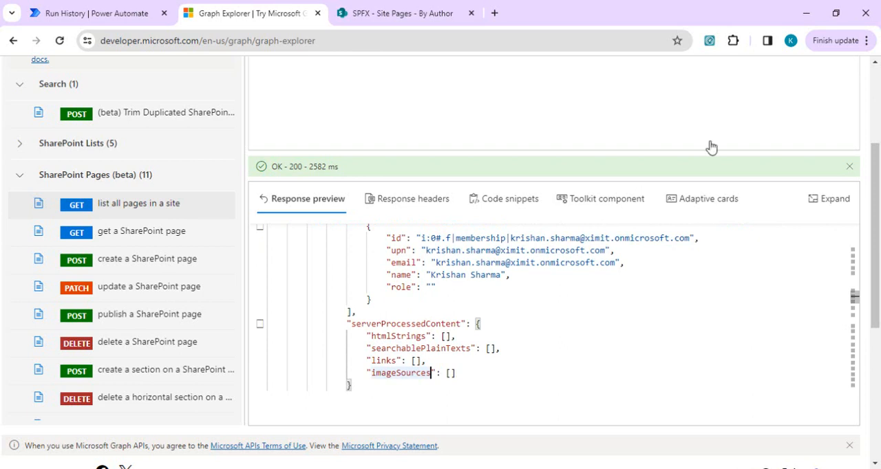
{"action": "left_click_drag", "start_coordinate": [870, 203], "coordinate": [873, 131]}
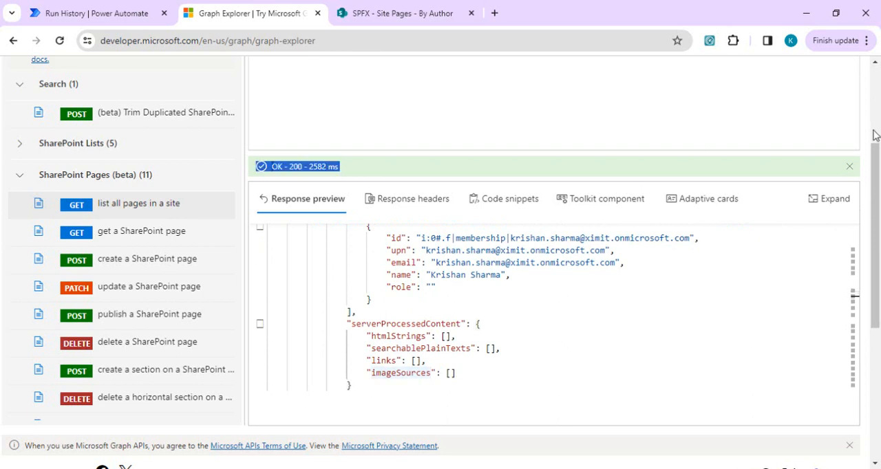
{"action": "left_click_drag", "start_coordinate": [878, 181], "coordinate": [878, 100]}
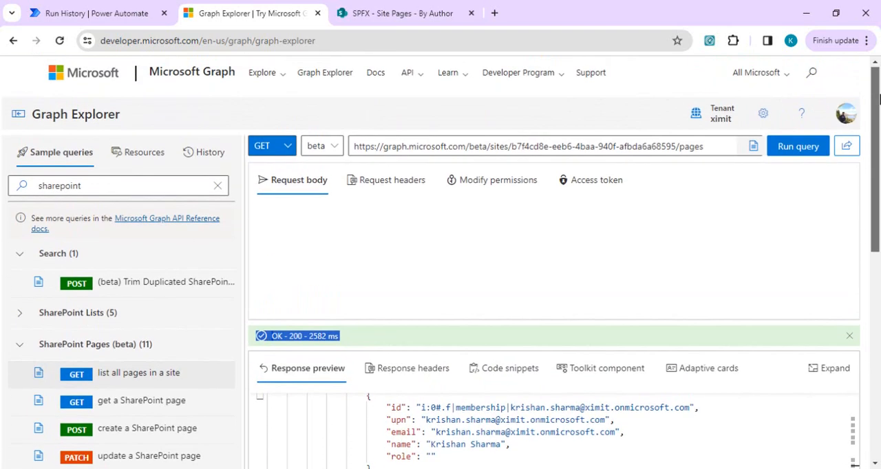
{"action": "left_click", "coordinate": [708, 150]}
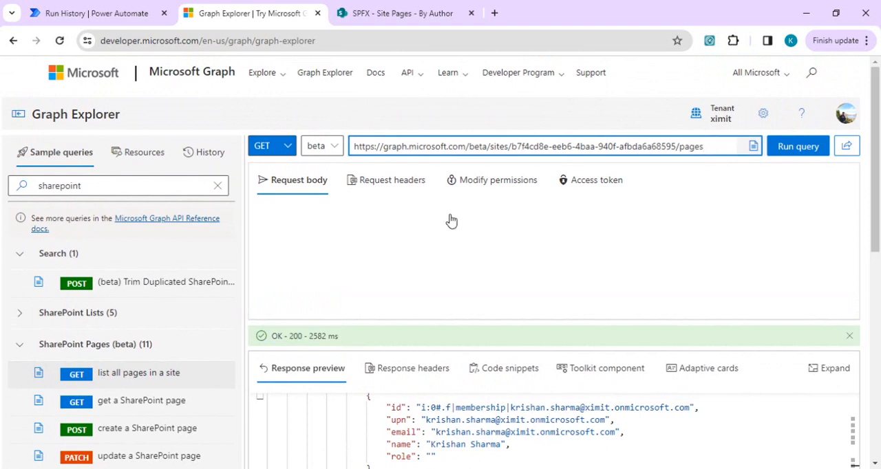
- Load the "list all webparts" query for a SharePoint page and replace its {siteId} placeholder with the copied SPFX site GUID
{"action": "left_click_drag", "start_coordinate": [230, 291], "coordinate": [232, 405]}
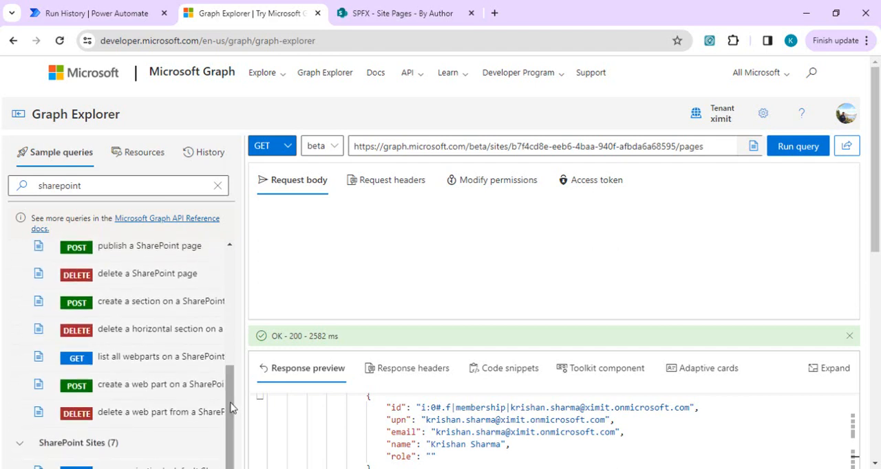
{"action": "left_click", "coordinate": [158, 386]}
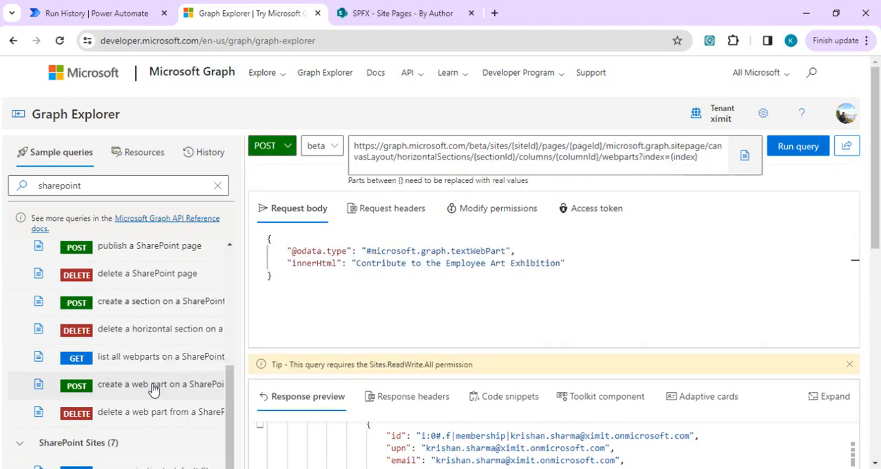
{"action": "left_click", "coordinate": [160, 366]}
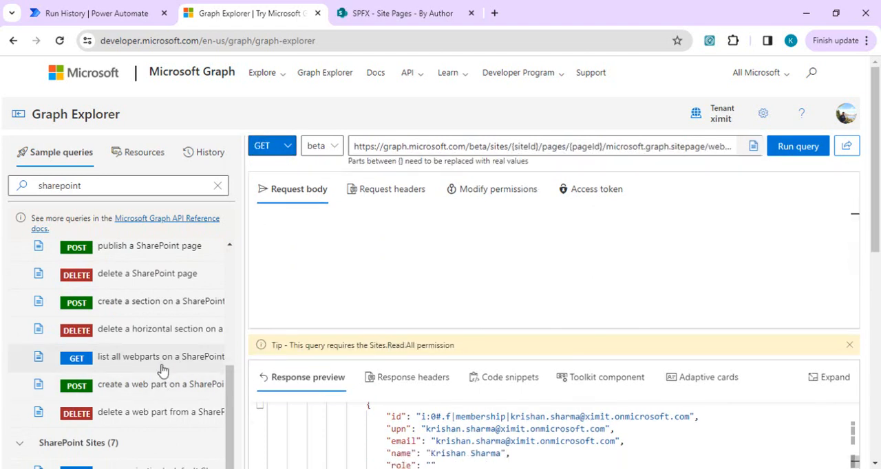
{"action": "left_click", "coordinate": [640, 145]}
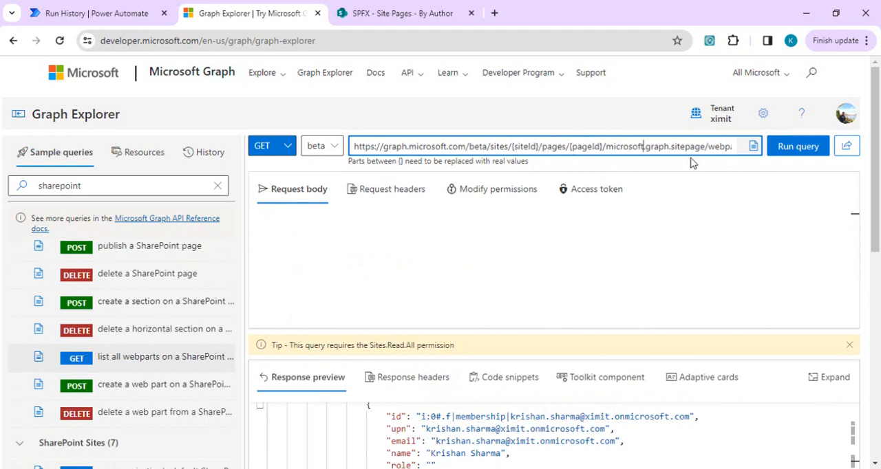
{"action": "key", "text": "End"}
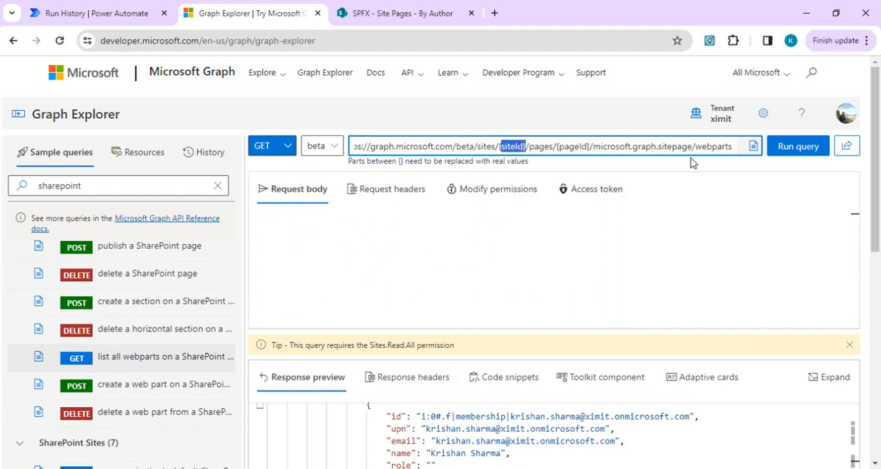
{"action": "type", "text": "b7f4cd8e-eeb6-4baa-940f-afbda6a68595"}
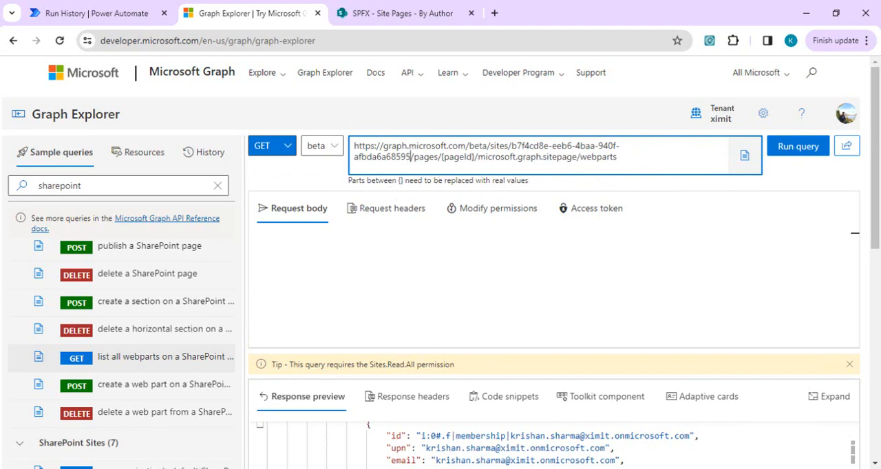
- Copy the page GUID 166bc6b3-d0e1-4748-936e-c7a5f84d9069 from the last URL in the webpartpagemsgraph Notepad file, and return to Graph Explorer
{"action": "left_click", "coordinate": [585, 468]}
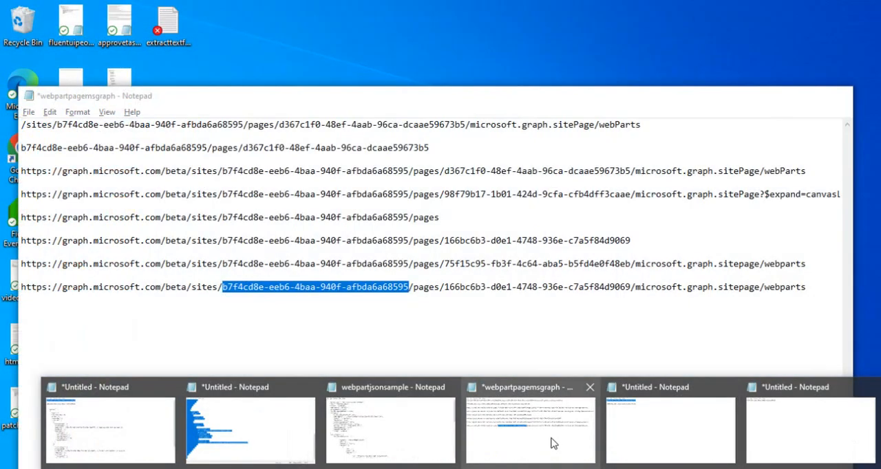
{"action": "left_click", "coordinate": [554, 444]}
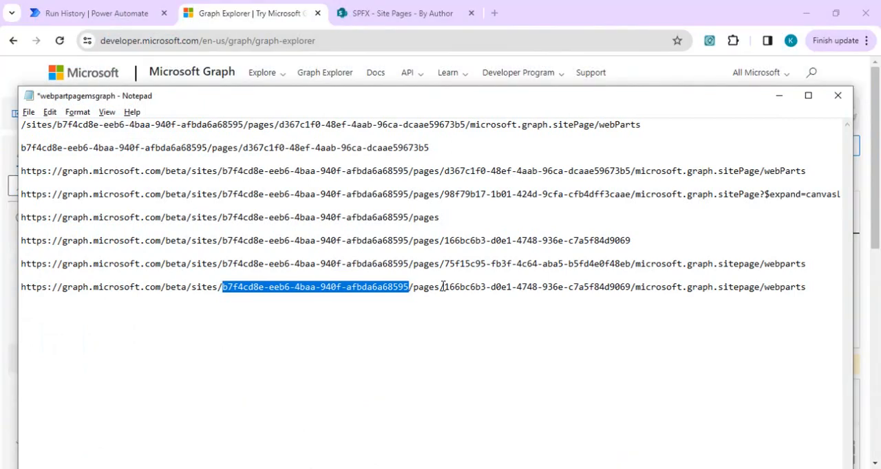
{"action": "left_click", "coordinate": [443, 287]}
{"action": "key", "text": "shift+Right"}
{"action": "key", "text": "shift+Right"}
{"action": "key", "text": "shift+Right"}
{"action": "key", "text": "shift+Right"}
{"action": "key", "text": "shift+Right"}
{"action": "key", "text": "shift+Right"}
{"action": "key", "text": "shift+Right"}
{"action": "key", "text": "shift+Right"}
{"action": "key", "text": "shift+Right"}
{"action": "key", "text": "shift+Right"}
{"action": "key", "text": "shift+Right"}
{"action": "key", "text": "shift+Right"}
{"action": "key", "text": "shift+Right"}
{"action": "key", "text": "shift+Right"}
{"action": "key", "text": "shift+Right"}
{"action": "key", "text": "shift+Right"}
{"action": "key", "text": "shift+Right"}
{"action": "key", "text": "shift+Right"}
{"action": "key", "text": "shift+Right"}
{"action": "key", "text": "shift+Right"}
{"action": "key", "text": "ctrl+c"}
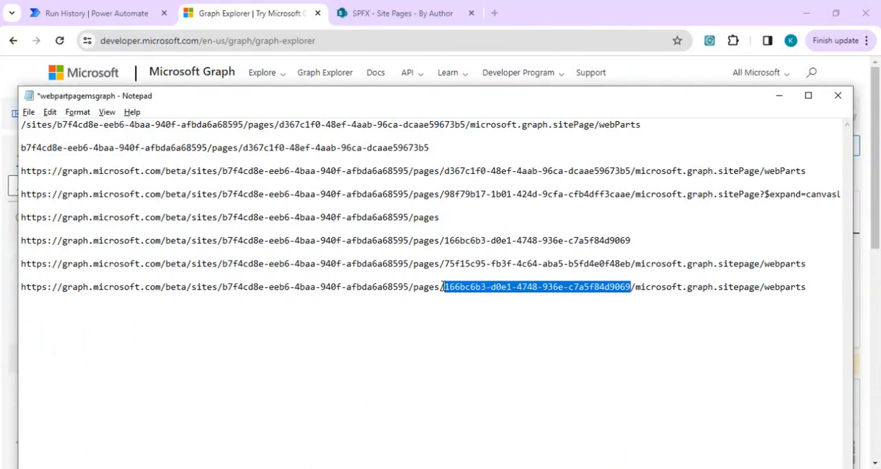
{"action": "key", "text": "alt+Tab"}
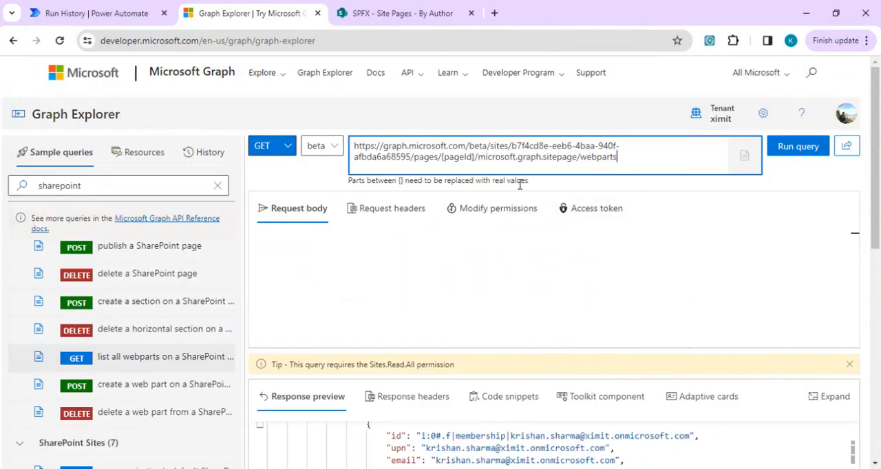
- Replace the {pageId} placeholder in the query URL, including its braces, with the copied page GUID and run the query
{"action": "left_click", "coordinate": [476, 159]}
{"action": "key", "text": "shift+Left"}
{"action": "key", "text": "shift+Left"}
{"action": "key", "text": "shift+Left"}
{"action": "key", "text": "shift+Left"}
{"action": "key", "text": "shift+Left"}
{"action": "key", "text": "shift+Left"}
{"action": "key", "text": "shift+Left"}
{"action": "key", "text": "ctrl+v"}
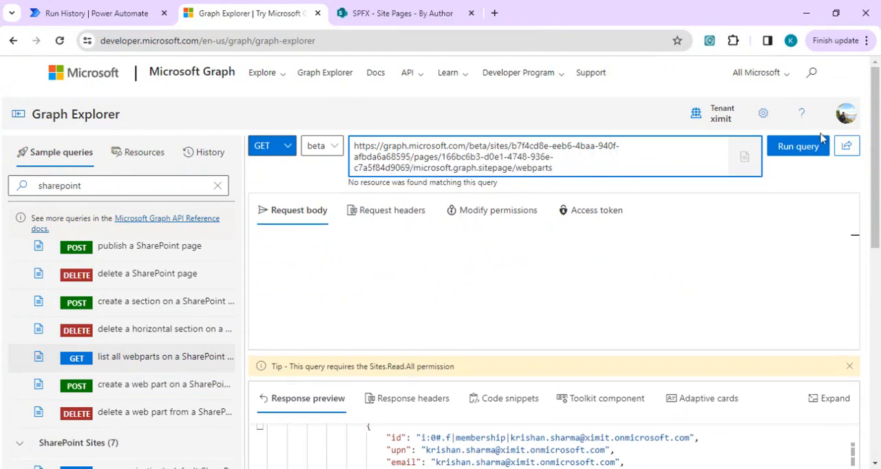
{"action": "left_click", "coordinate": [798, 148]}
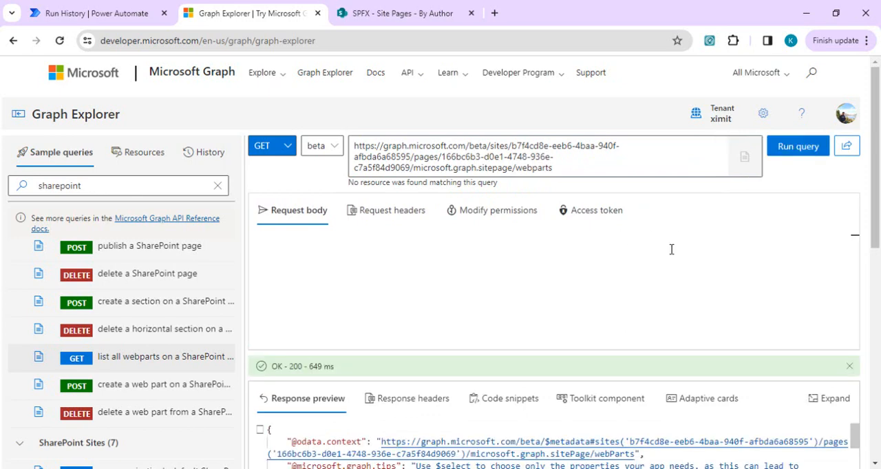
- Examine the text and image web parts in the response, and check the web parts query URL
{"action": "scroll", "coordinate": [877, 195], "scroll_direction": "down", "scroll_amount": 4}
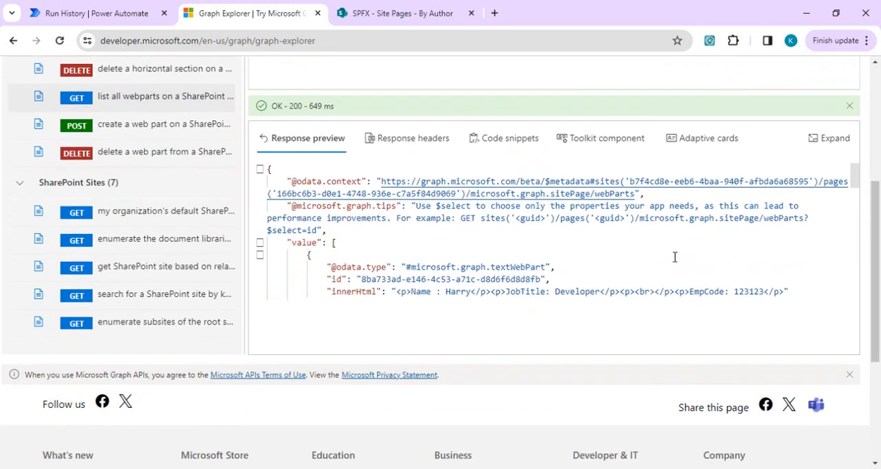
{"action": "left_click", "coordinate": [698, 245]}
{"action": "key", "text": "Down"}
{"action": "key", "text": "Down"}
{"action": "key", "text": "Down"}
{"action": "key", "text": "Down"}
{"action": "key", "text": "Down"}
{"action": "key", "text": "Down"}
{"action": "key", "text": "Down"}
{"action": "key", "text": "Down"}
{"action": "key", "text": "Down"}
{"action": "key", "text": "Down"}
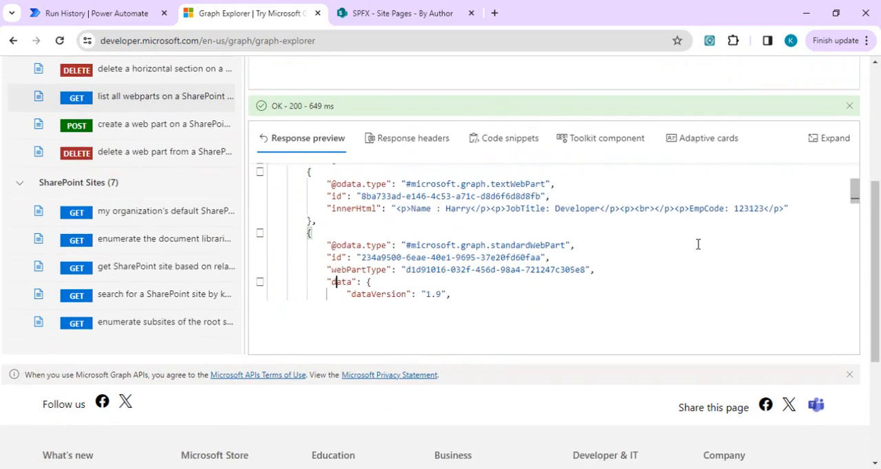
{"action": "key", "text": "Up"}
{"action": "key", "text": "Up"}
{"action": "key", "text": "Up"}
{"action": "key", "text": "Up"}
{"action": "key", "text": "Up"}
{"action": "key", "text": "Up"}
{"action": "key", "text": "Up"}
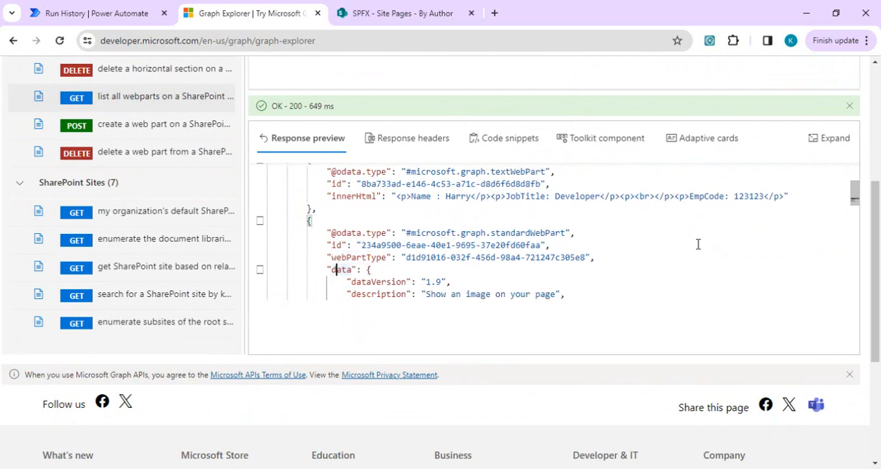
{"action": "key", "text": "Down"}
{"action": "key", "text": "Down"}
{"action": "key", "text": "Down"}
{"action": "key", "text": "Down"}
{"action": "key", "text": "Down"}
{"action": "key", "text": "Down"}
{"action": "key", "text": "Down"}
{"action": "key", "text": "Down"}
{"action": "key", "text": "Down"}
{"action": "key", "text": "Down"}
{"action": "key", "text": "Down"}
{"action": "key", "text": "Down"}
{"action": "key", "text": "Down"}
{"action": "key", "text": "Down"}
{"action": "key", "text": "Down"}
{"action": "key", "text": "Down"}
{"action": "key", "text": "Down"}
{"action": "key", "text": "Down"}
{"action": "key", "text": "Down"}
{"action": "key", "text": "Down"}
{"action": "key", "text": "Down"}
{"action": "key", "text": "Down"}
{"action": "key", "text": "Down"}
{"action": "key", "text": "Down"}
{"action": "key", "text": "Down"}
{"action": "key", "text": "Down"}
{"action": "key", "text": "Down"}
{"action": "key", "text": "Down"}
{"action": "key", "text": "Down"}
{"action": "key", "text": "Down"}
{"action": "key", "text": "Down"}
{"action": "key", "text": "Down"}
{"action": "key", "text": "Down"}
{"action": "key", "text": "Down"}
{"action": "key", "text": "Down"}
{"action": "key", "text": "Down"}
{"action": "key", "text": "Down"}
{"action": "key", "text": "Down"}
{"action": "key", "text": "Down"}
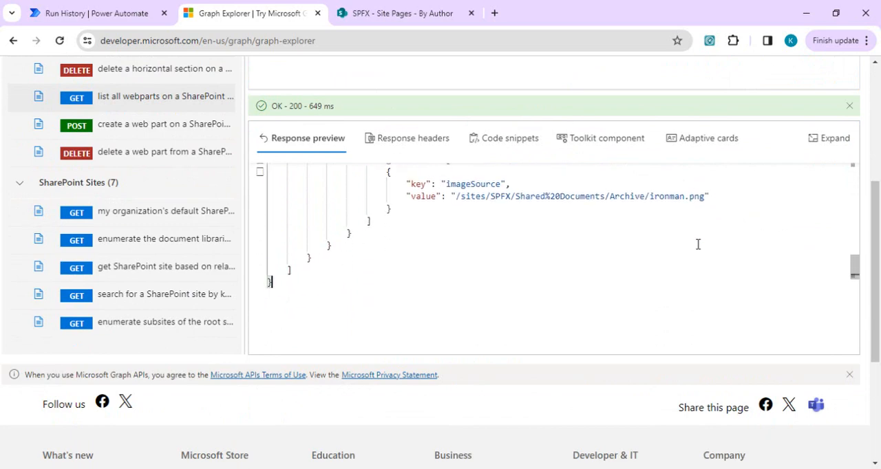
{"action": "key", "text": "Up"}
{"action": "key", "text": "Up"}
{"action": "key", "text": "Up"}
{"action": "key", "text": "Up"}
{"action": "key", "text": "Up"}
{"action": "key", "text": "Up"}
{"action": "key", "text": "Up"}
{"action": "key", "text": "Up"}
{"action": "key", "text": "Up"}
{"action": "key", "text": "Up"}
{"action": "key", "text": "Up"}
{"action": "key", "text": "Up"}
{"action": "key", "text": "Up"}
{"action": "key", "text": "Up"}
{"action": "key", "text": "Up"}
{"action": "key", "text": "Up"}
{"action": "key", "text": "Up"}
{"action": "key", "text": "Up"}
{"action": "key", "text": "Up"}
{"action": "key", "text": "Up"}
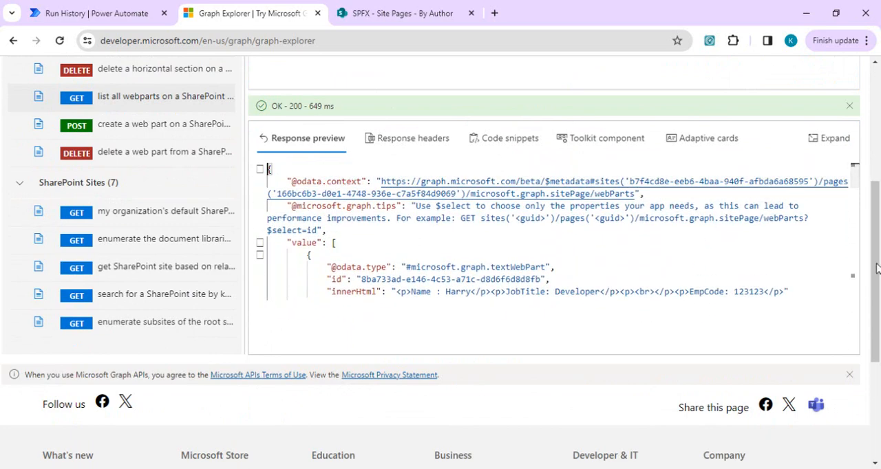
{"action": "scroll", "coordinate": [872, 182], "scroll_direction": "up", "scroll_amount": 3}
{"action": "scroll", "coordinate": [872, 183], "scroll_direction": "up", "scroll_amount": 1}
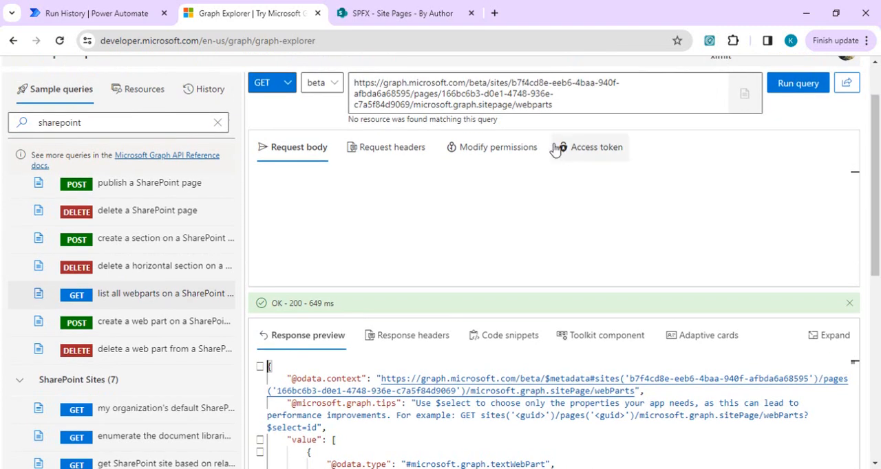
{"action": "left_click", "coordinate": [565, 107]}
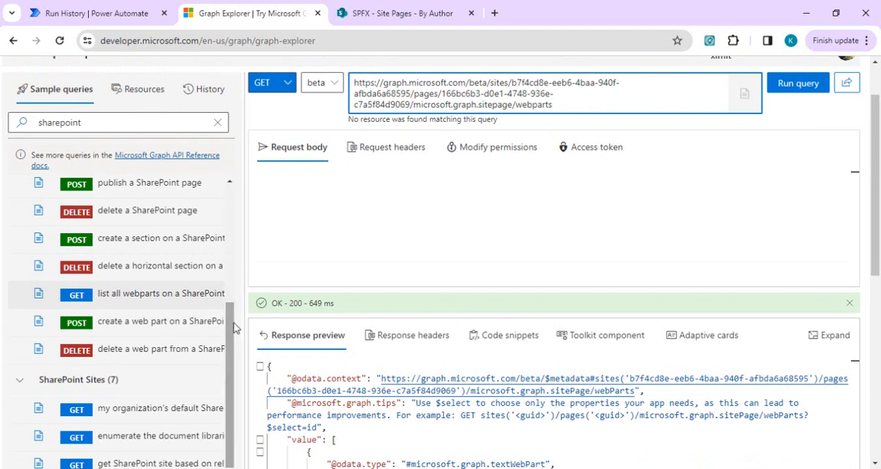
- Load the "create a SharePoint page" query from the SharePoint Pages (beta) group and review its request body
{"action": "left_click_drag", "start_coordinate": [231, 331], "coordinate": [238, 241]}
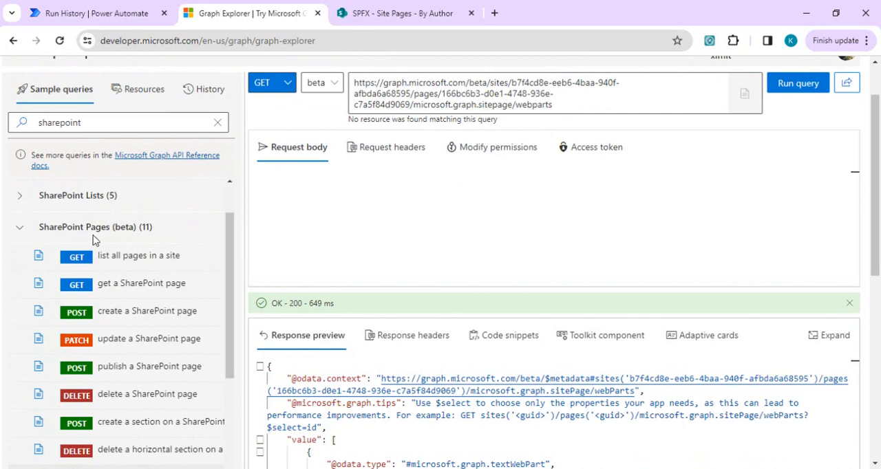
{"action": "left_click", "coordinate": [133, 314]}
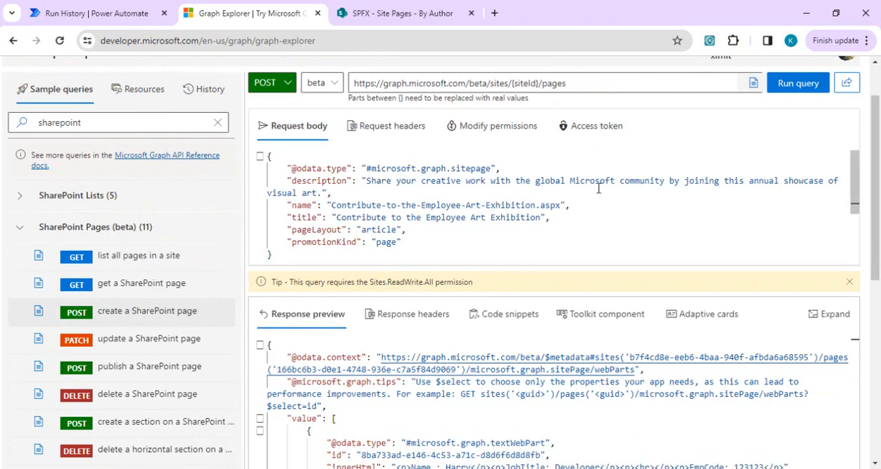
{"action": "right_click", "coordinate": [878, 147]}
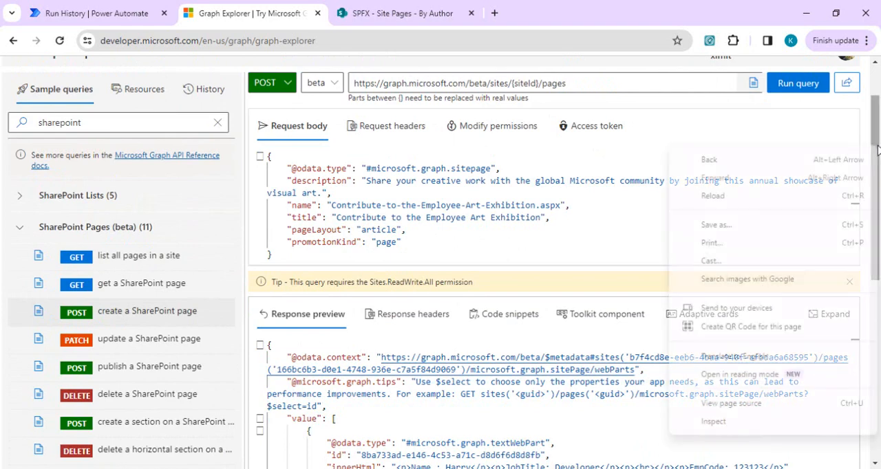
{"action": "left_click", "coordinate": [629, 181]}
{"action": "double_click", "coordinate": [629, 181]}
{"action": "key", "text": "Up"}
{"action": "key", "text": "Up"}
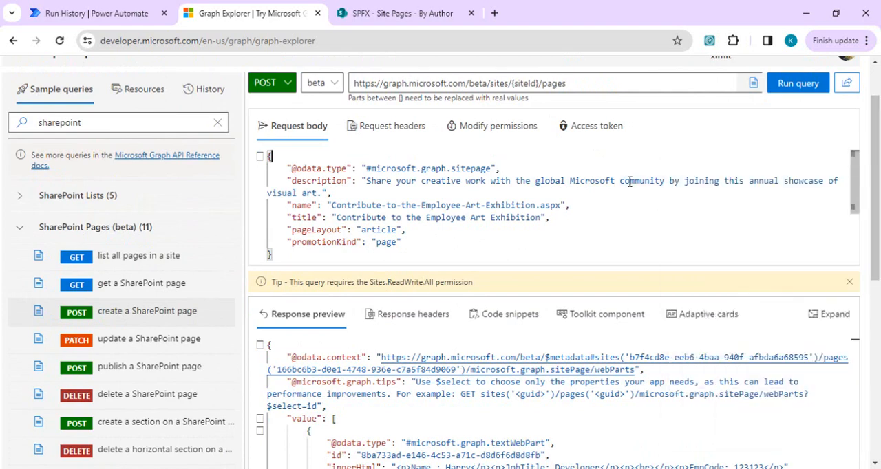
- Examine the description, pageLayout and promotionKind values in the request body of the create-page query
{"action": "left_click", "coordinate": [629, 182]}
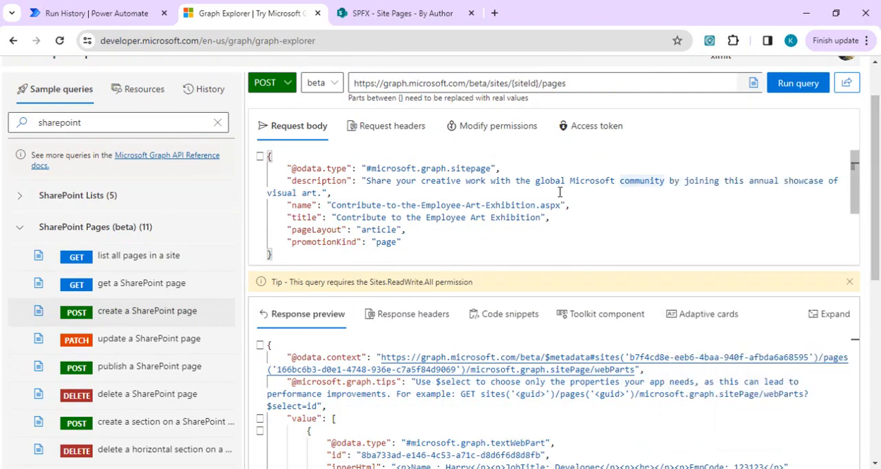
{"action": "double_click", "coordinate": [384, 243]}
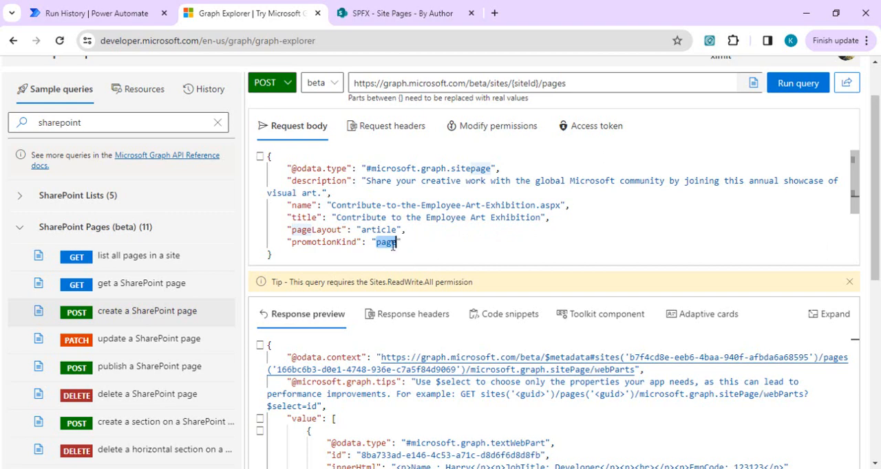
{"action": "double_click", "coordinate": [381, 231]}
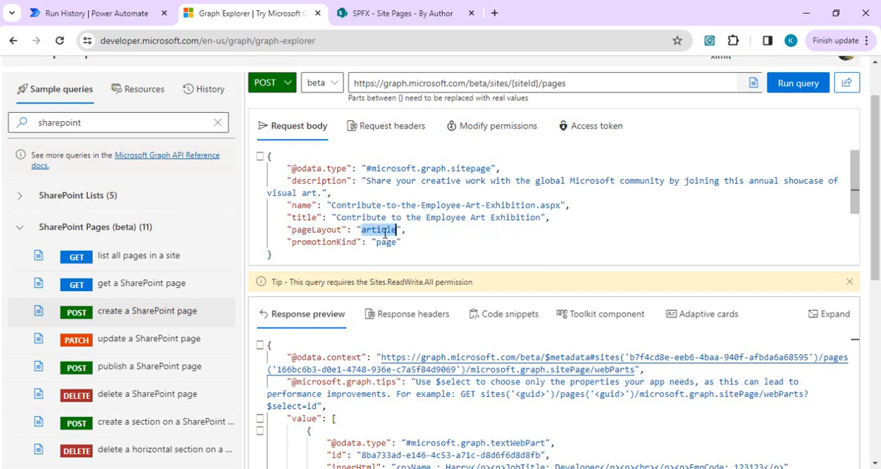
{"action": "left_click", "coordinate": [428, 232]}
- Select the {siteId} placeholder with its braces in the query URL, undoing the mistaken paste of the page GUID over it
{"action": "left_click", "coordinate": [541, 83]}
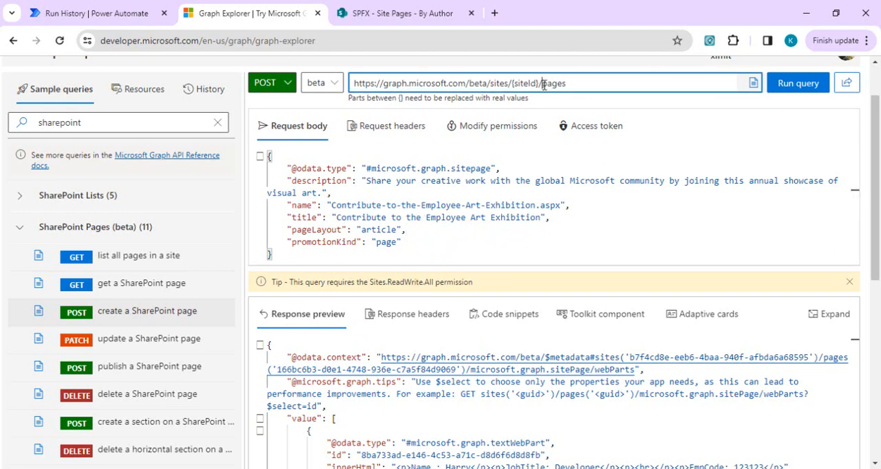
{"action": "key", "text": "shift+Left"}
{"action": "key", "text": "shift+Left"}
{"action": "key", "text": "shift+Left"}
{"action": "key", "text": "shift+Left"}
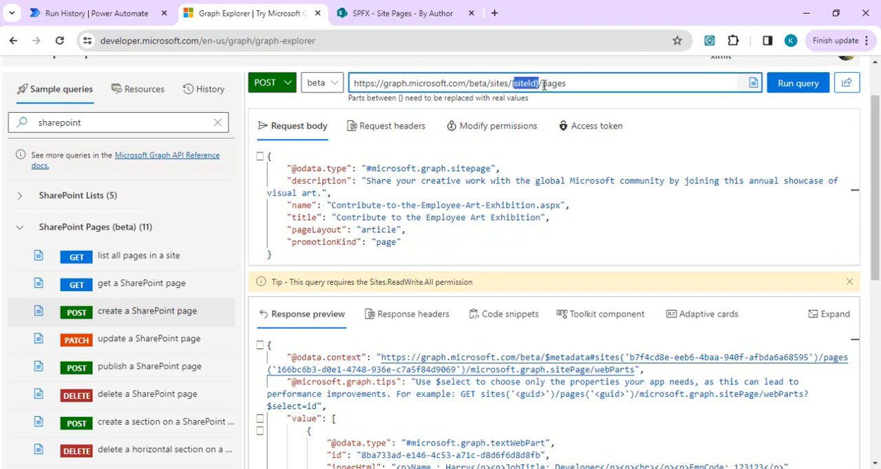
{"action": "key", "text": "ctrl+v"}
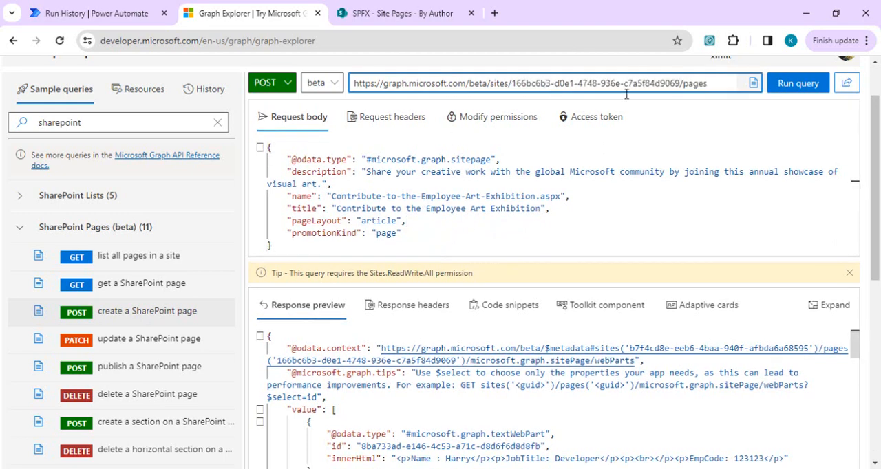
{"action": "key", "text": "ctrl+z"}
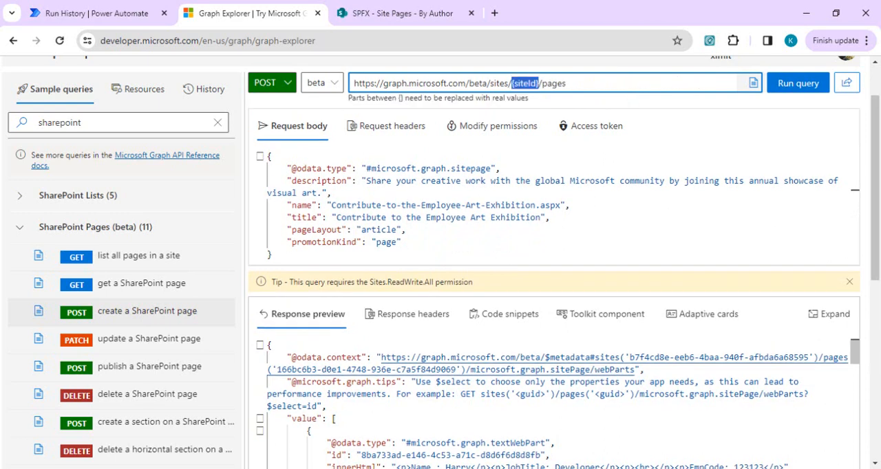
- Copy the site GUID b7f4cd8e-eeb6-4baa-940f-afbda6a68595 from the last URL in the webpartpagemsgraph Notepad file, and return to Graph Explorer
{"action": "left_click", "coordinate": [461, 468]}
{"action": "left_click", "coordinate": [573, 431]}
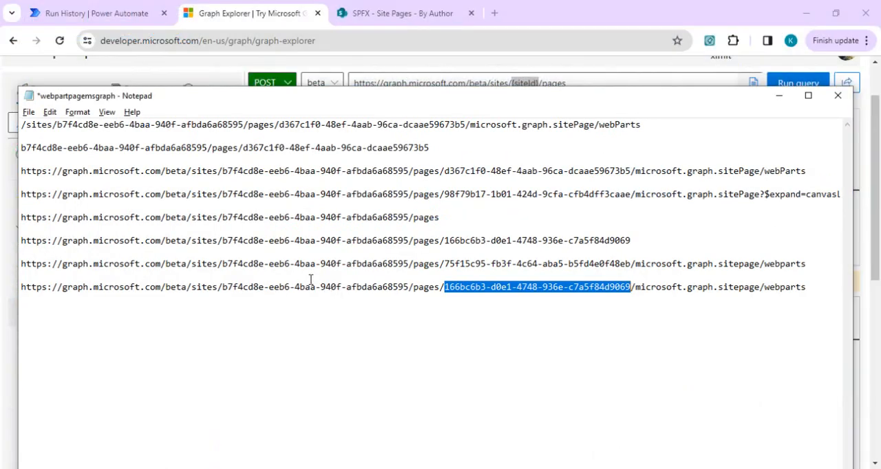
{"action": "left_click", "coordinate": [406, 287]}
{"action": "key", "text": "shift+Left"}
{"action": "key", "text": "shift+Left"}
{"action": "key", "text": "shift+Left"}
{"action": "key", "text": "shift+Left"}
{"action": "key", "text": "shift+Left"}
{"action": "key", "text": "shift+Left"}
{"action": "key", "text": "shift+Left"}
{"action": "key", "text": "shift+Left"}
{"action": "key", "text": "shift+Left"}
{"action": "key", "text": "shift+Left"}
{"action": "key", "text": "shift+Left"}
{"action": "key", "text": "shift+Left"}
{"action": "key", "text": "shift+Left"}
{"action": "key", "text": "shift+Left"}
{"action": "key", "text": "shift+Left"}
{"action": "key", "text": "shift+Left"}
{"action": "key", "text": "shift+Left"}
{"action": "key", "text": "shift+Left"}
{"action": "key", "text": "shift+Left"}
{"action": "key", "text": "shift+Left"}
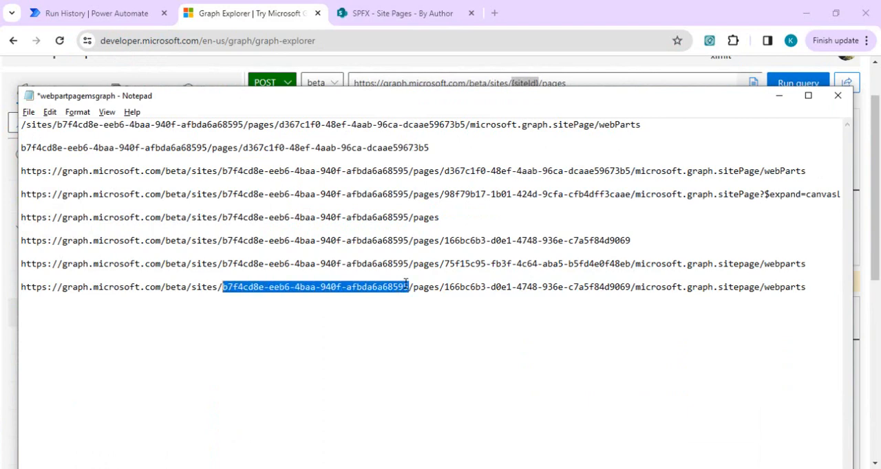
{"action": "key", "text": "ctrl+c"}
{"action": "key", "text": "alt+Tab"}
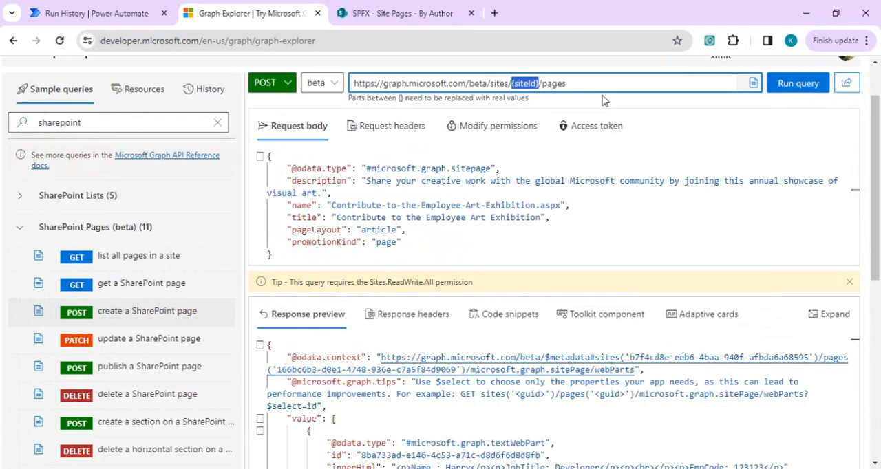
- Replace the {siteId} placeholder with the copied site GUID, run the create-page query and check the page name in the request body
{"action": "key", "text": "ctrl+v"}
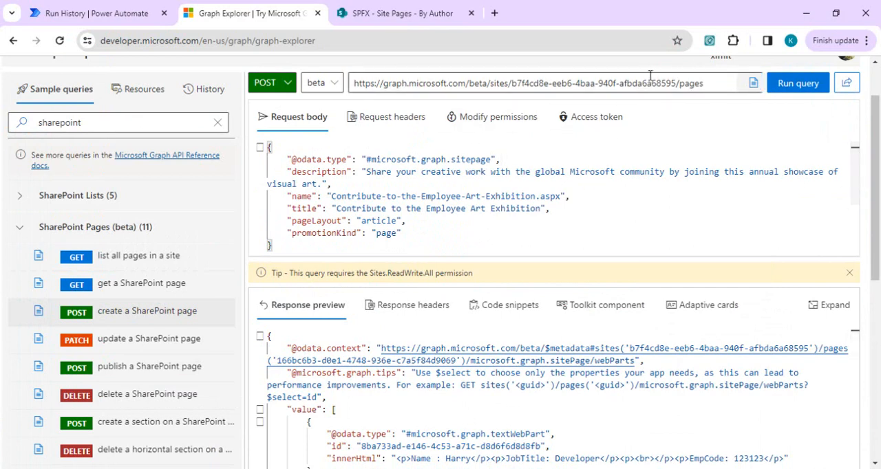
{"action": "left_click", "coordinate": [801, 83]}
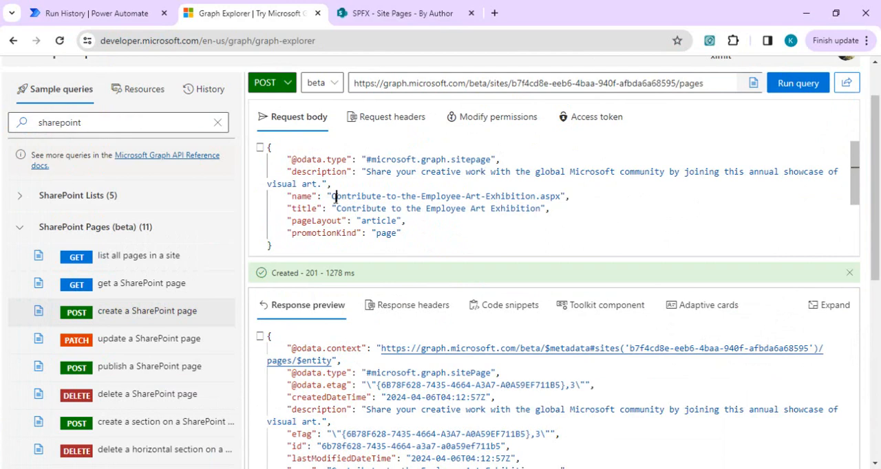
{"action": "left_click_drag", "start_coordinate": [334, 197], "coordinate": [373, 197]}
- Switch to the SPFX Site Pages library, reload its By Author view without the URL filter, and sort by Modified with newest first
{"action": "left_click", "coordinate": [414, 12]}
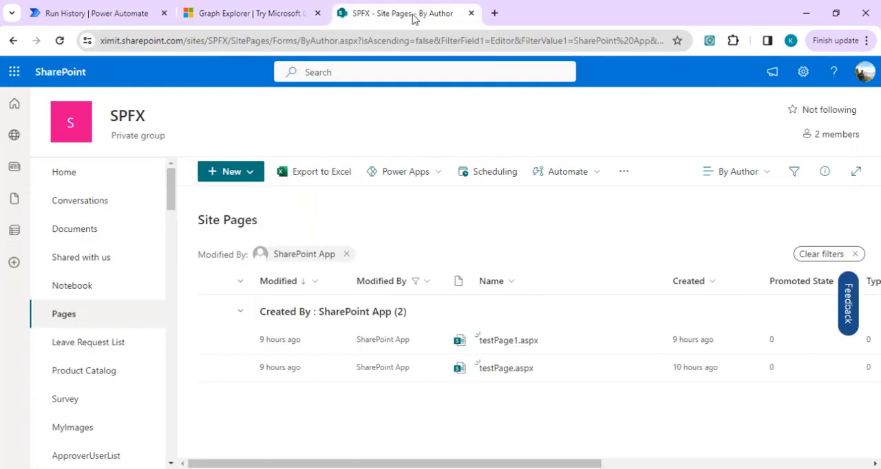
{"action": "left_click", "coordinate": [358, 39]}
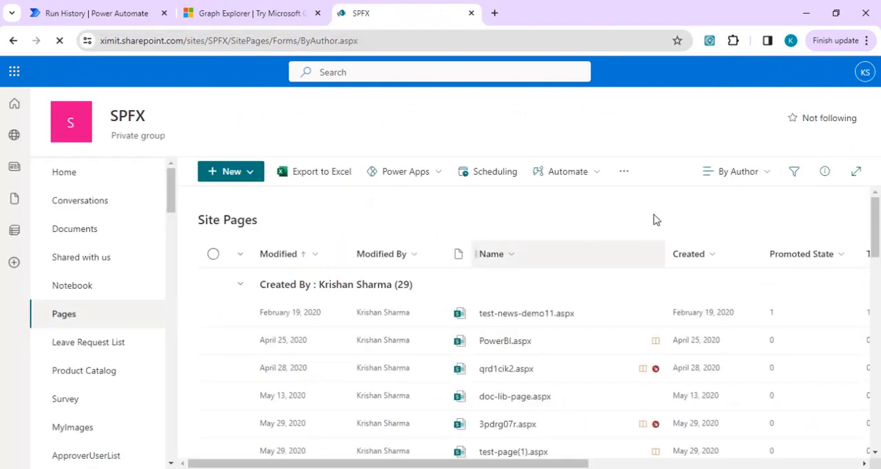
{"action": "left_click", "coordinate": [290, 255]}
{"action": "left_click", "coordinate": [293, 303]}
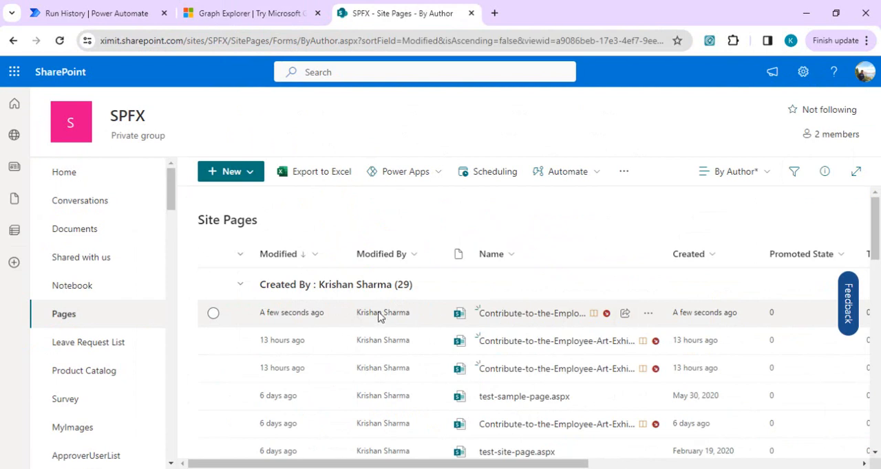
- Open the newest Contribute-to-the-Employee-Art-Exhibition page to check it, close it and return to Graph Explorer
{"action": "left_click", "coordinate": [554, 314]}
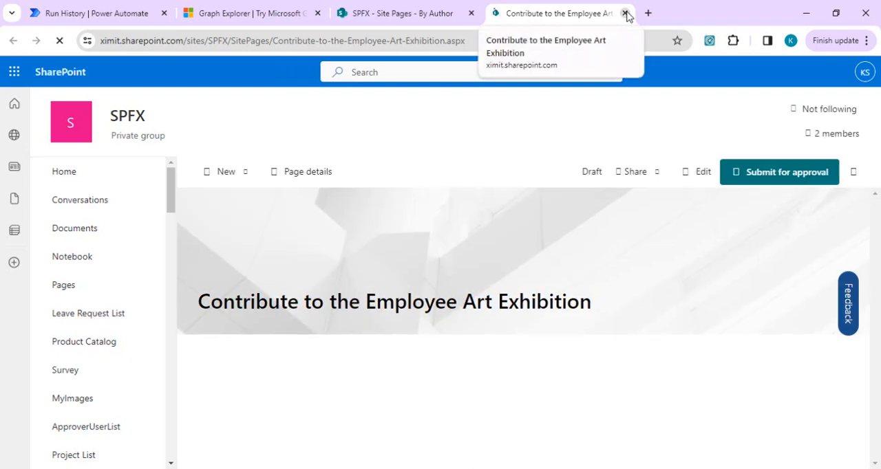
{"action": "left_click", "coordinate": [626, 14]}
{"action": "left_click", "coordinate": [250, 13]}
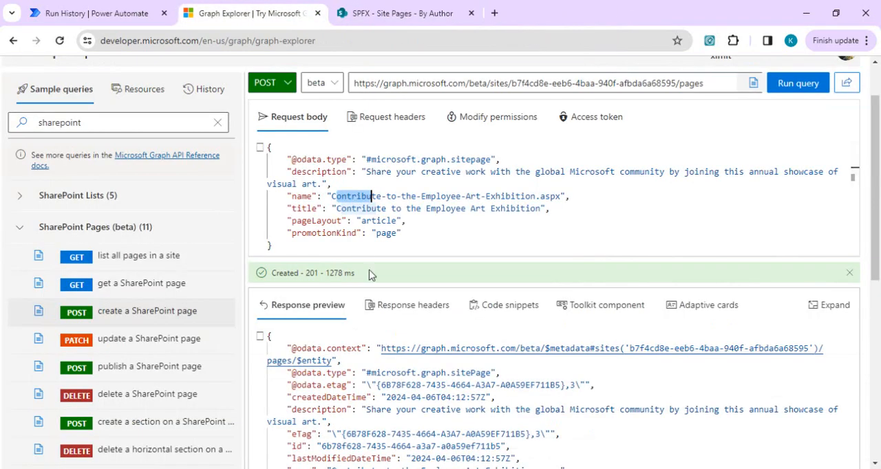
- Review the whole JSON request body of the create-page query, from its type to the promotionKind property
{"action": "left_click", "coordinate": [448, 218]}
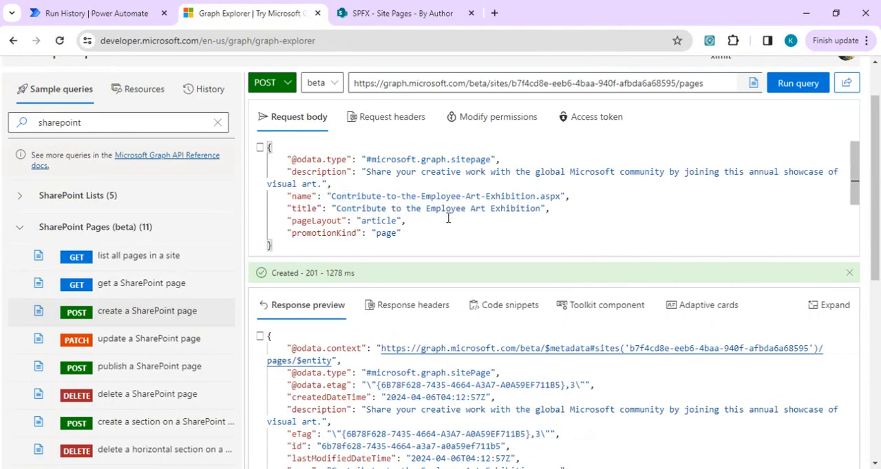
{"action": "left_click", "coordinate": [425, 230]}
{"action": "left_click", "coordinate": [270, 149]}
{"action": "key", "text": "shift+Down"}
{"action": "key", "text": "shift+Down"}
{"action": "key", "text": "shift+Down"}
{"action": "key", "text": "shift+Down"}
{"action": "key", "text": "shift+Down"}
{"action": "key", "text": "shift+Down"}
{"action": "key", "text": "shift+Down"}
{"action": "key", "text": "shift+Down"}
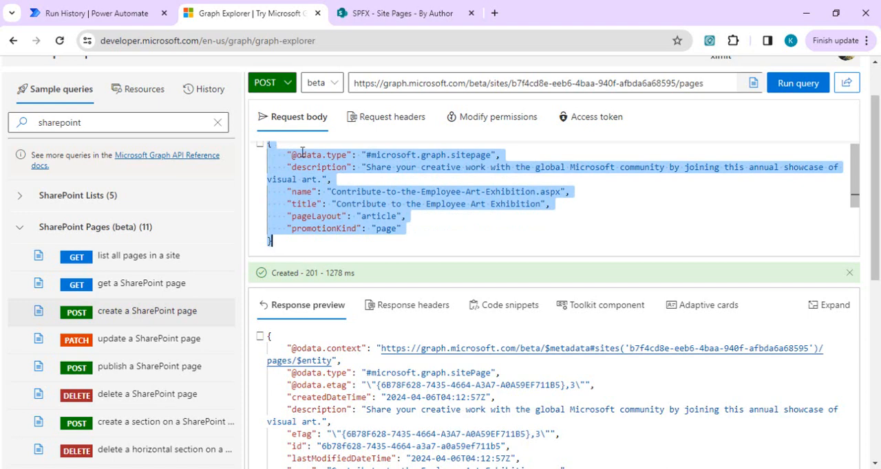
{"action": "left_click", "coordinate": [418, 222]}
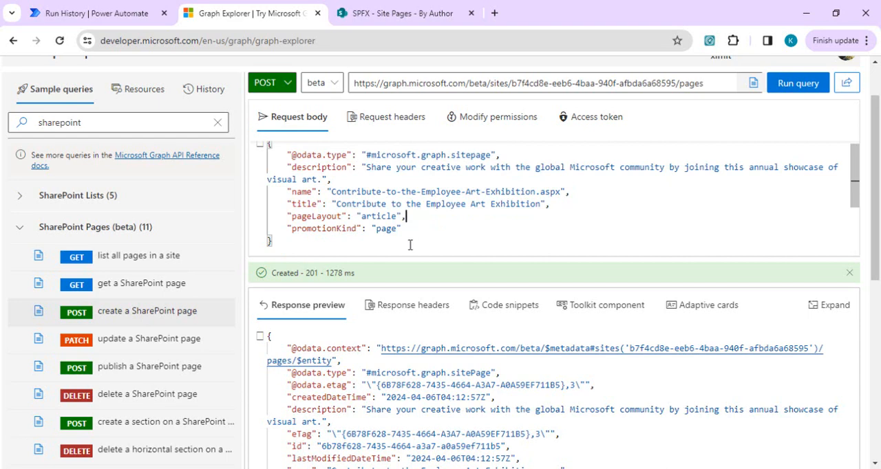
{"action": "left_click", "coordinate": [423, 227]}
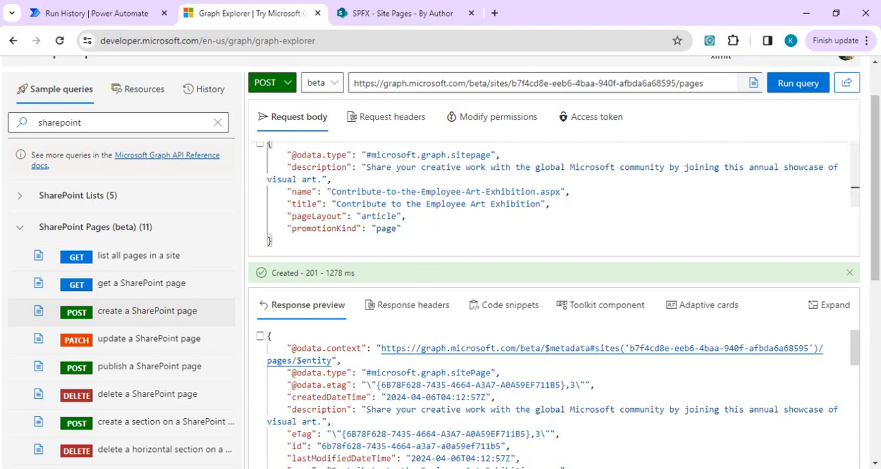
- Bring up the webpartjsonsample Notepad file, review its basic page properties and place its window beside the Graph Explorer request body
{"action": "left_click", "coordinate": [406, 427]}
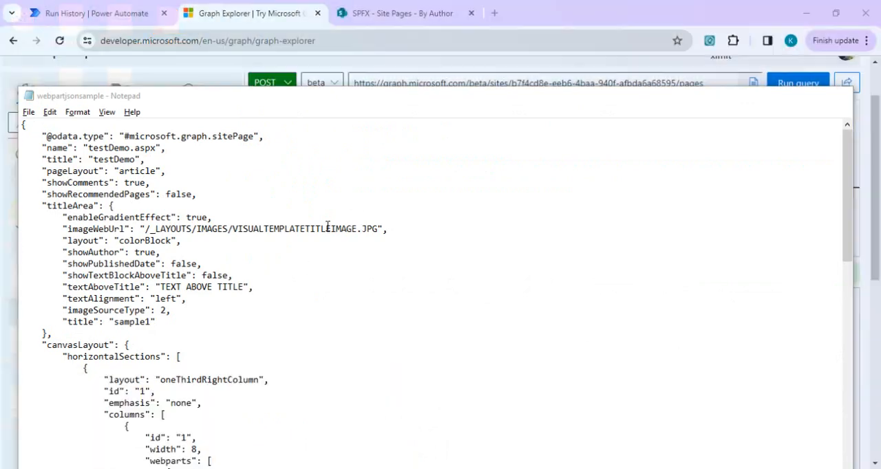
{"action": "left_click", "coordinate": [434, 185]}
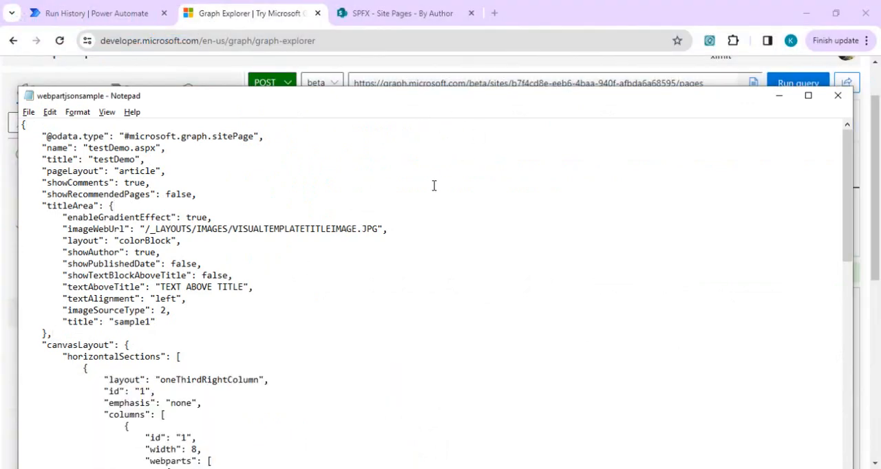
{"action": "key", "text": "shift+Down"}
{"action": "key", "text": "shift+Down"}
{"action": "key", "text": "shift+Down"}
{"action": "key", "text": "shift+Down"}
{"action": "key", "text": "shift+Down"}
{"action": "key", "text": "shift+Down"}
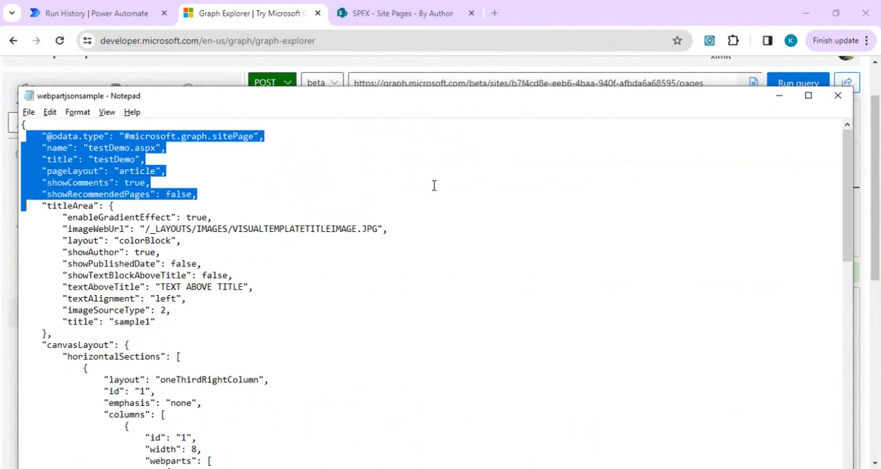
{"action": "left_click_drag", "start_coordinate": [386, 102], "coordinate": [828, 106]}
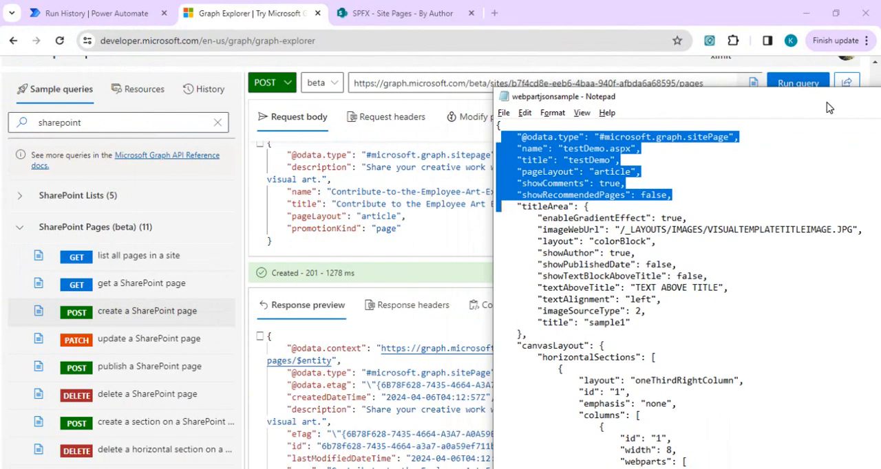
- Examine the titleArea block in the sample JSON, including the imageWebUrl, showAuthor, showPublishedDate and textAlignment properties
{"action": "left_click", "coordinate": [539, 211]}
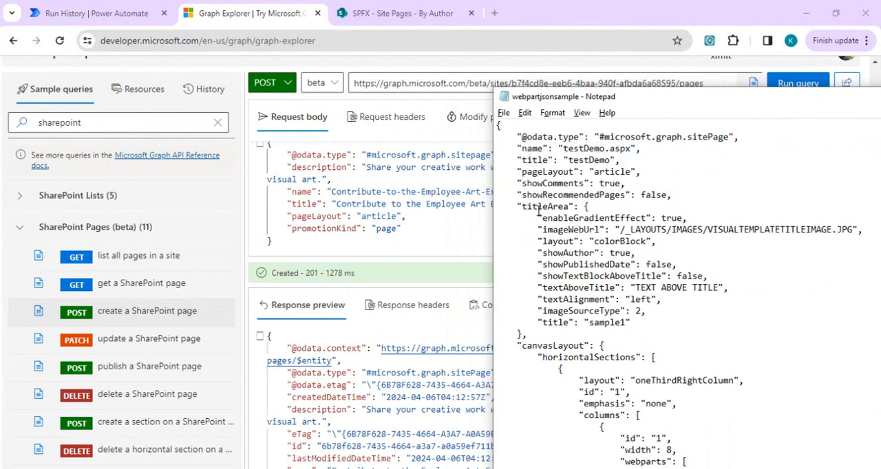
{"action": "key", "text": "shift+Down"}
{"action": "key", "text": "shift+Down"}
{"action": "key", "text": "shift+Down"}
{"action": "key", "text": "shift+Down"}
{"action": "key", "text": "shift+Down"}
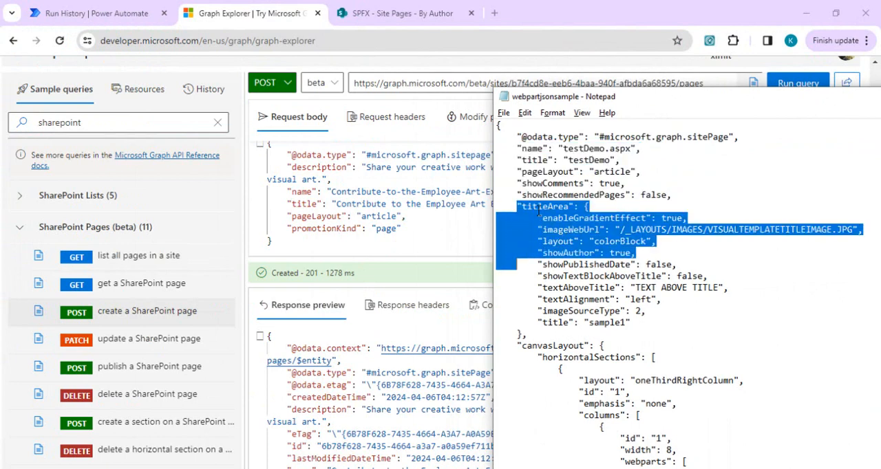
{"action": "key", "text": "shift+Down"}
{"action": "key", "text": "shift+Down"}
{"action": "key", "text": "shift+Down"}
{"action": "key", "text": "shift+Down"}
{"action": "key", "text": "shift+Down"}
{"action": "key", "text": "shift+Down"}
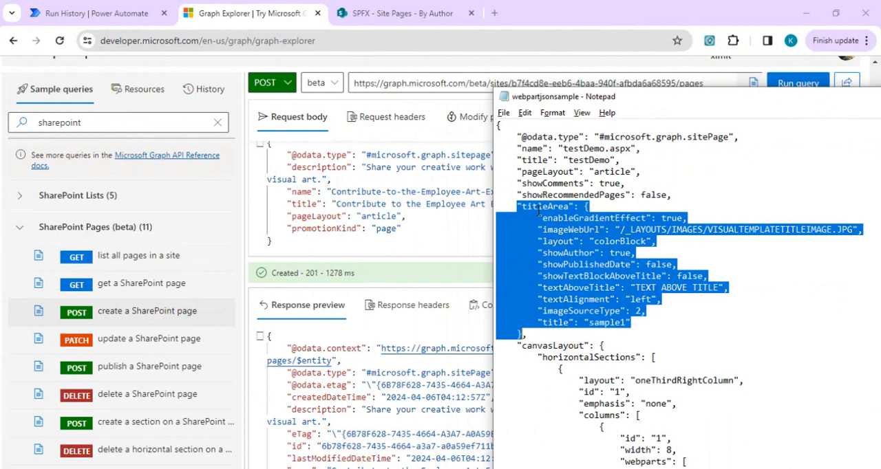
{"action": "left_click", "coordinate": [619, 223]}
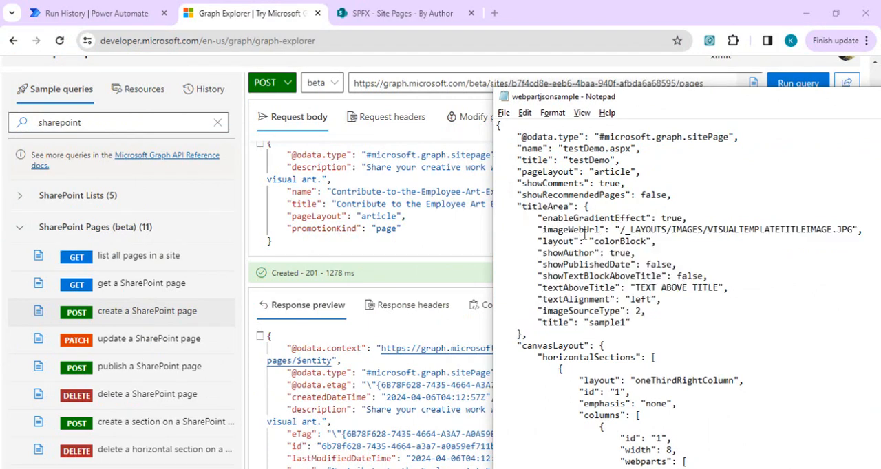
{"action": "double_click", "coordinate": [586, 230]}
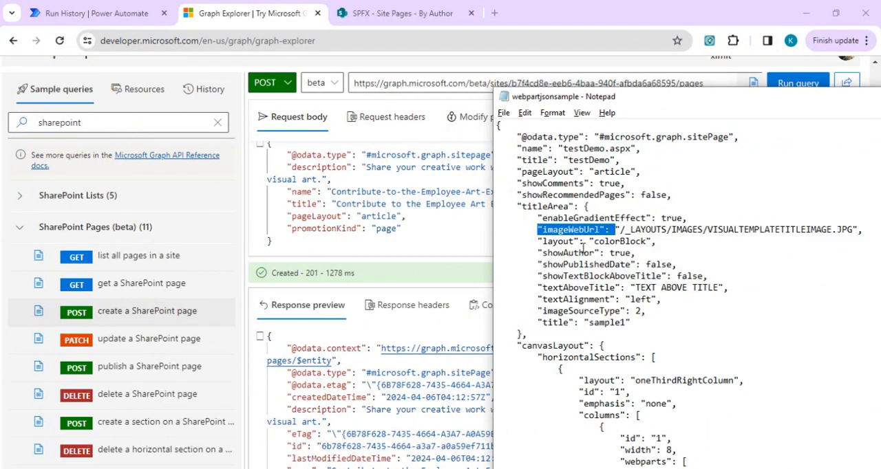
{"action": "left_click", "coordinate": [585, 253]}
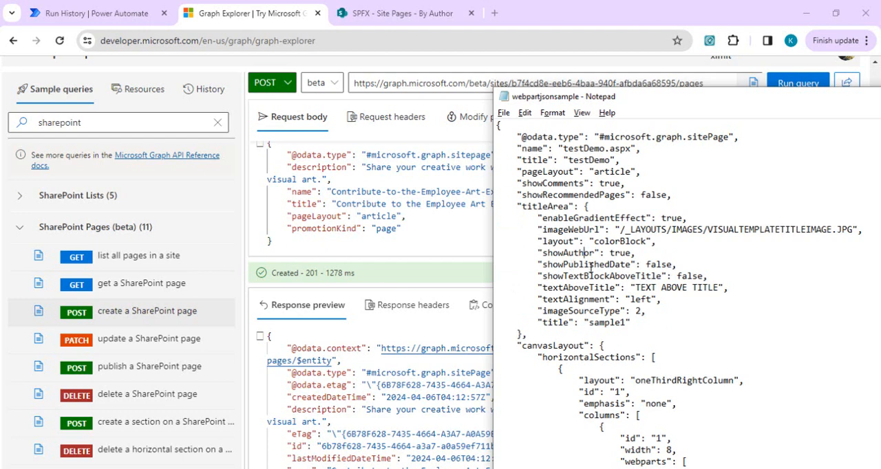
{"action": "double_click", "coordinate": [590, 265]}
{"action": "left_click", "coordinate": [580, 300]}
- Examine the canvasLayout block in the sample JSON, from the horizontalSections layout to the columns and their text and image web parts
{"action": "scroll", "coordinate": [582, 313], "scroll_direction": "down", "scroll_amount": 5}
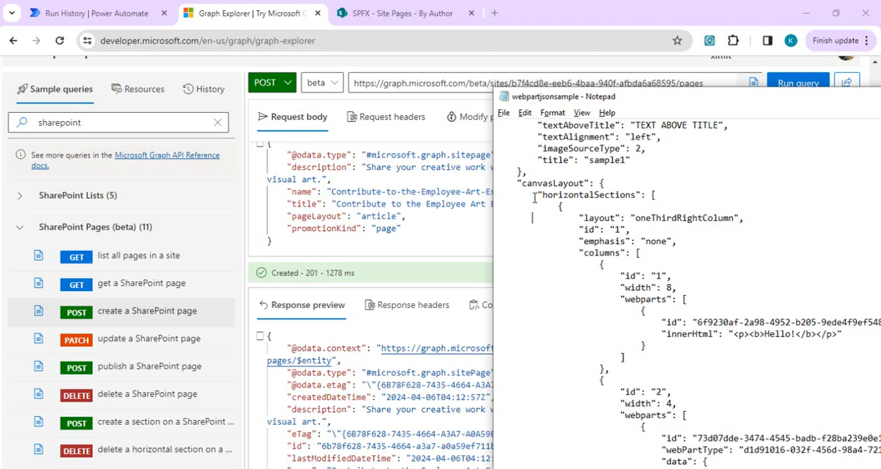
{"action": "key", "text": "shift+Down"}
{"action": "key", "text": "shift+Down"}
{"action": "key", "text": "shift+Down"}
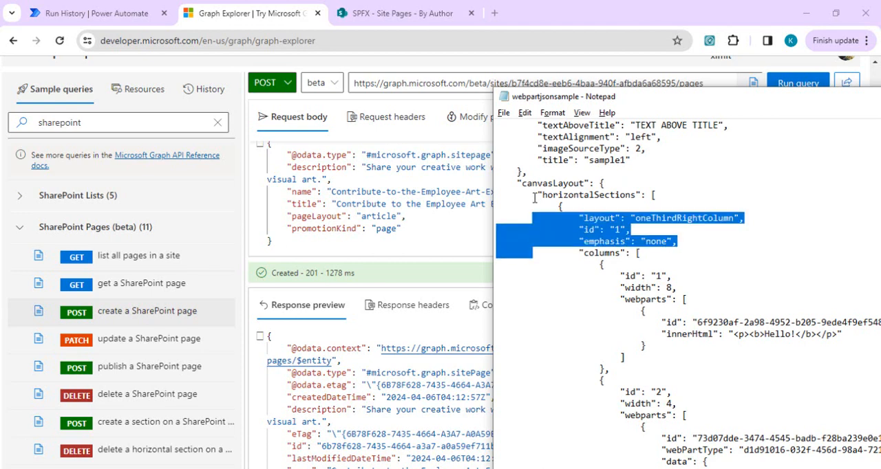
{"action": "key", "text": "shift+Down"}
{"action": "key", "text": "shift+Down"}
{"action": "key", "text": "shift+Down"}
{"action": "key", "text": "shift+Down"}
{"action": "key", "text": "shift+Down"}
{"action": "key", "text": "shift+Down"}
{"action": "key", "text": "shift+Down"}
{"action": "key", "text": "shift+Down"}
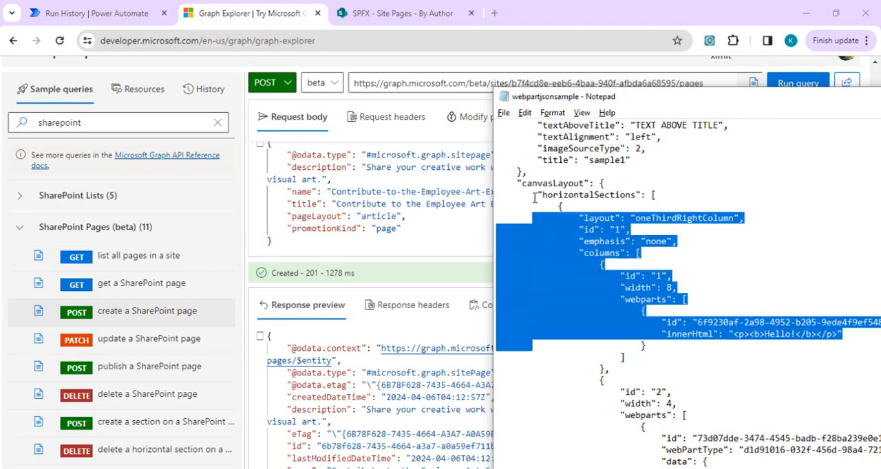
{"action": "key", "text": "shift+Down"}
{"action": "key", "text": "shift+Down"}
{"action": "key", "text": "shift+Down"}
{"action": "key", "text": "shift+Down"}
{"action": "key", "text": "shift+Down"}
{"action": "key", "text": "shift+Down"}
{"action": "key", "text": "shift+Down"}
{"action": "key", "text": "shift+Down"}
{"action": "key", "text": "shift+Down"}
{"action": "key", "text": "shift+Down"}
{"action": "key", "text": "shift+Down"}
{"action": "key", "text": "shift+Down"}
{"action": "key", "text": "shift+Down"}
{"action": "key", "text": "shift+Down"}
{"action": "key", "text": "shift+Down"}
{"action": "key", "text": "shift+Down"}
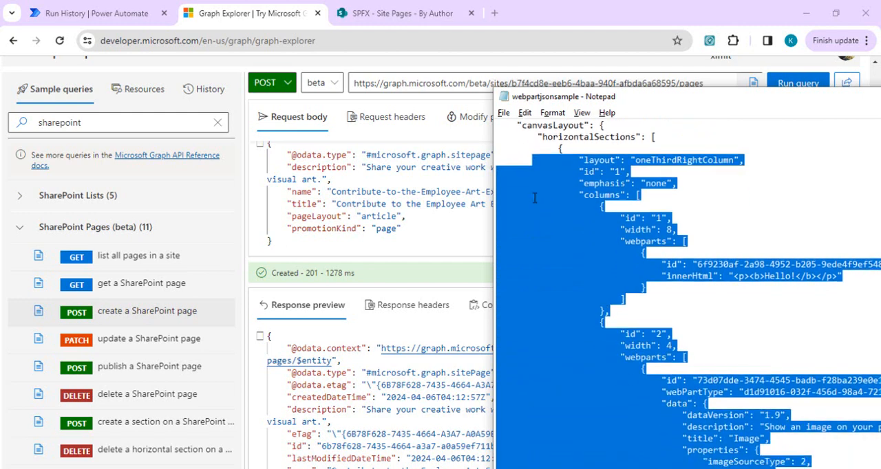
{"action": "key", "text": "shift+Down"}
{"action": "key", "text": "shift+Down"}
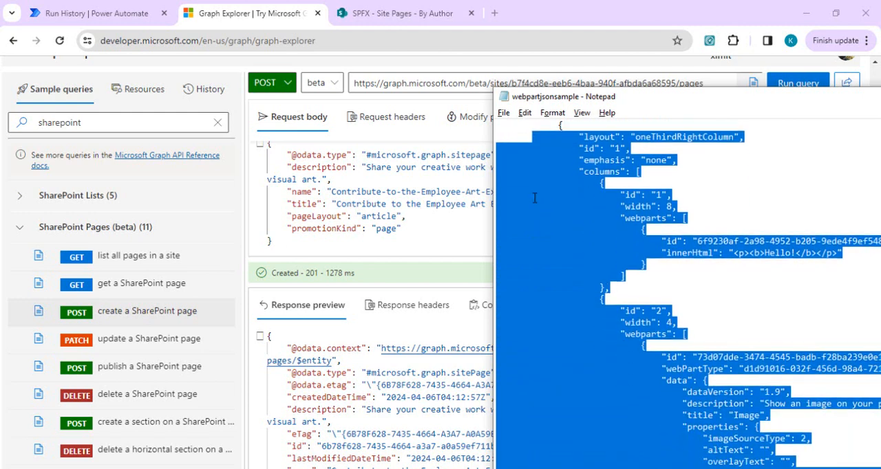
{"action": "left_click", "coordinate": [686, 214]}
{"action": "right_click", "coordinate": [636, 261]}
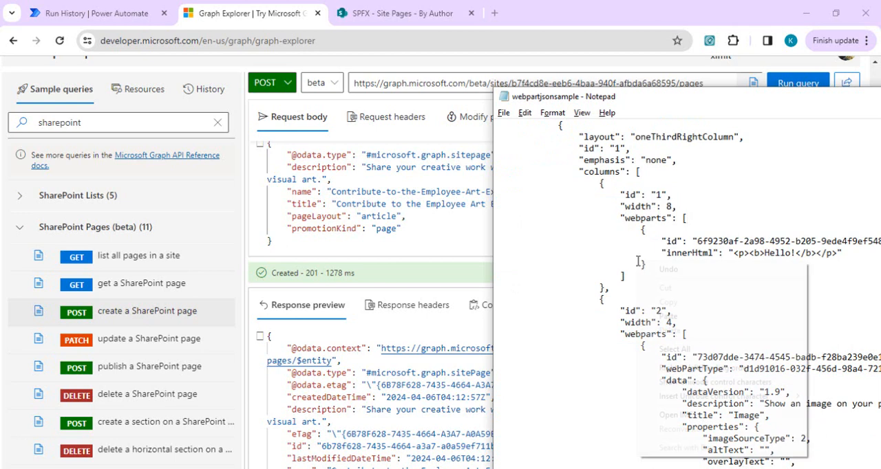
{"action": "left_click", "coordinate": [621, 228]}
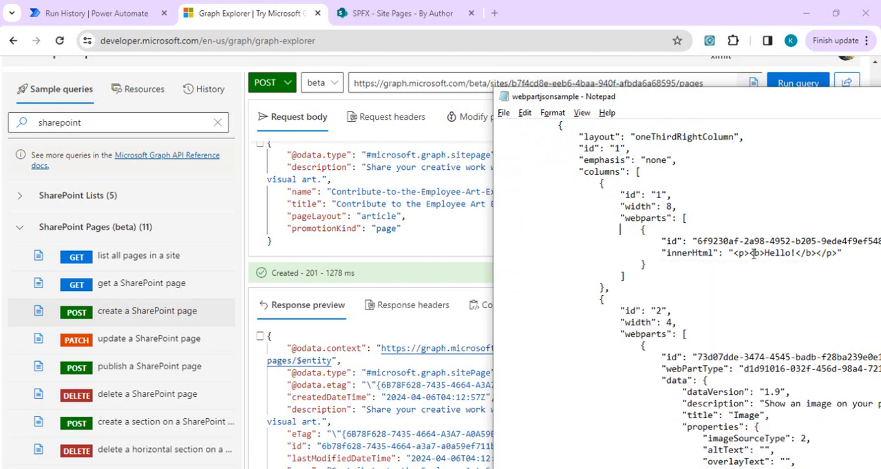
- Change the first column's innerHtml text in the sample JSON to "This text can be replaced!", keeping the paragraph and bold tags
{"action": "right_click", "coordinate": [608, 99]}
{"action": "left_click", "coordinate": [753, 108]}
{"action": "left_click_drag", "start_coordinate": [752, 108], "coordinate": [694, 100]}
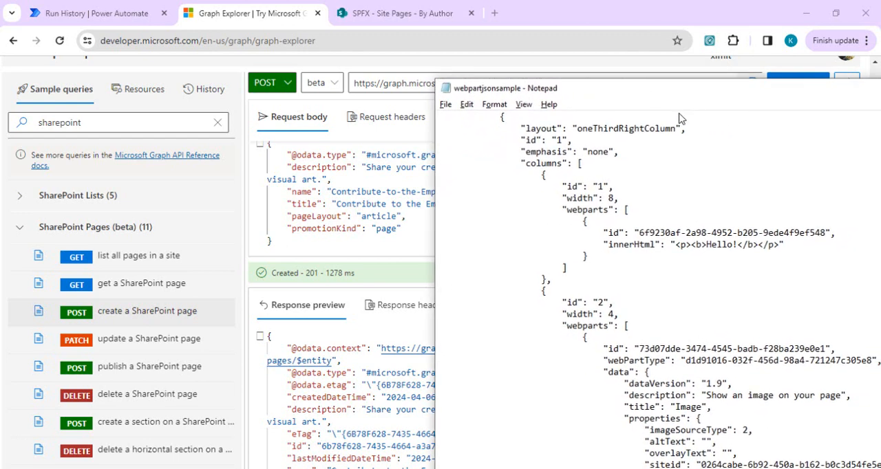
{"action": "double_click", "coordinate": [710, 249]}
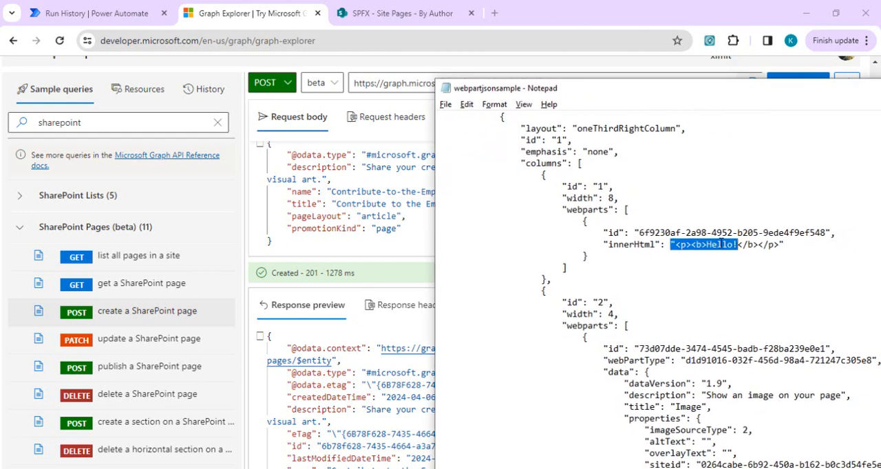
{"action": "left_click", "coordinate": [721, 244]}
{"action": "left_click_drag", "start_coordinate": [721, 245], "coordinate": [710, 244]}
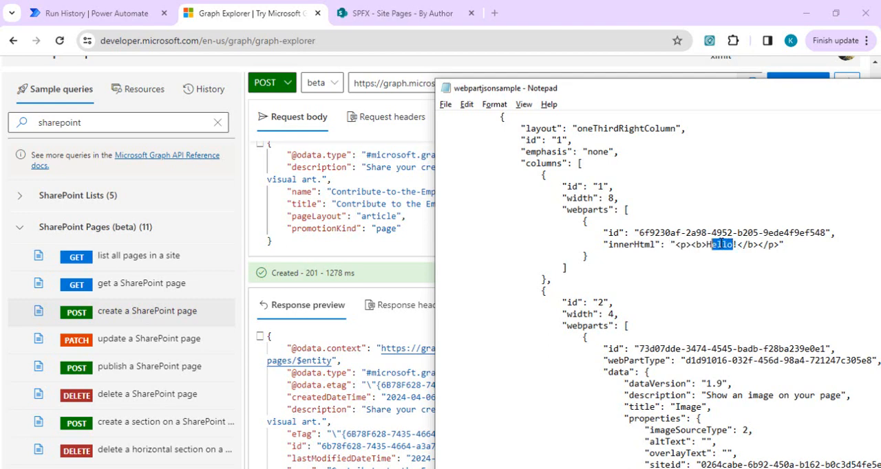
{"action": "key", "text": "BackSpace"}
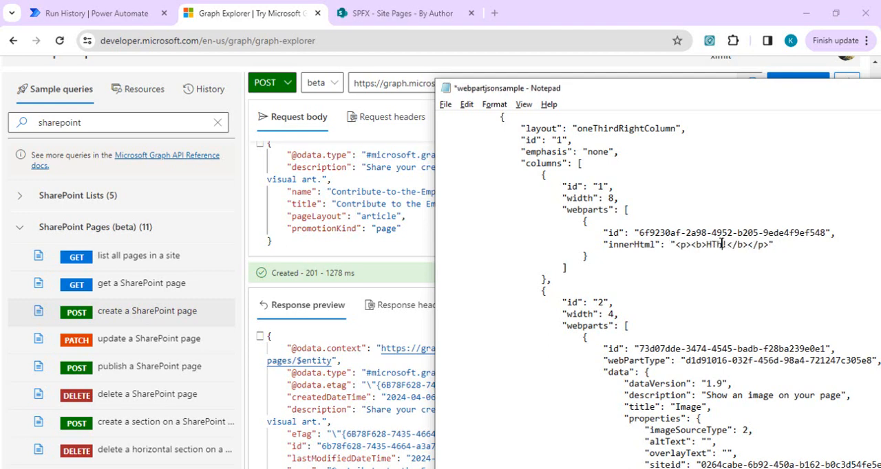
{"action": "type", "text": "This "}
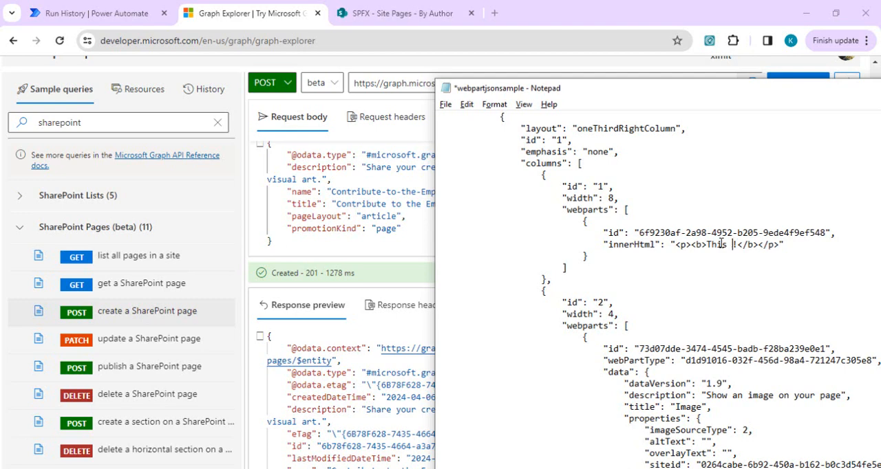
{"action": "type", "text": "text can be relaced"}
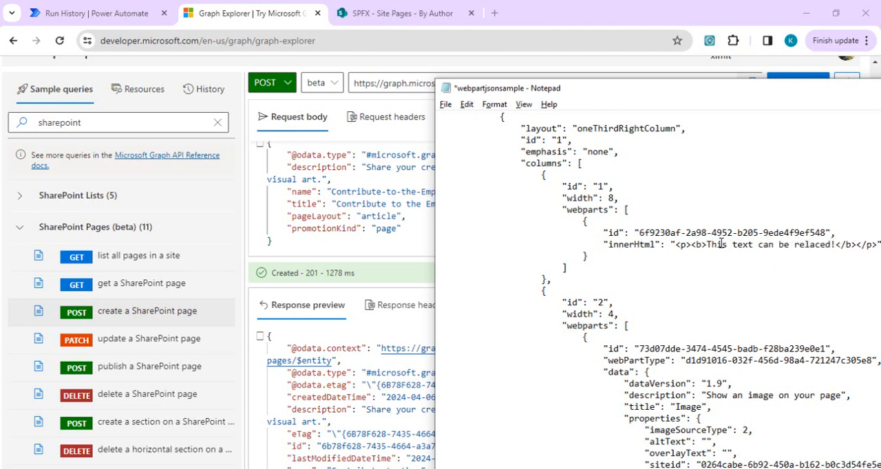
{"action": "left_click", "coordinate": [805, 245]}
{"action": "type", "text": "p"}
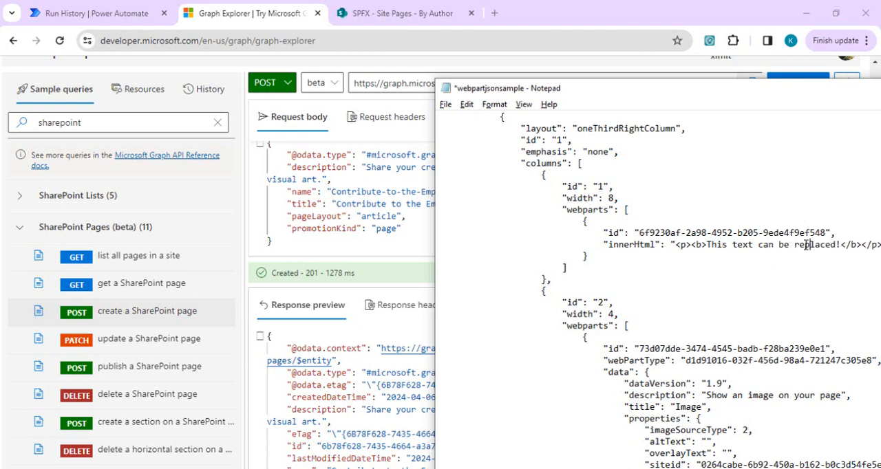
- Save the webpartjsonsample file and copy its entire JSON content
{"action": "scroll", "coordinate": [805, 245], "scroll_direction": "down", "scroll_amount": 8}
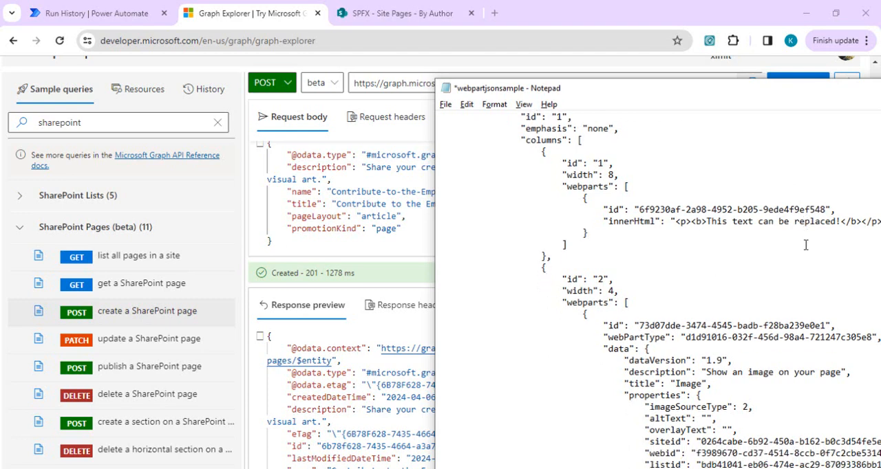
{"action": "scroll", "coordinate": [805, 245], "scroll_direction": "down", "scroll_amount": 4}
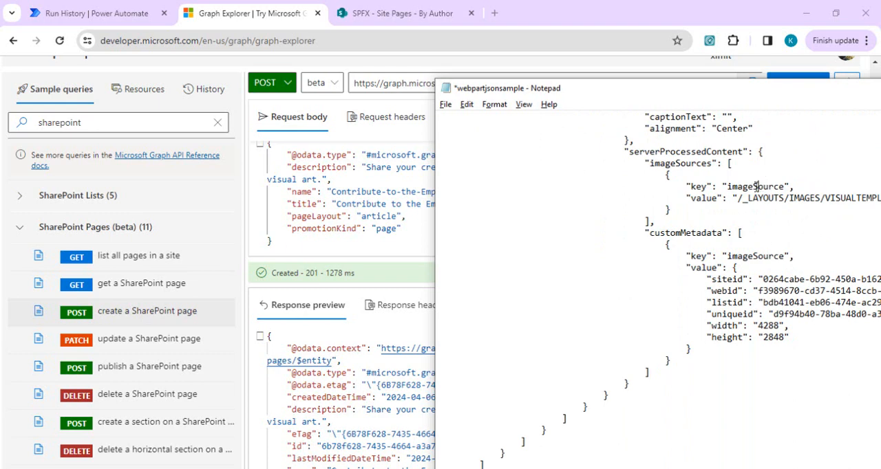
{"action": "scroll", "coordinate": [609, 195], "scroll_direction": "up", "scroll_amount": 20}
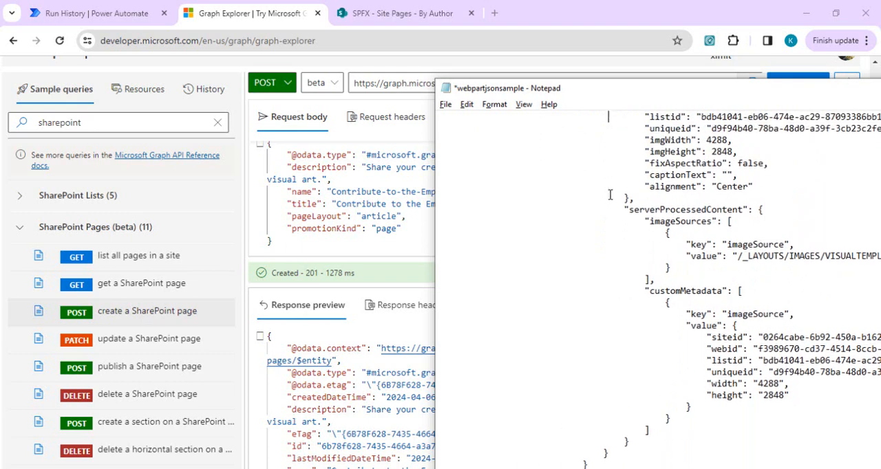
{"action": "scroll", "coordinate": [610, 195], "scroll_direction": "up", "scroll_amount": 3}
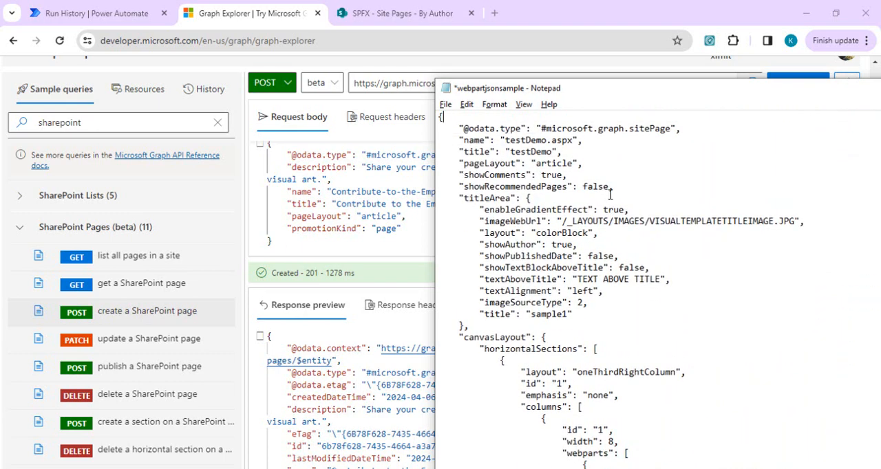
{"action": "key", "text": "ctrl+s"}
{"action": "key", "text": "ctrl+a"}
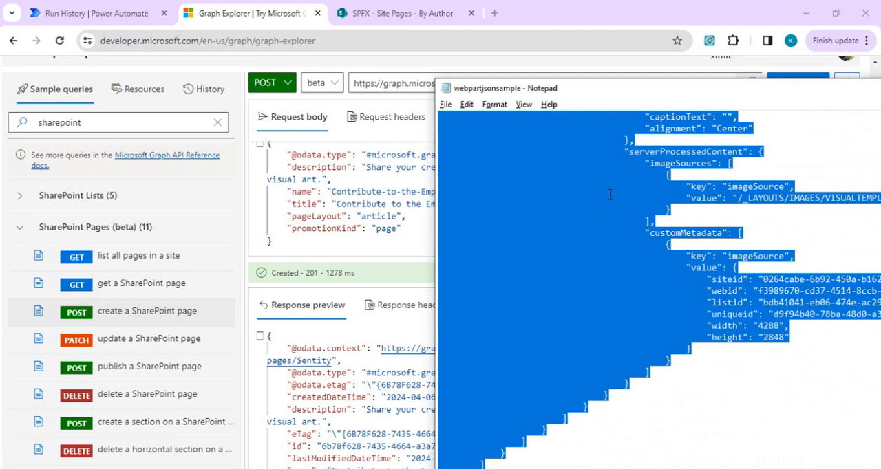
{"action": "left_click", "coordinate": [702, 288]}
- Search the web for "ms graph create page" and examine the sample request in the Microsoft Learn article on creating a SharePoint page
{"action": "left_click", "coordinate": [498, 8]}
{"action": "left_click", "coordinate": [494, 13]}
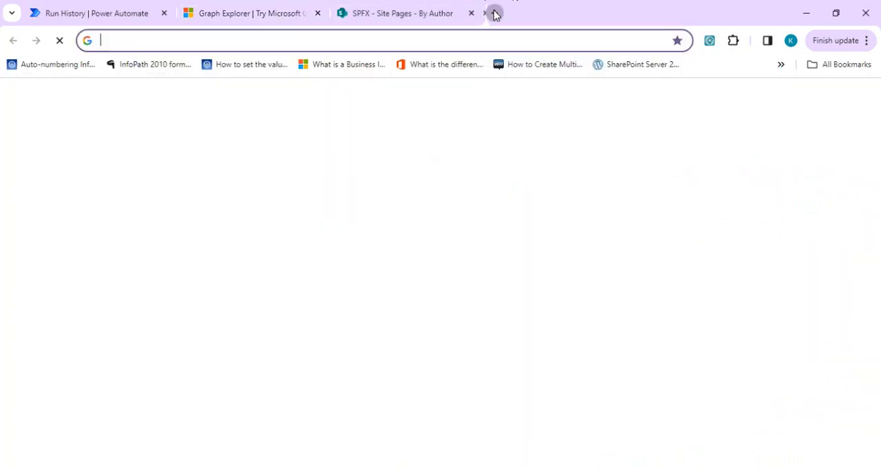
{"action": "type", "text": "ms gr"}
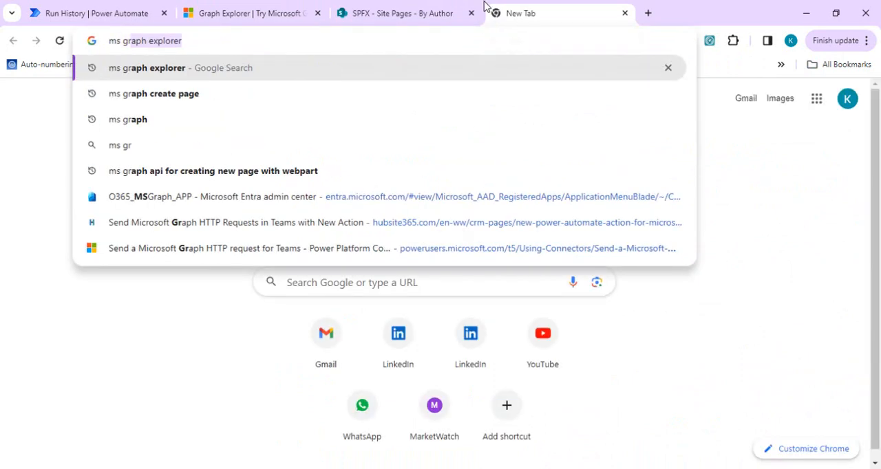
{"action": "type", "text": "aph create"}
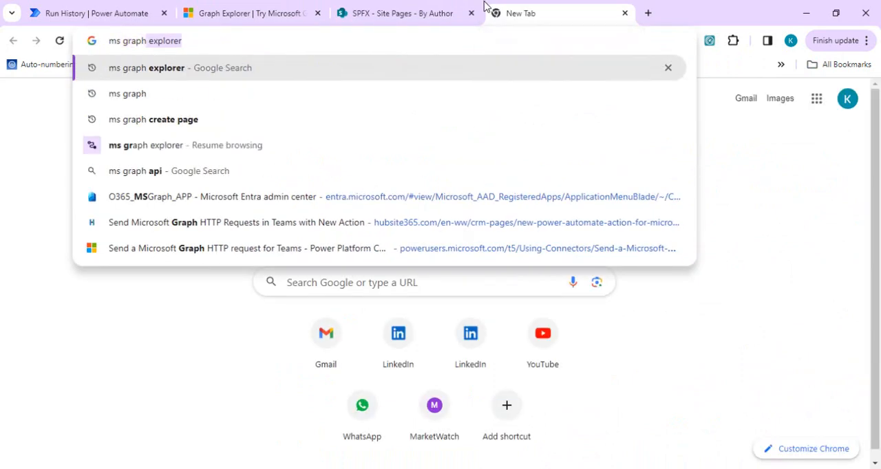
{"action": "key", "text": "Return"}
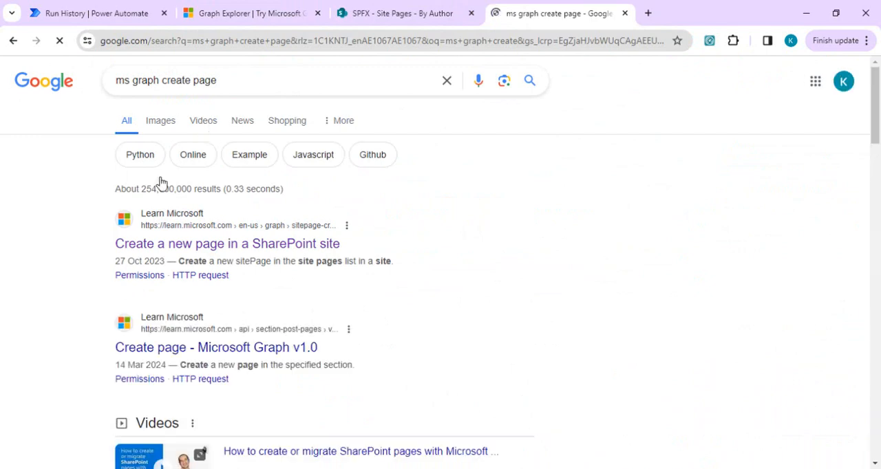
{"action": "left_click", "coordinate": [213, 246]}
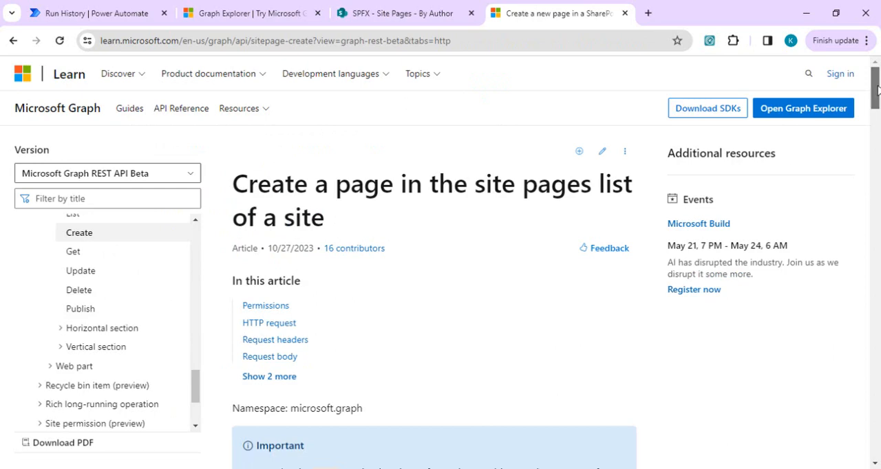
{"action": "left_click_drag", "start_coordinate": [874, 106], "coordinate": [872, 272]}
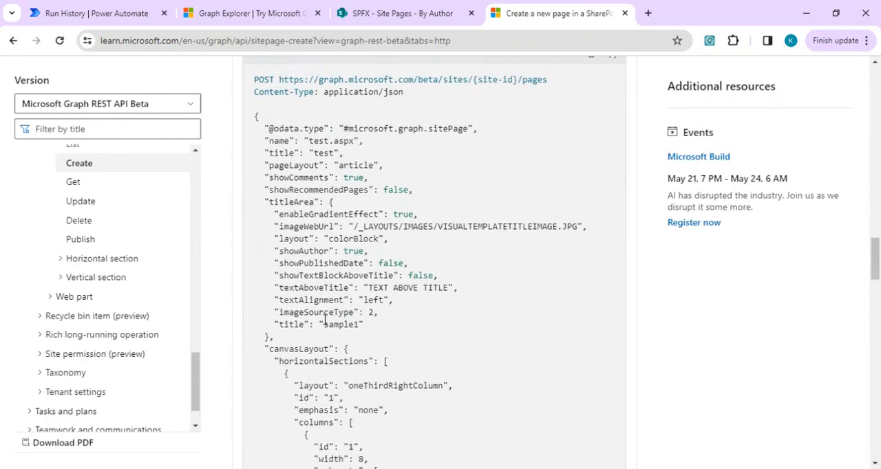
{"action": "left_click_drag", "start_coordinate": [875, 260], "coordinate": [872, 177]}
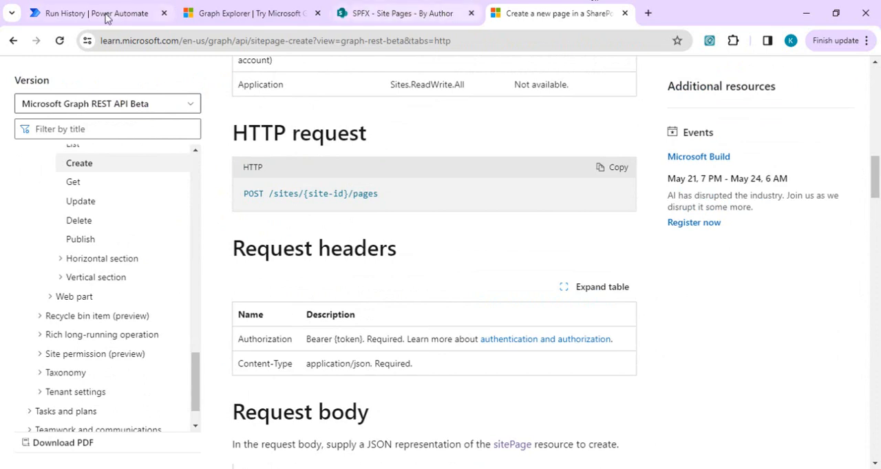
- Return to Graph Explorer and replace the whole create-page request body with the copied web part JSON
{"action": "left_click", "coordinate": [230, 14]}
{"action": "left_click", "coordinate": [404, 227]}
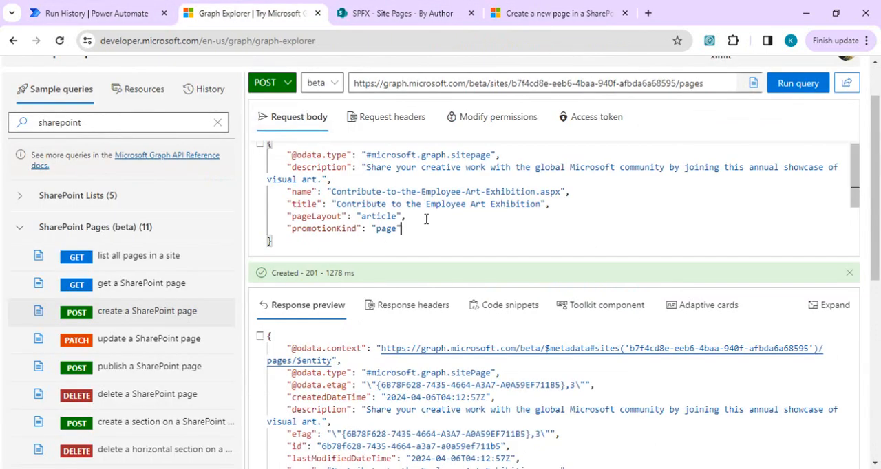
{"action": "key", "text": "ctrl+a"}
{"action": "key", "text": "ctrl+v"}
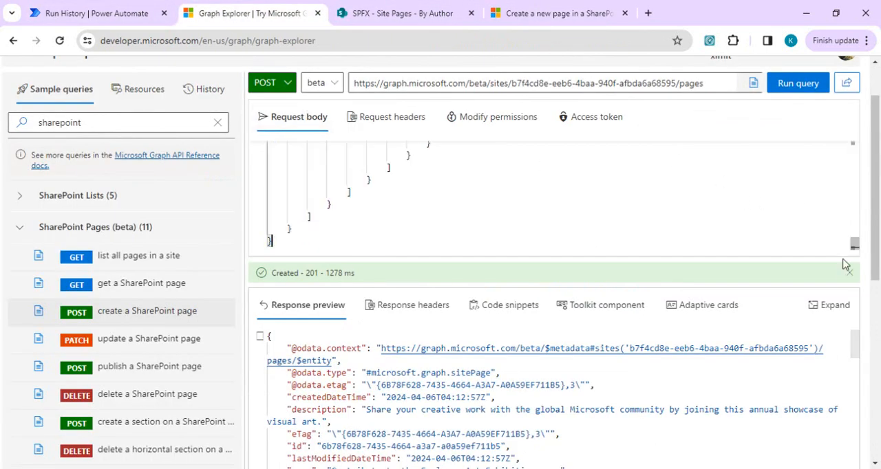
{"action": "left_click_drag", "start_coordinate": [853, 245], "coordinate": [854, 142]}
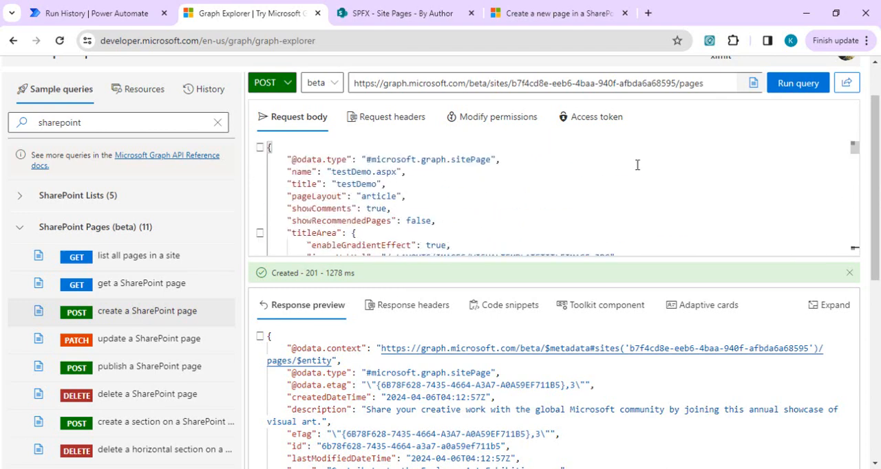
- Set the page name to testDemo1.aspx and the title to testDemo1 in the request body, and run the query
{"action": "left_click", "coordinate": [372, 172]}
{"action": "type", "text": "1"}
{"action": "left_click", "coordinate": [378, 184]}
{"action": "type", "text": "1"}
{"action": "left_click", "coordinate": [804, 85]}
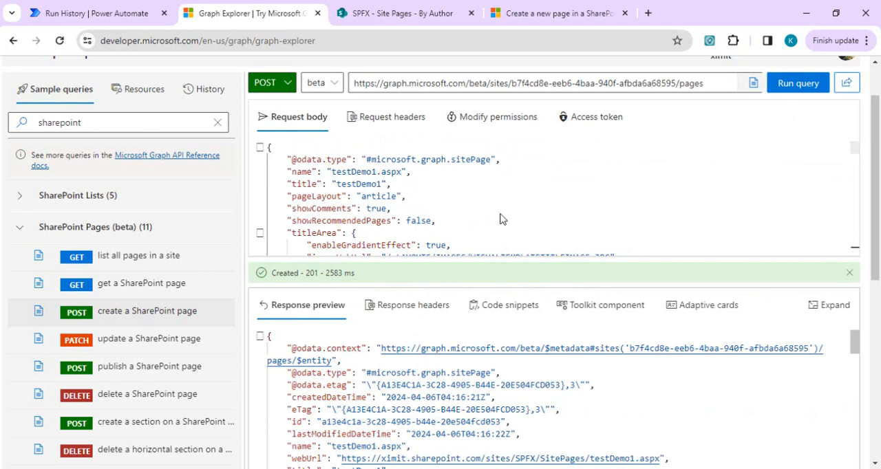
- Open testDemo1.aspx from the SPFX site's Site Pages library and check its title area, text and image web parts
{"action": "left_click", "coordinate": [438, 11]}
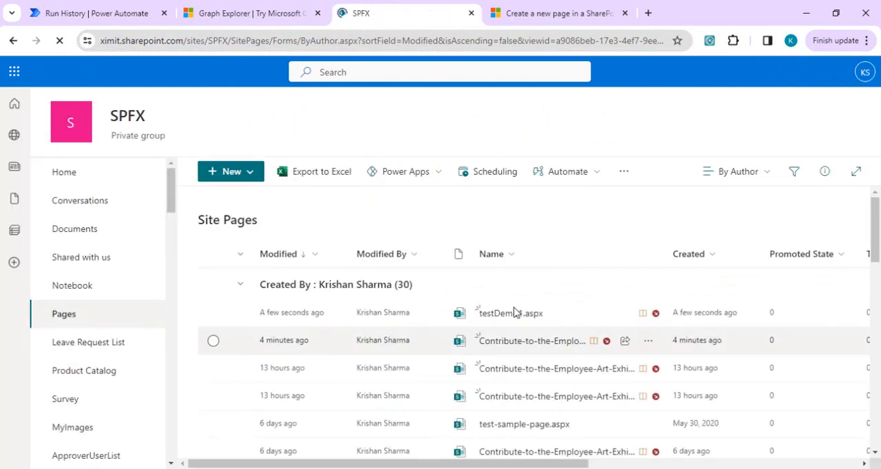
{"action": "left_click", "coordinate": [516, 315]}
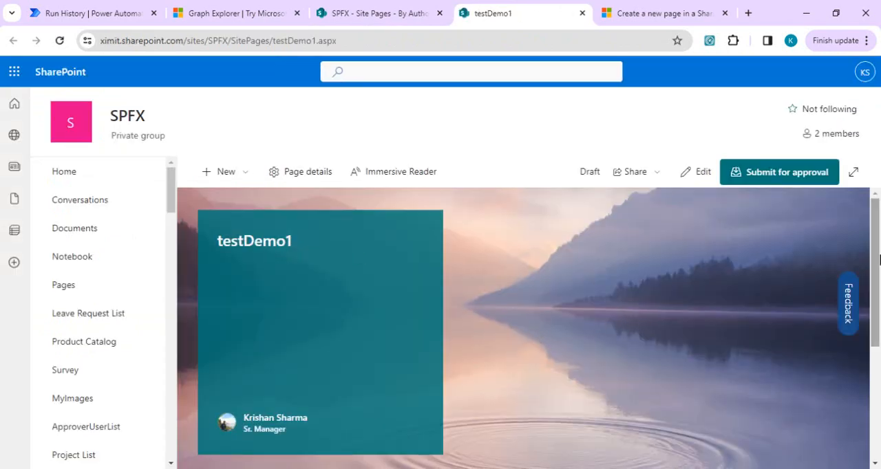
{"action": "left_click_drag", "start_coordinate": [877, 267], "coordinate": [877, 299]}
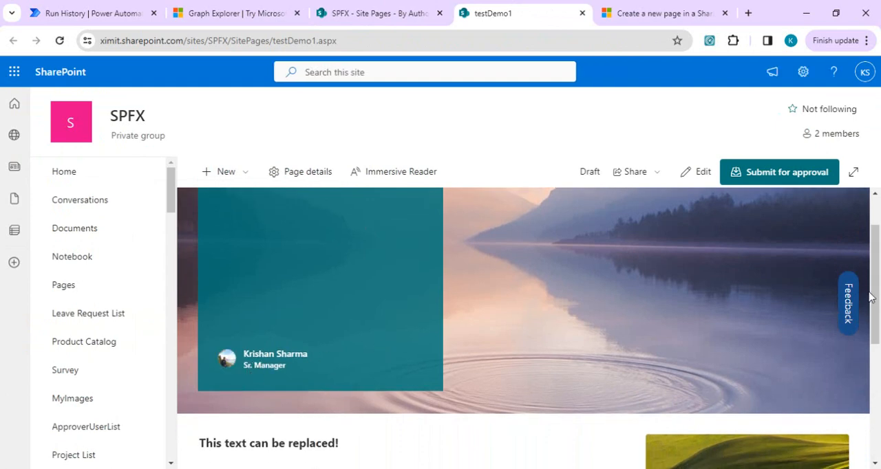
{"action": "left_click_drag", "start_coordinate": [874, 297], "coordinate": [875, 320]}
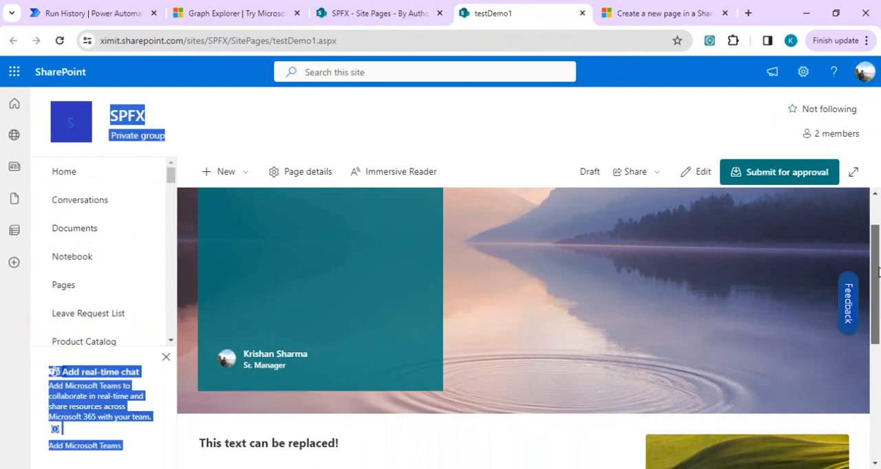
- Look over the title area, text and image web parts of the testDemo1 page, and return to the create-page request in Graph Explorer
{"action": "scroll", "coordinate": [878, 275], "scroll_direction": "down", "scroll_amount": 1}
{"action": "left_click", "coordinate": [320, 375]}
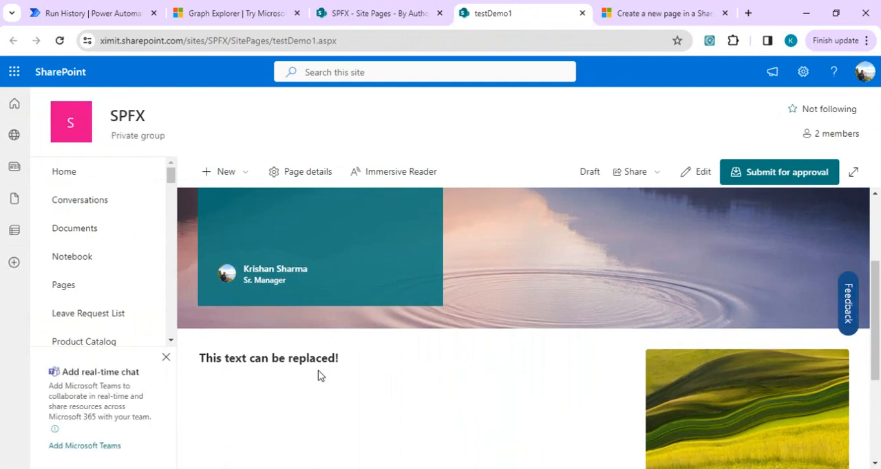
{"action": "left_click_drag", "start_coordinate": [873, 331], "coordinate": [877, 221]}
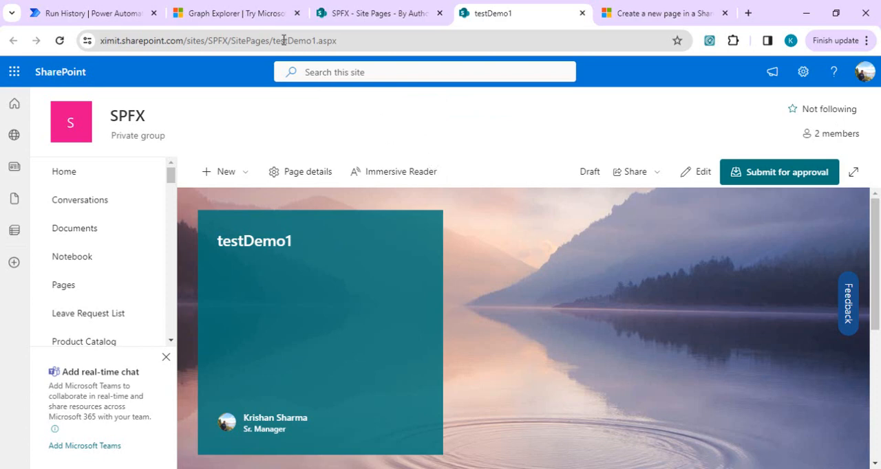
{"action": "left_click", "coordinate": [222, 14]}
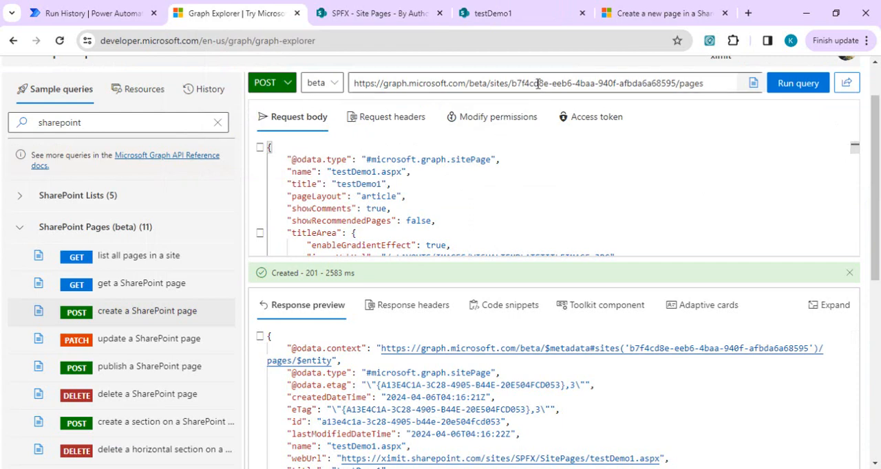
{"action": "left_click", "coordinate": [399, 204]}
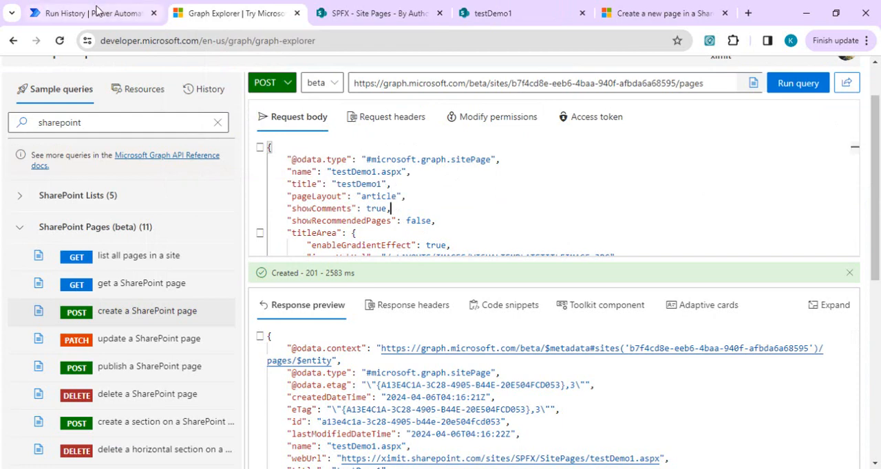
- Switch to Power Automate and create an instant cloud flow with the "Manually trigger a flow" trigger
{"action": "left_click", "coordinate": [98, 13]}
{"action": "left_click", "coordinate": [55, 152]}
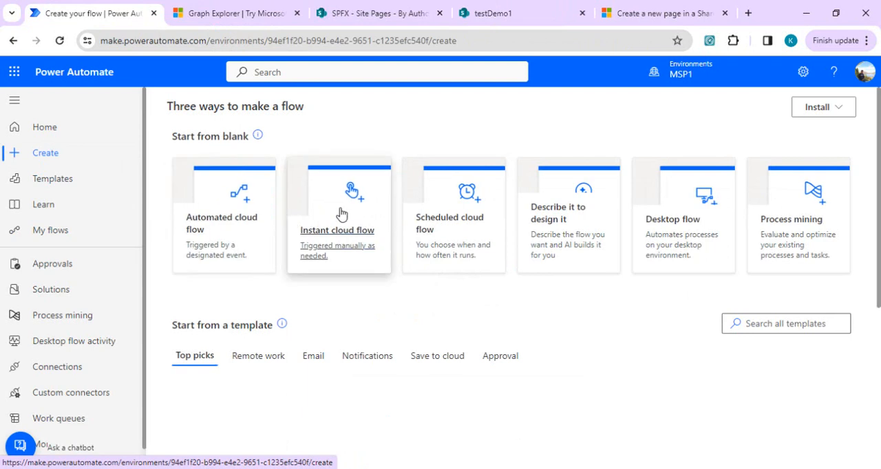
{"action": "left_click", "coordinate": [344, 200]}
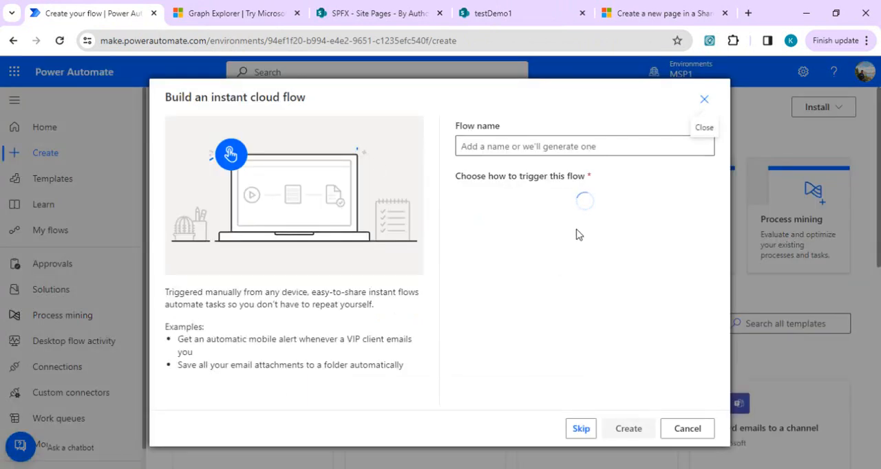
{"action": "left_click", "coordinate": [571, 200]}
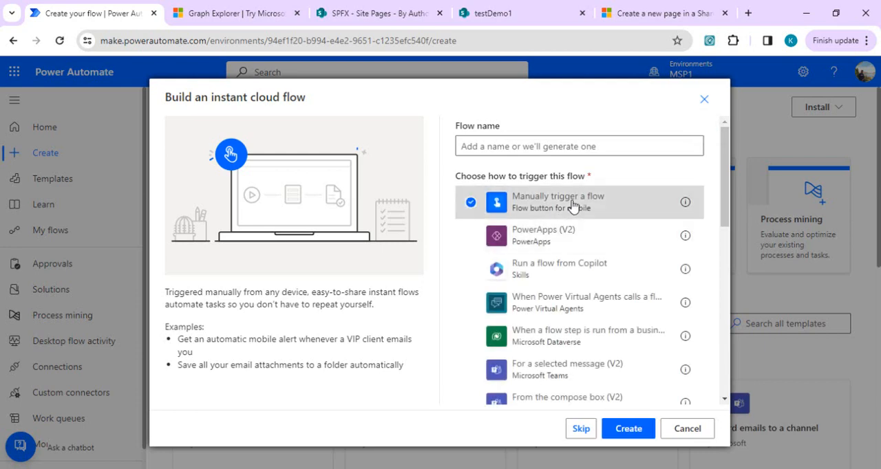
{"action": "left_click", "coordinate": [625, 428]}
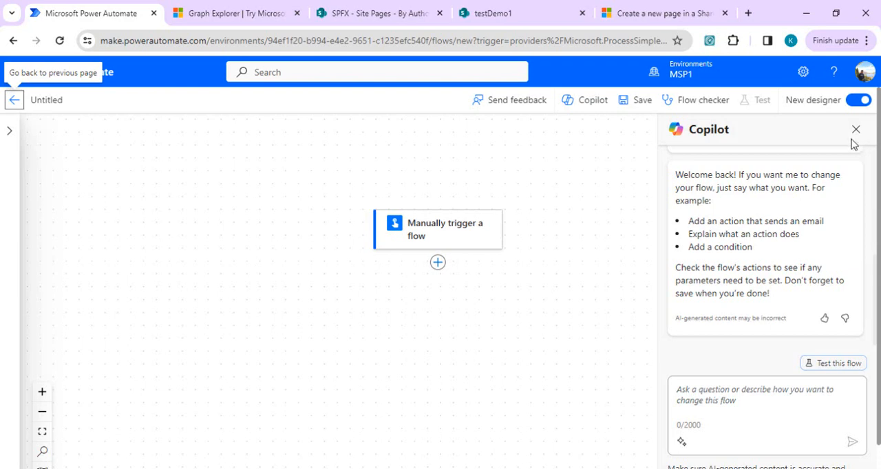
- Bring up webpartjsonsample in Notepad and examine the image web part's custom metadata and properties
{"action": "left_click", "coordinate": [475, 468]}
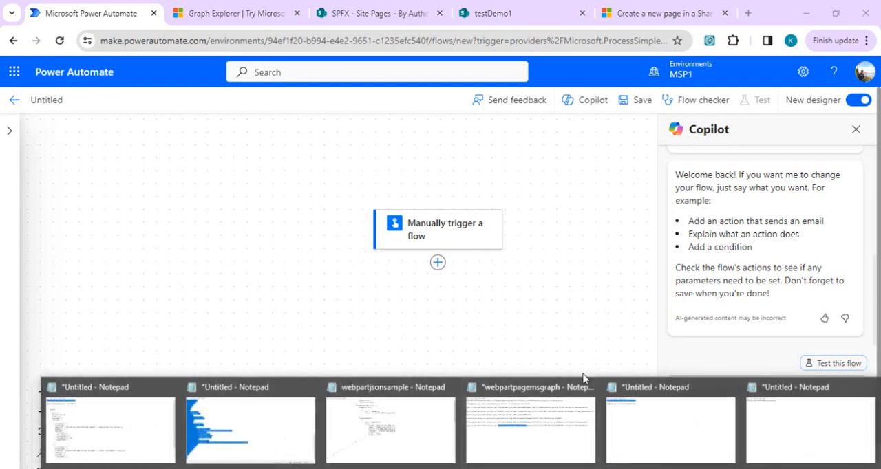
{"action": "left_click", "coordinate": [421, 433]}
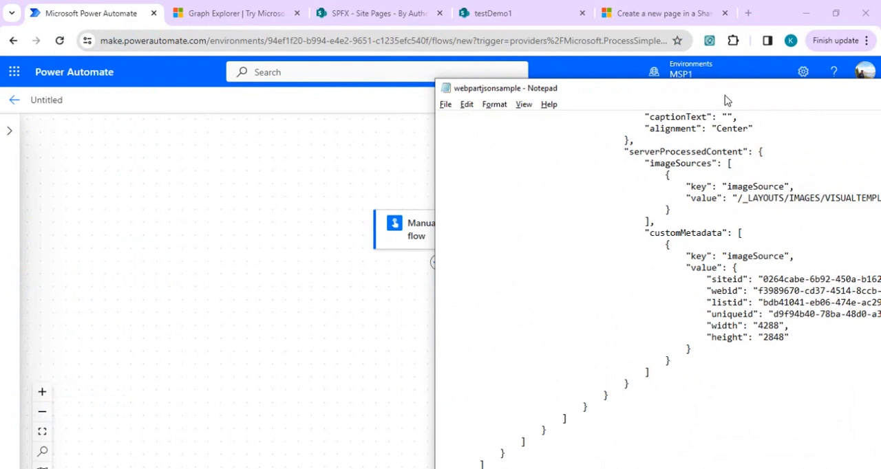
{"action": "left_click_drag", "start_coordinate": [726, 98], "coordinate": [472, 98]}
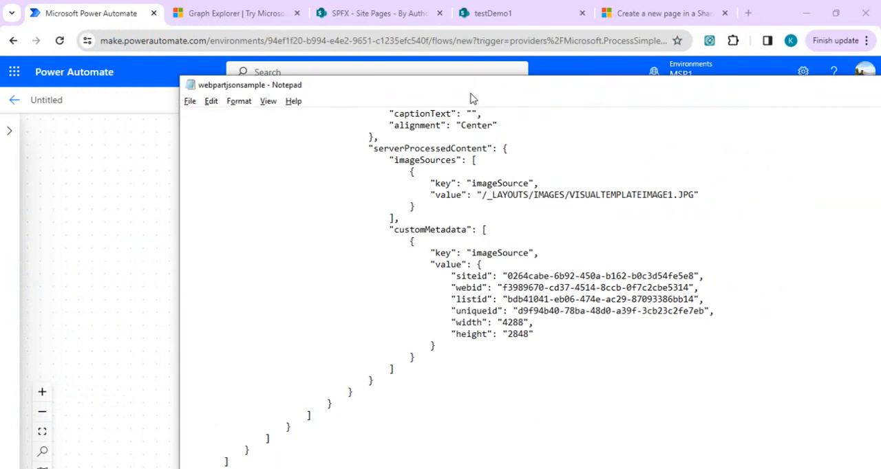
{"action": "double_click", "coordinate": [468, 283]}
{"action": "key", "text": "Up"}
{"action": "key", "text": "Up"}
{"action": "key", "text": "Up"}
{"action": "key", "text": "Up"}
{"action": "key", "text": "Up"}
{"action": "key", "text": "Up"}
{"action": "key", "text": "Up"}
{"action": "key", "text": "Up"}
{"action": "key", "text": "Up"}
{"action": "key", "text": "Up"}
{"action": "key", "text": "Up"}
{"action": "key", "text": "Up"}
{"action": "key", "text": "Up"}
{"action": "key", "text": "Up"}
{"action": "key", "text": "Up"}
{"action": "key", "text": "Up"}
{"action": "key", "text": "Up"}
{"action": "key", "text": "Up"}
{"action": "key", "text": "Up"}
{"action": "key", "text": "Up"}
{"action": "key", "text": "Up"}
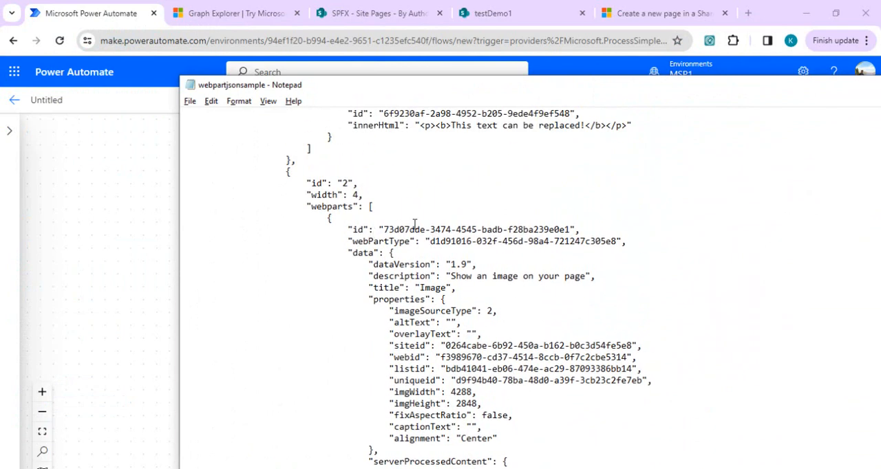
- Examine the image web part's id and webPartType in the JSON sample, along with the column layout and text web part
{"action": "double_click", "coordinate": [498, 231]}
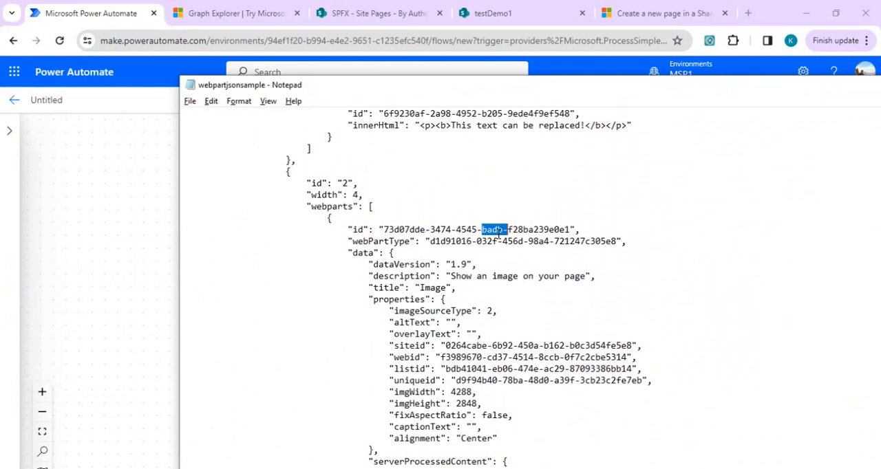
{"action": "left_click", "coordinate": [500, 241]}
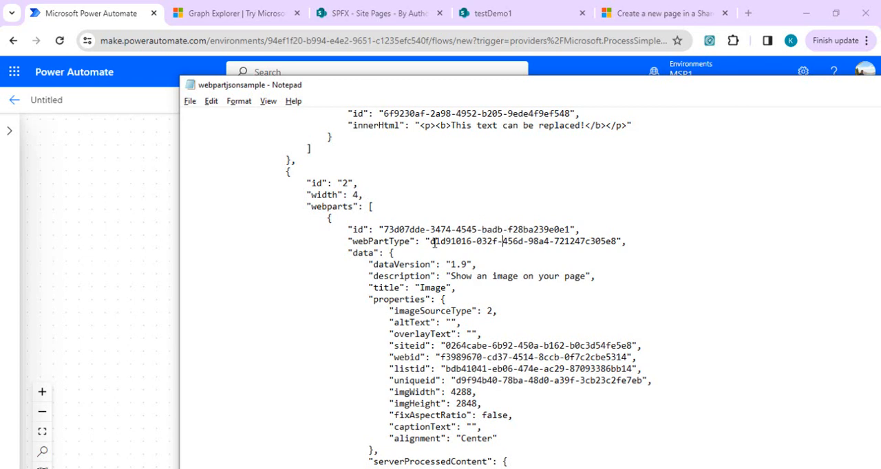
{"action": "left_click_drag", "start_coordinate": [435, 242], "coordinate": [598, 248]}
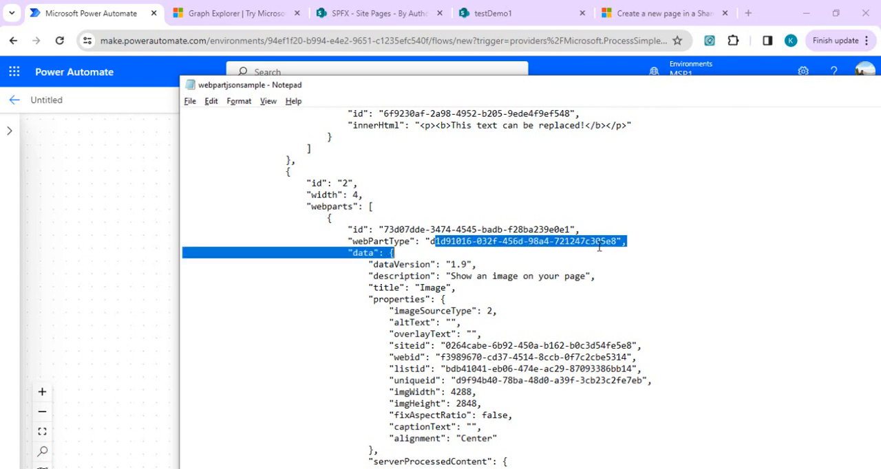
{"action": "left_click", "coordinate": [582, 109]}
{"action": "scroll", "coordinate": [582, 110], "scroll_direction": "up", "scroll_amount": 4}
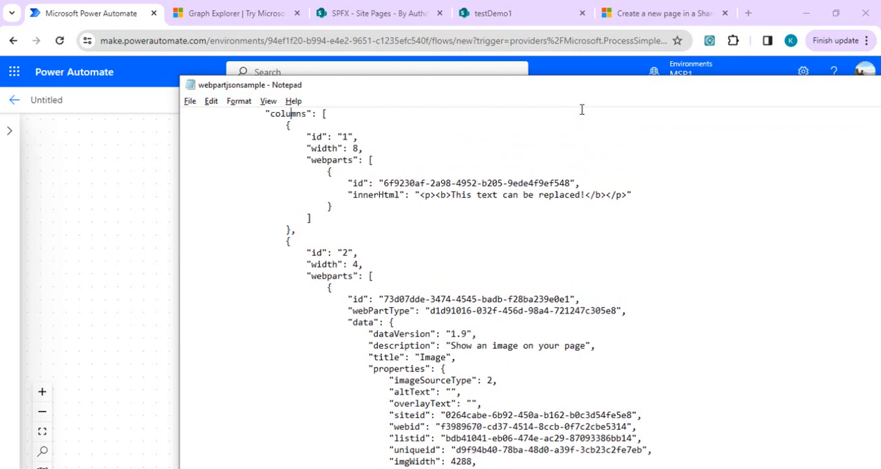
{"action": "scroll", "coordinate": [581, 109], "scroll_direction": "up", "scroll_amount": 1}
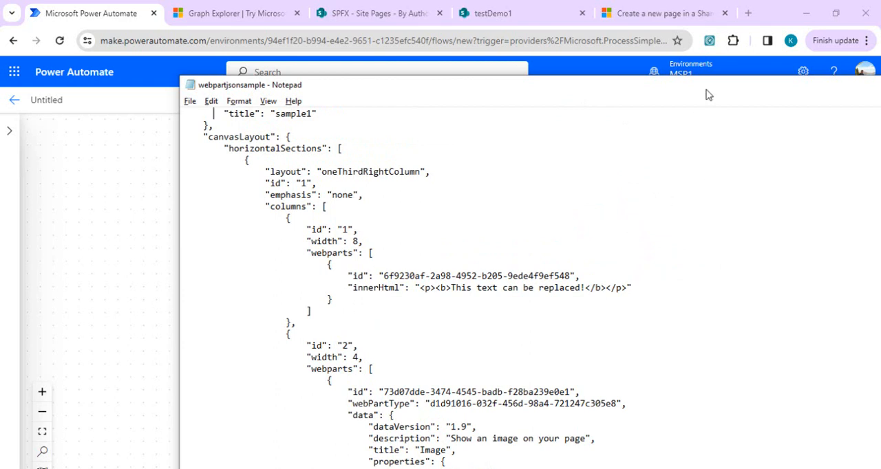
{"action": "left_click_drag", "start_coordinate": [709, 94], "coordinate": [677, 96]}
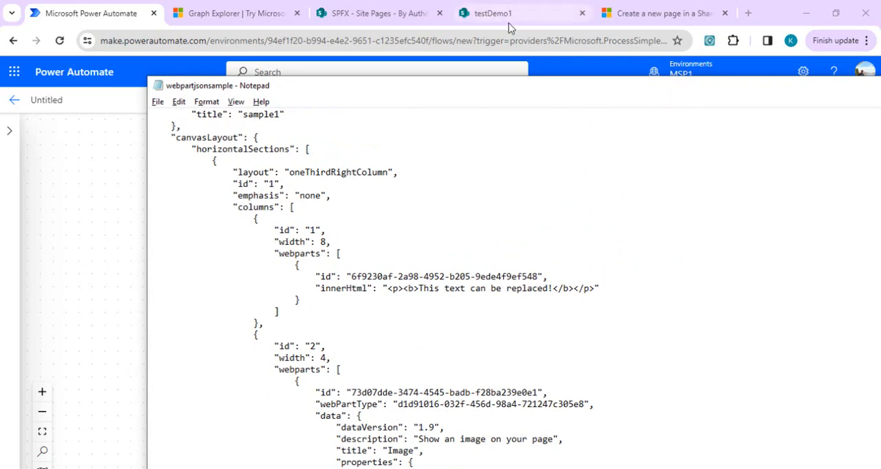
- Switch to Graph Explorer, reload the GET query for a page's web parts from the query history, and run it
{"action": "left_click", "coordinate": [219, 10]}
{"action": "left_click", "coordinate": [218, 11]}
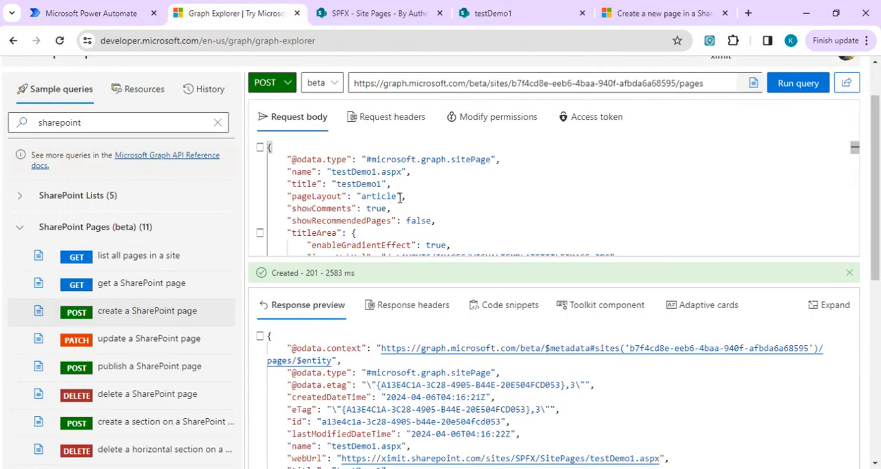
{"action": "left_click", "coordinate": [168, 291]}
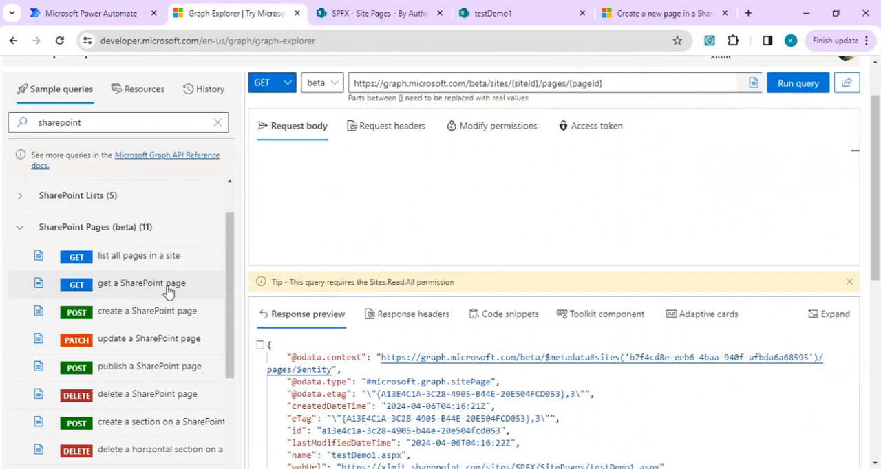
{"action": "left_click", "coordinate": [206, 96]}
{"action": "left_click", "coordinate": [153, 262]}
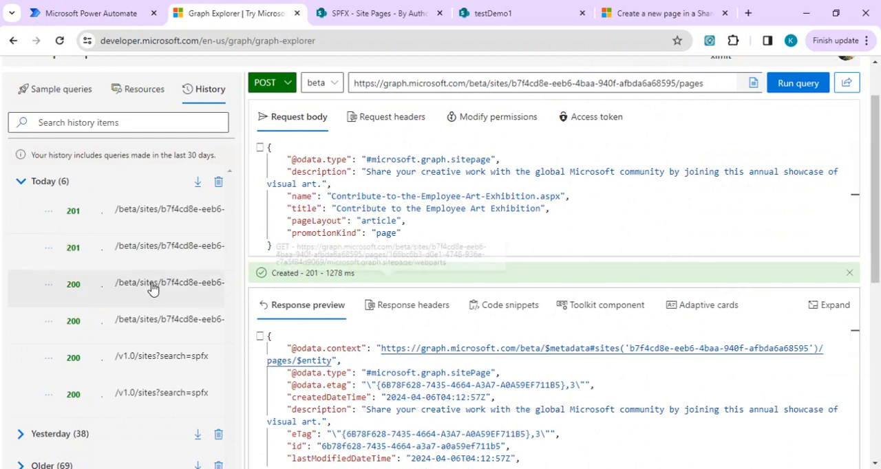
{"action": "left_click", "coordinate": [152, 289]}
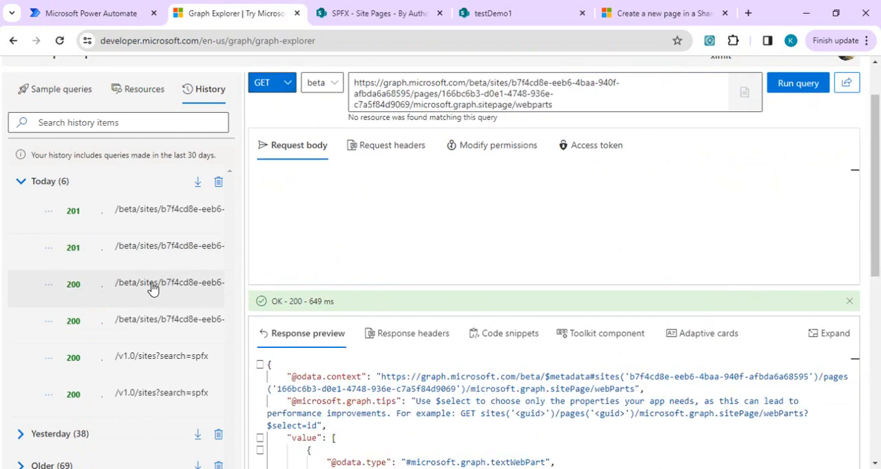
{"action": "left_click", "coordinate": [800, 88]}
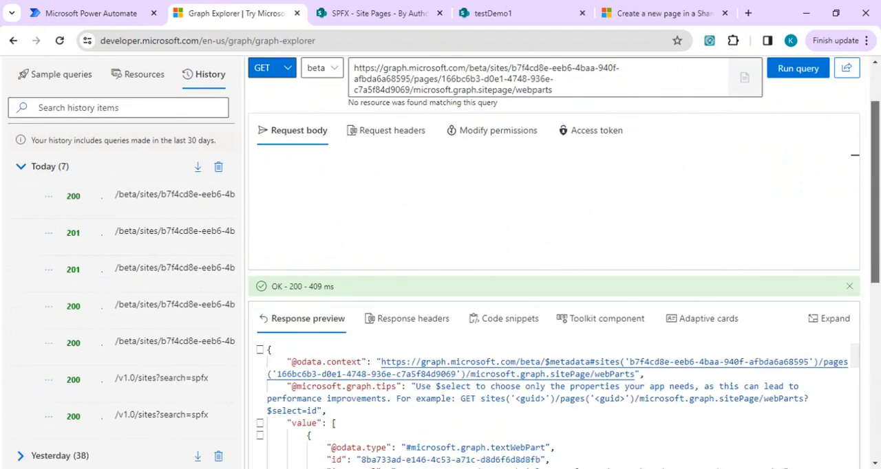
- Examine the web parts response, checking the image web part's properties and image source and the text web part's id and innerHtml
{"action": "scroll", "coordinate": [872, 135], "scroll_direction": "down", "scroll_amount": 3}
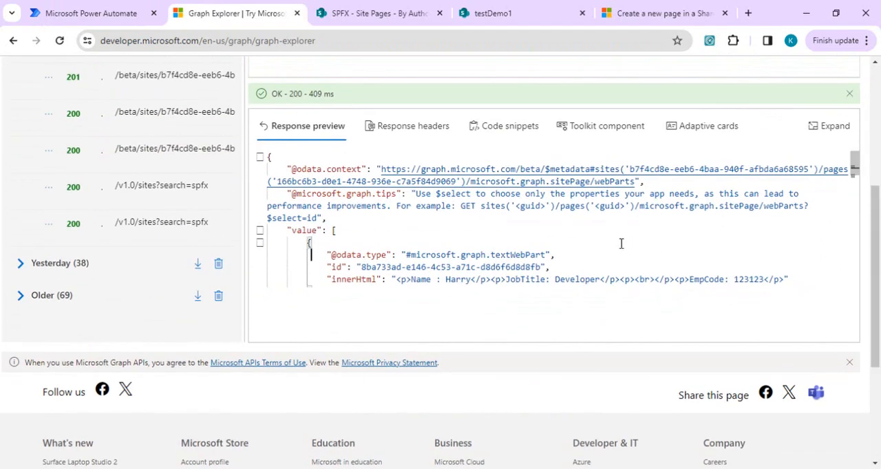
{"action": "scroll", "coordinate": [621, 244], "scroll_direction": "down", "scroll_amount": 8}
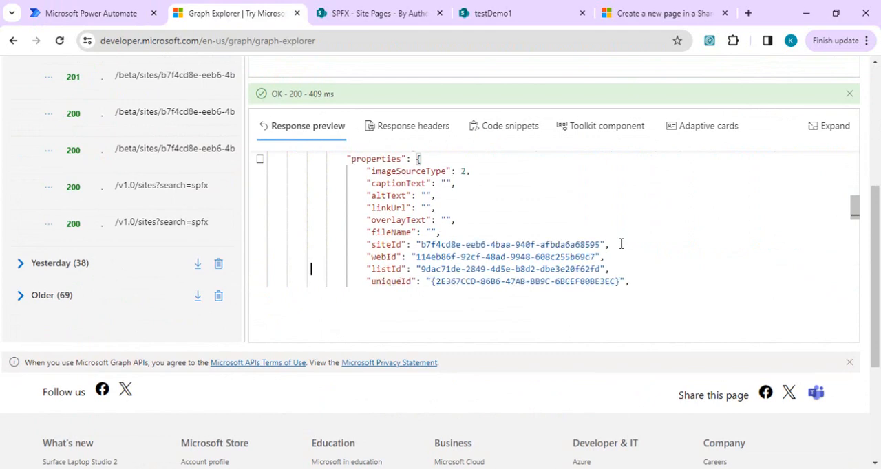
{"action": "scroll", "coordinate": [621, 244], "scroll_direction": "down", "scroll_amount": 8}
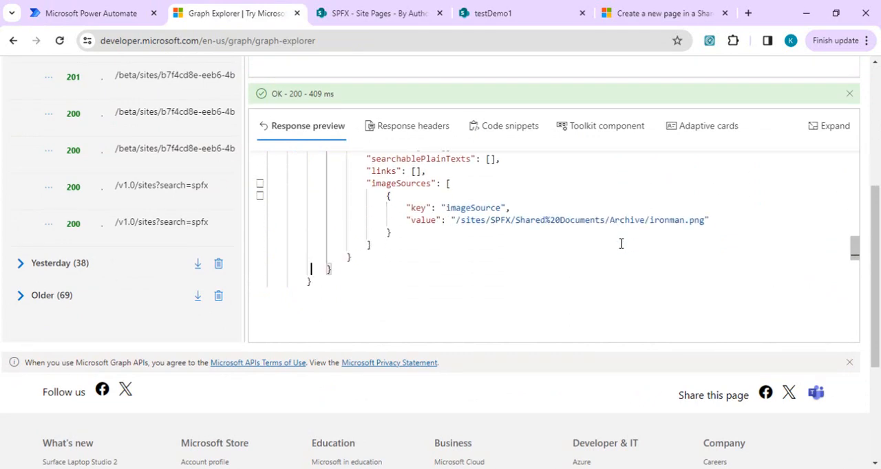
{"action": "key", "text": "Up"}
{"action": "key", "text": "Up"}
{"action": "key", "text": "Up"}
{"action": "key", "text": "Up"}
{"action": "key", "text": "Up"}
{"action": "key", "text": "Up"}
{"action": "key", "text": "Up"}
{"action": "key", "text": "Up"}
{"action": "key", "text": "Up"}
{"action": "key", "text": "Up"}
{"action": "key", "text": "Up"}
{"action": "key", "text": "Up"}
{"action": "key", "text": "Up"}
{"action": "key", "text": "Up"}
{"action": "key", "text": "Up"}
{"action": "key", "text": "Up"}
{"action": "key", "text": "Up"}
{"action": "key", "text": "Up"}
{"action": "key", "text": "Up"}
{"action": "key", "text": "Up"}
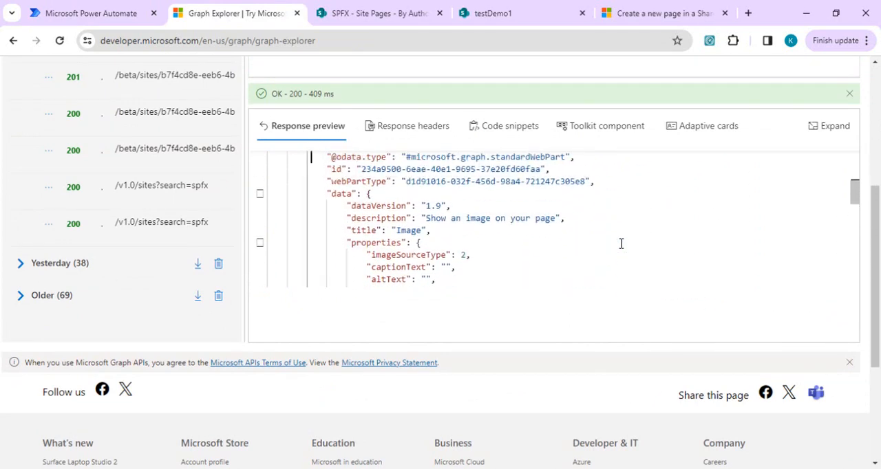
{"action": "key", "text": "Up"}
{"action": "key", "text": "Up"}
{"action": "key", "text": "Up"}
{"action": "key", "text": "Up"}
{"action": "key", "text": "Up"}
{"action": "key", "text": "Up"}
{"action": "key", "text": "Up"}
{"action": "key", "text": "Up"}
{"action": "key", "text": "Up"}
{"action": "key", "text": "Up"}
{"action": "key", "text": "Up"}
{"action": "key", "text": "Up"}
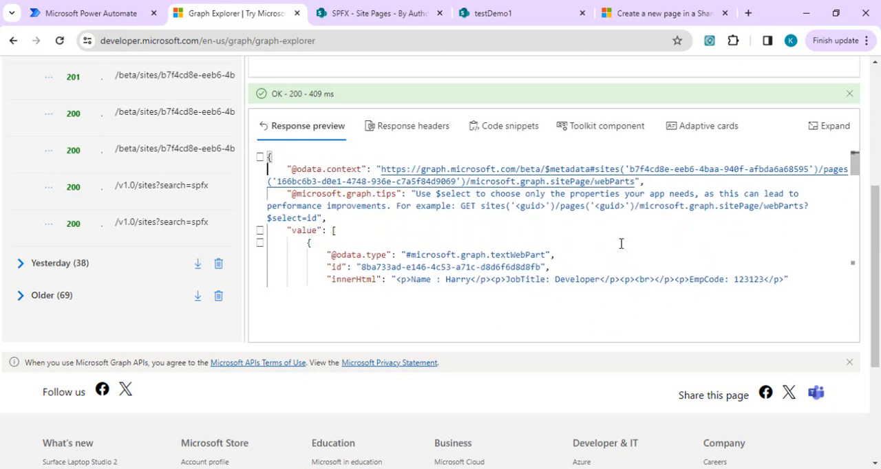
{"action": "key", "text": "Down"}
{"action": "key", "text": "Down"}
{"action": "key", "text": "Down"}
{"action": "key", "text": "Down"}
{"action": "key", "text": "Down"}
{"action": "key", "text": "Down"}
{"action": "key", "text": "Down"}
{"action": "key", "text": "Down"}
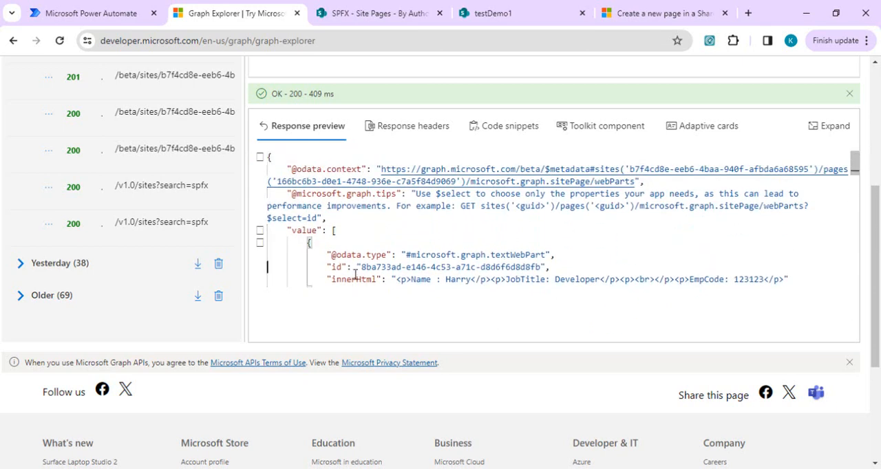
{"action": "double_click", "coordinate": [376, 267]}
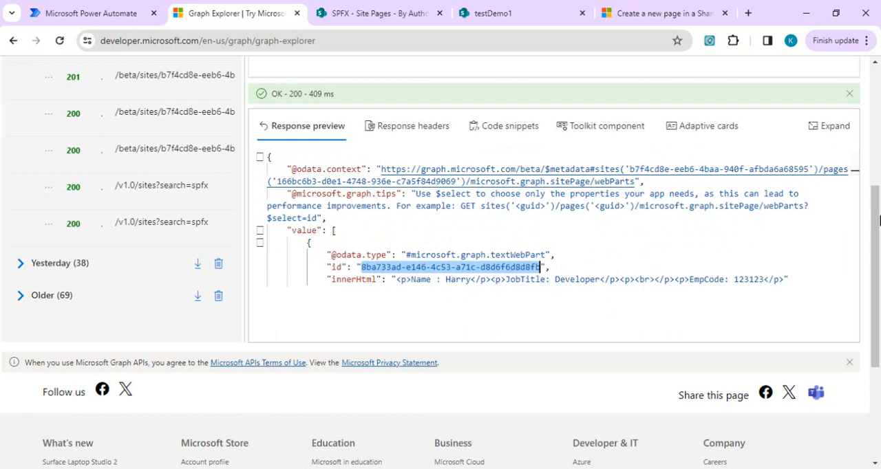
- Return to the Power Automate flow, search the actions for "http", and add the HTTP action after the manual trigger
{"action": "left_click", "coordinate": [383, 7]}
{"action": "left_click", "coordinate": [210, 14]}
{"action": "left_click", "coordinate": [69, 14]}
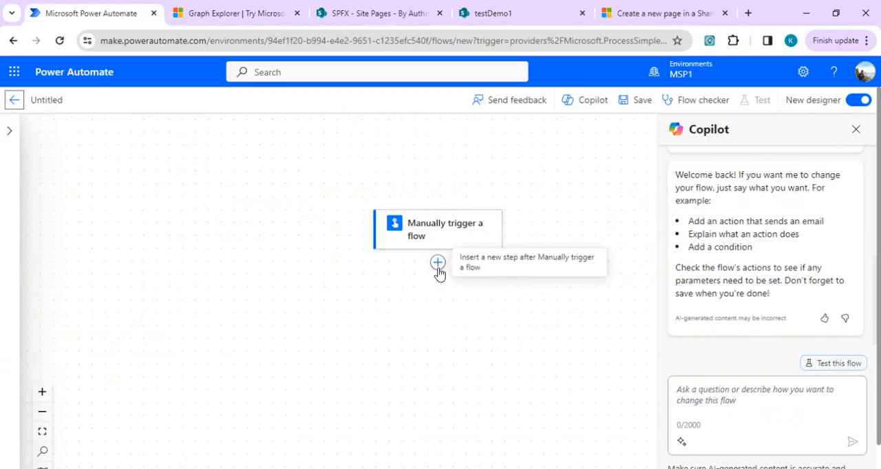
{"action": "left_click", "coordinate": [438, 265]}
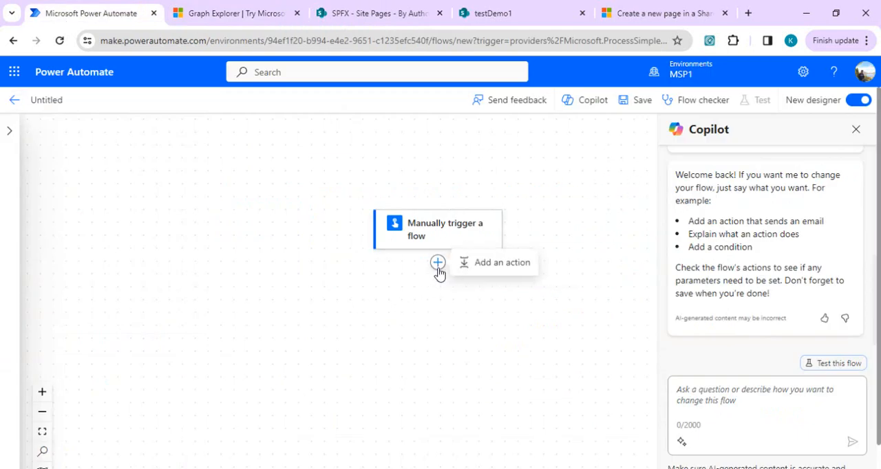
{"action": "left_click", "coordinate": [466, 266]}
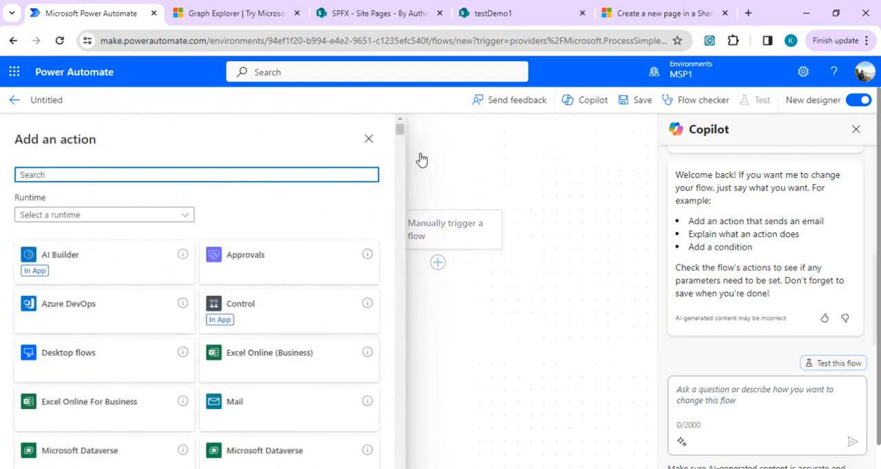
{"action": "type", "text": "jh"}
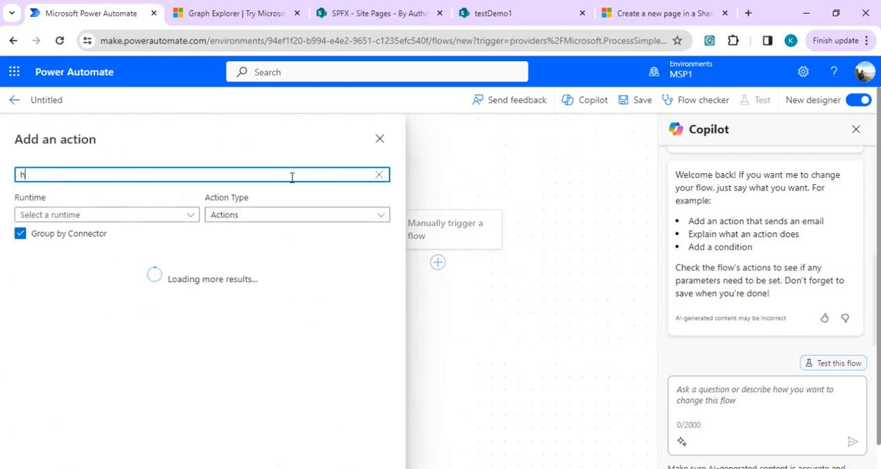
{"action": "type", "text": "ttp"}
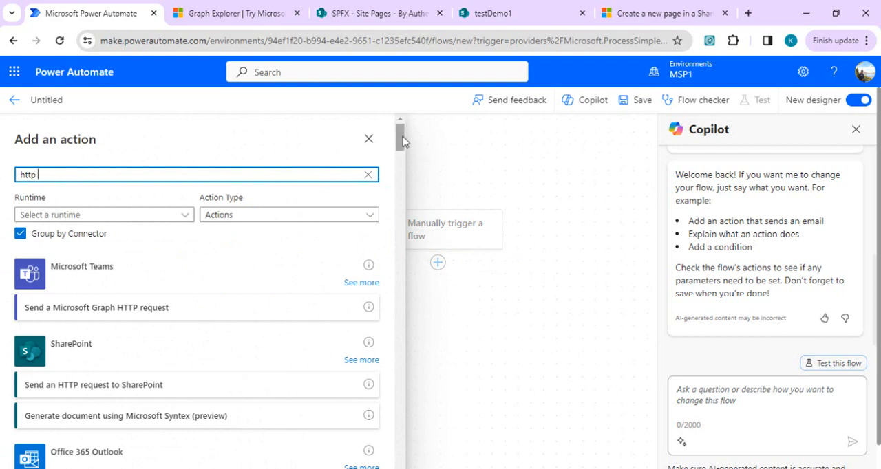
{"action": "left_click_drag", "start_coordinate": [403, 136], "coordinate": [405, 165]}
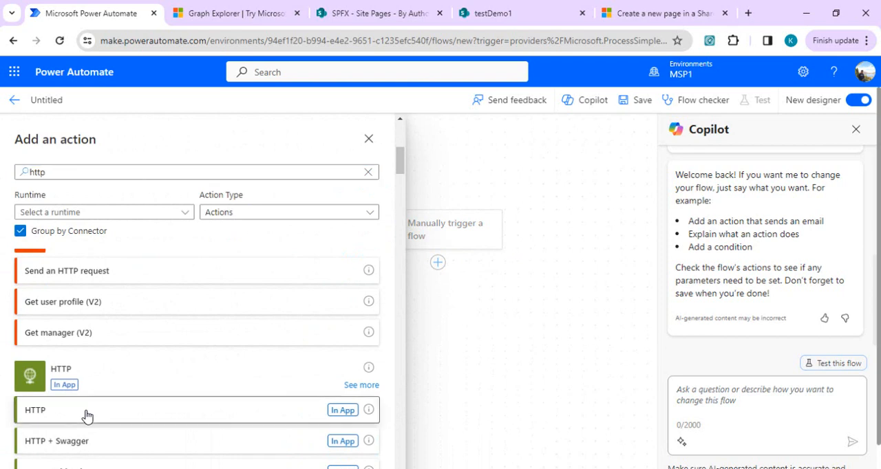
{"action": "left_click", "coordinate": [87, 413]}
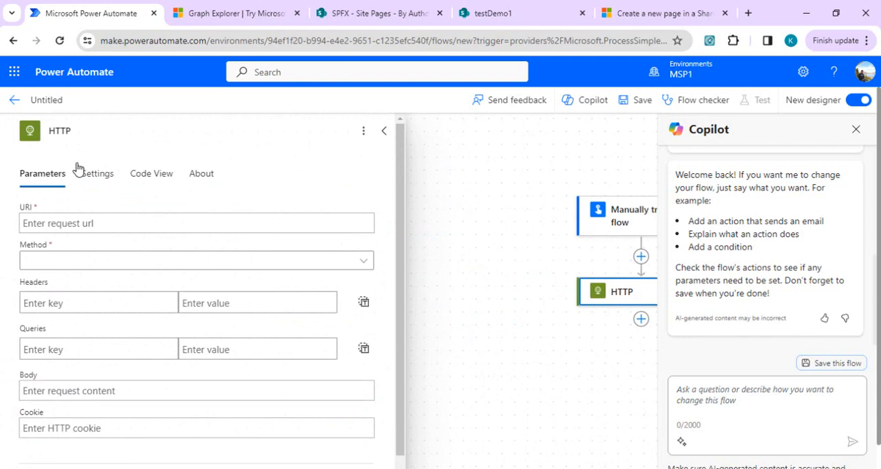
- Switch to Graph Explorer and reload the POST query that created the testDemo1 page from the query history
{"action": "left_click", "coordinate": [117, 217]}
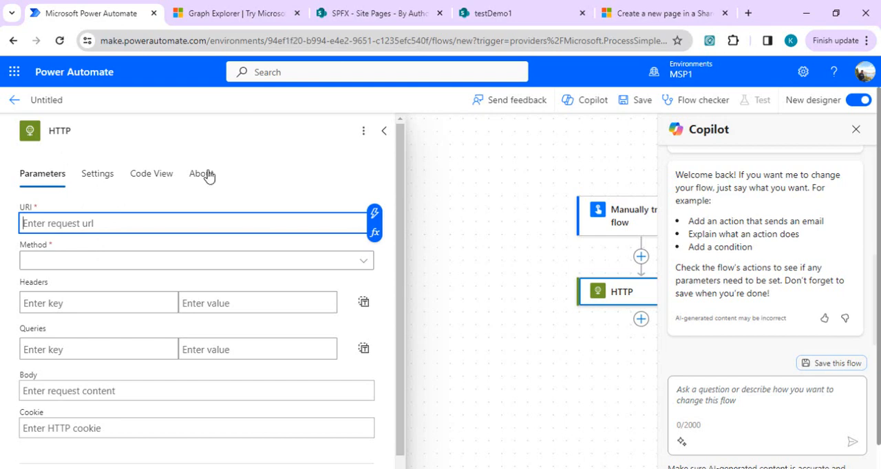
{"action": "left_click", "coordinate": [267, 9]}
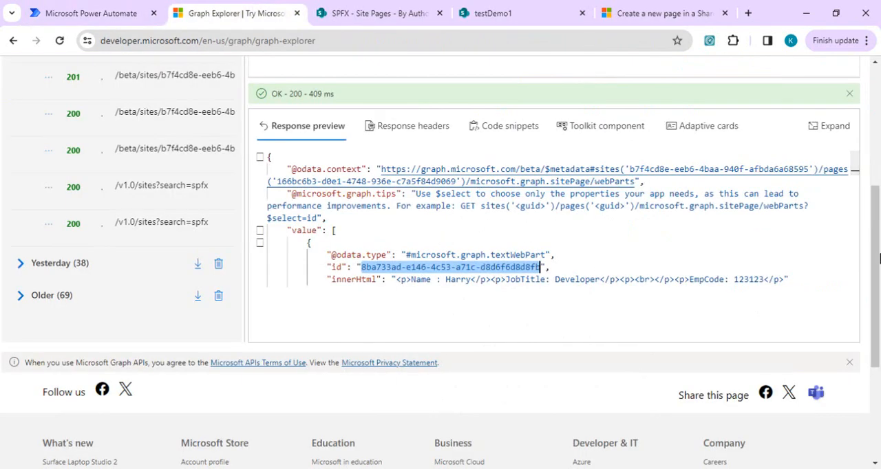
{"action": "left_click_drag", "start_coordinate": [880, 247], "coordinate": [880, 156]}
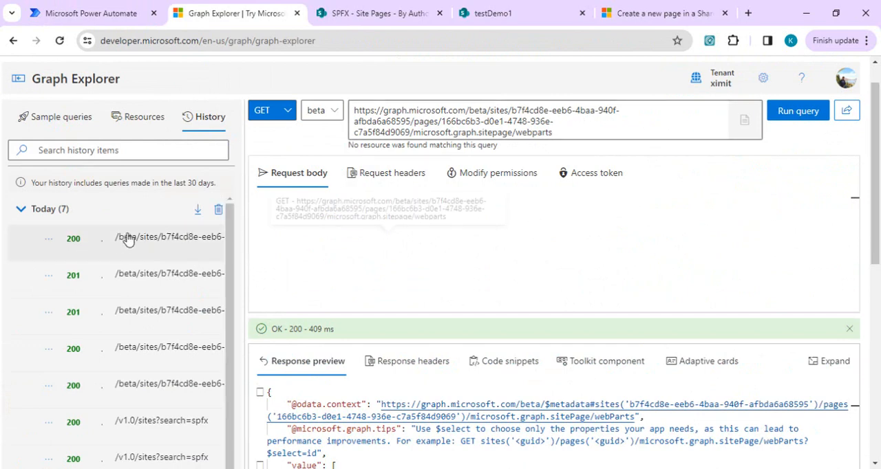
{"action": "left_click", "coordinate": [132, 275]}
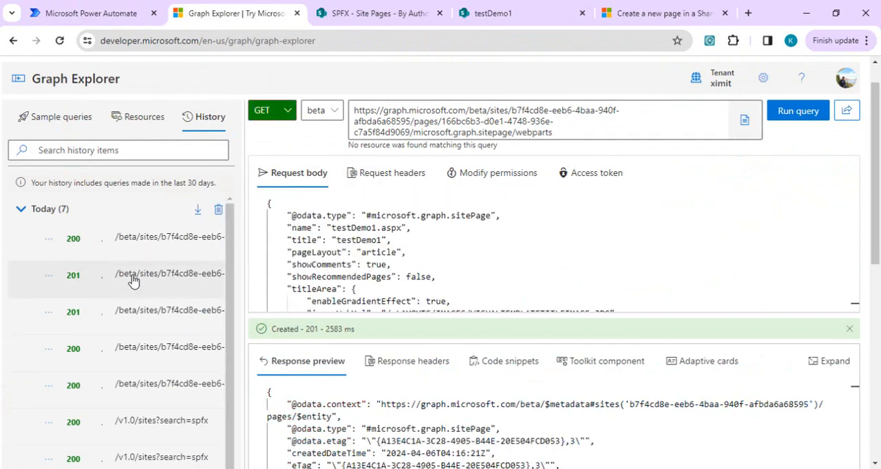
- Copy the query's /pages request URL into the URI of the Power Automate flow's HTTP action and check its site ID portion
{"action": "triple_click", "coordinate": [647, 113]}
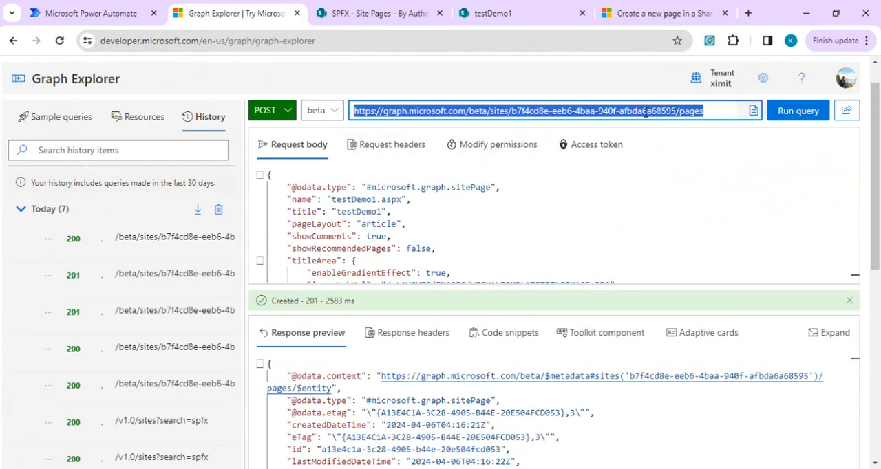
{"action": "key", "text": "ctrl+c"}
{"action": "left_click", "coordinate": [89, 13]}
{"action": "left_click", "coordinate": [261, 221]}
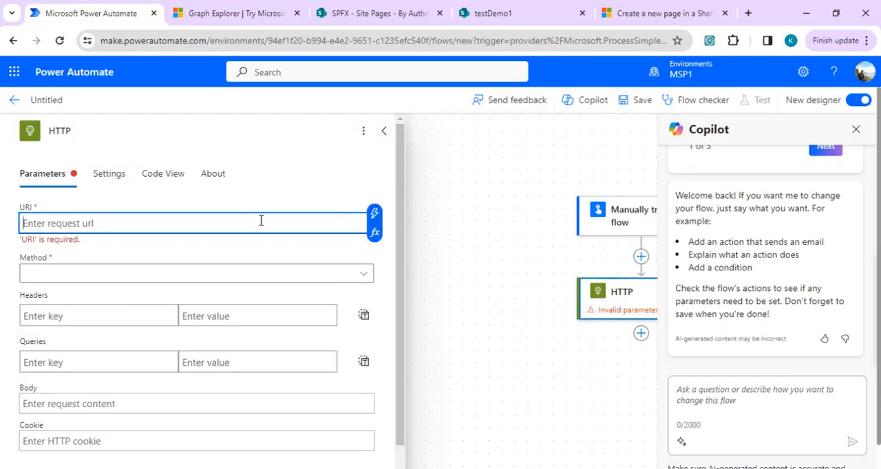
{"action": "key", "text": "ctrl+v"}
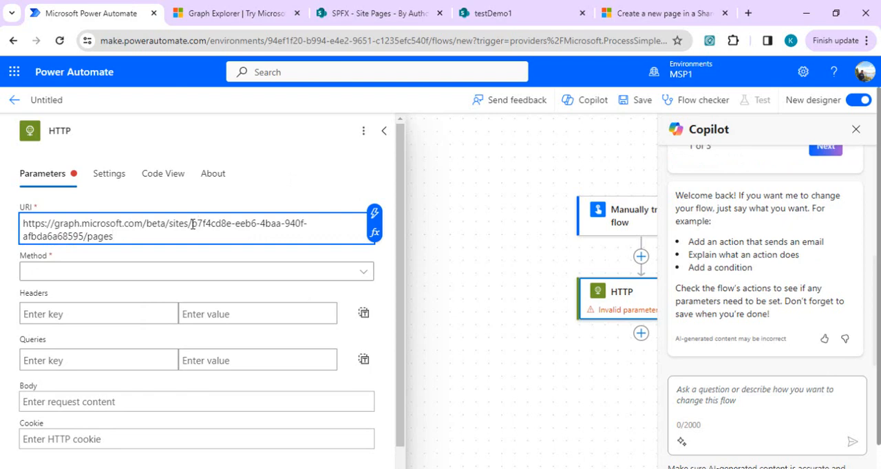
{"action": "left_click_drag", "start_coordinate": [192, 224], "coordinate": [86, 236]}
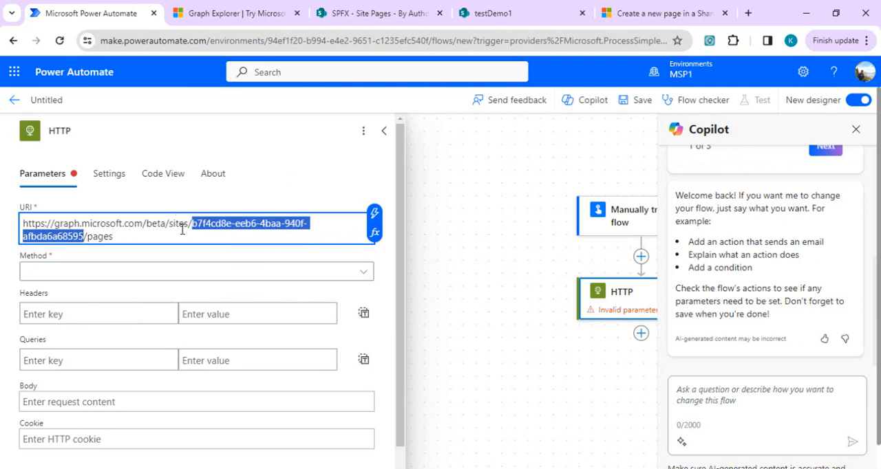
- Set the HTTP action's method to POST and add a Content-type header with the value application/json
{"action": "left_click", "coordinate": [149, 271]}
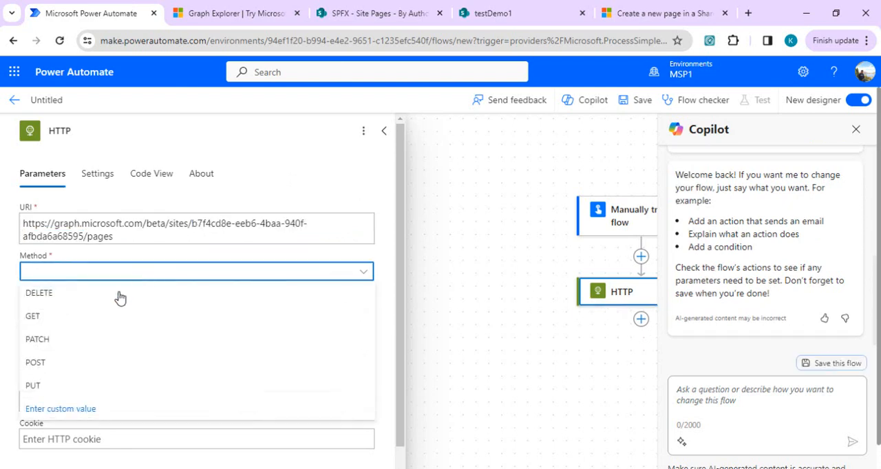
{"action": "left_click", "coordinate": [81, 363]}
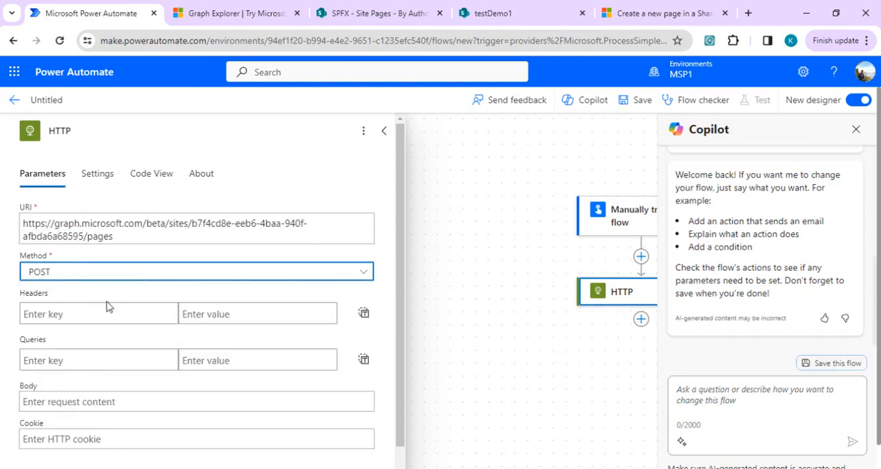
{"action": "scroll", "coordinate": [403, 231], "scroll_direction": "down", "scroll_amount": 1}
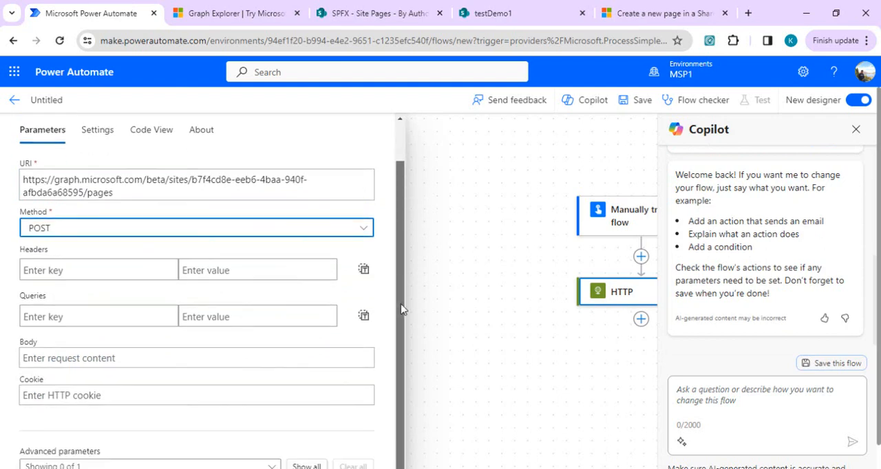
{"action": "left_click", "coordinate": [88, 271]}
{"action": "type", "text": "Content"}
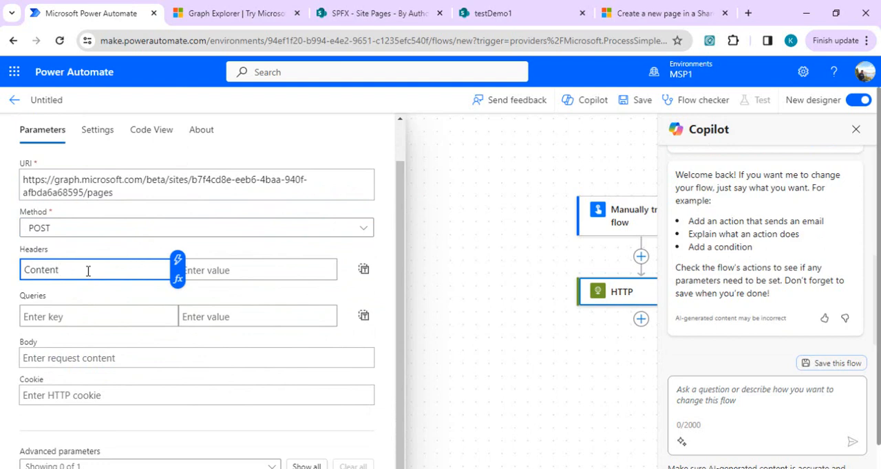
{"action": "type", "text": "-type"}
{"action": "key", "text": "Tab"}
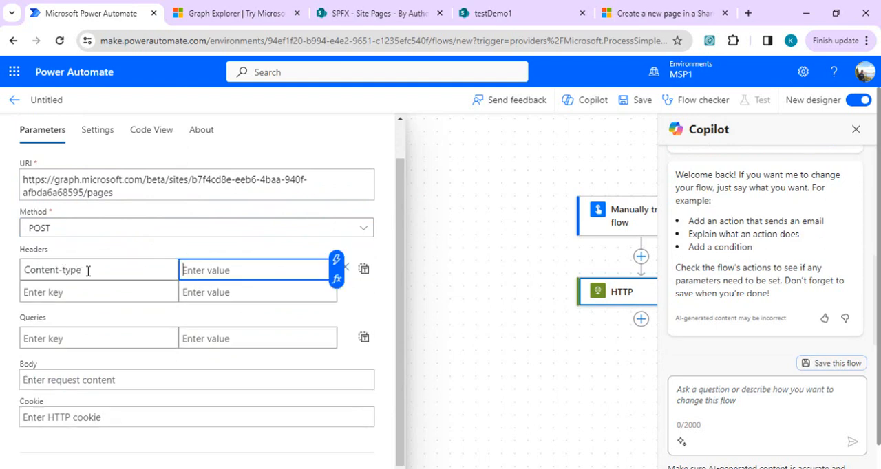
{"action": "type", "text": "application/json"}
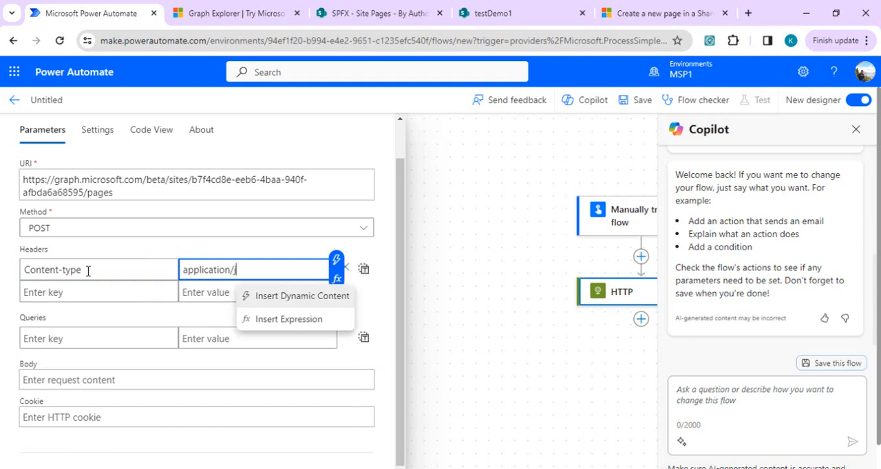
- Return to Graph Explorer and change the request body's page name to testDemo2.aspx and its first title to testDemo2
{"action": "left_click", "coordinate": [95, 380]}
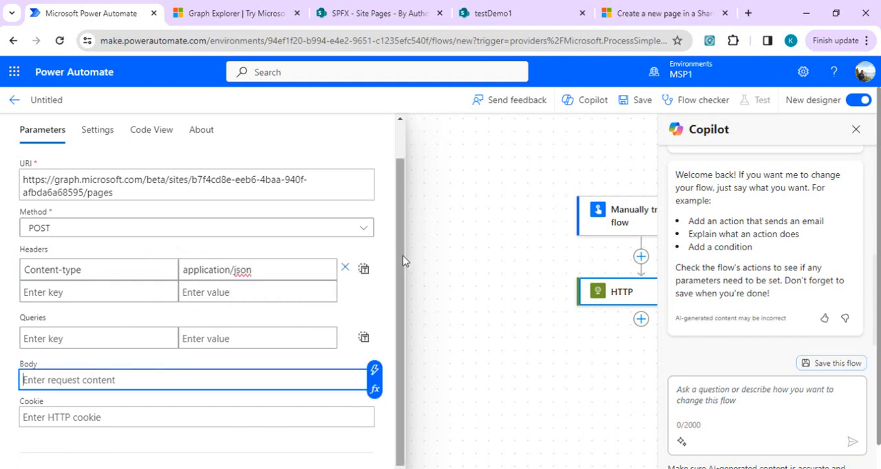
{"action": "scroll", "coordinate": [400, 277], "scroll_direction": "down", "scroll_amount": 1}
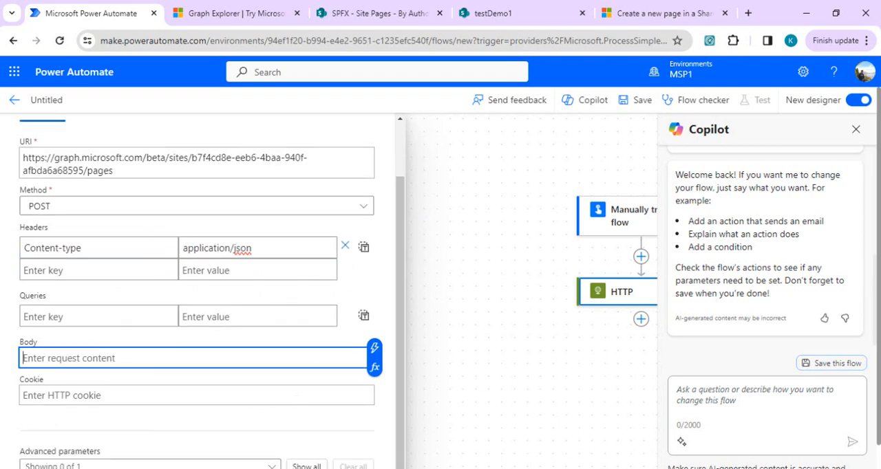
{"action": "left_click", "coordinate": [256, 8]}
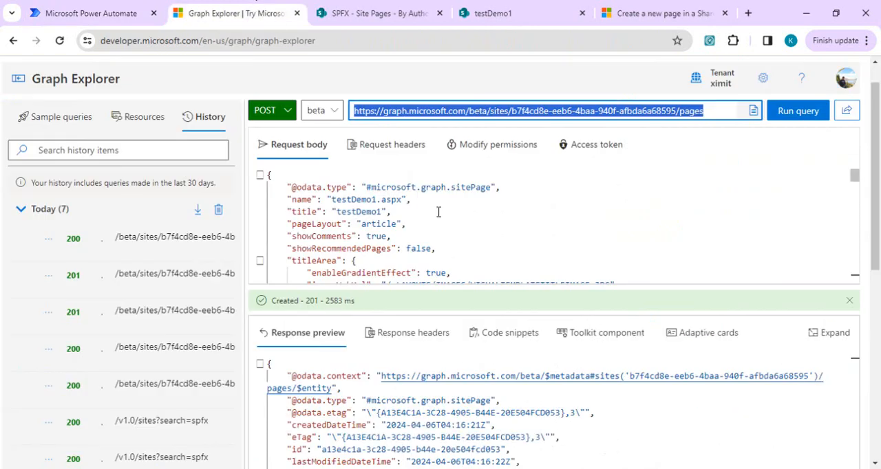
{"action": "left_click", "coordinate": [582, 227]}
{"action": "key", "text": "ctrl+a"}
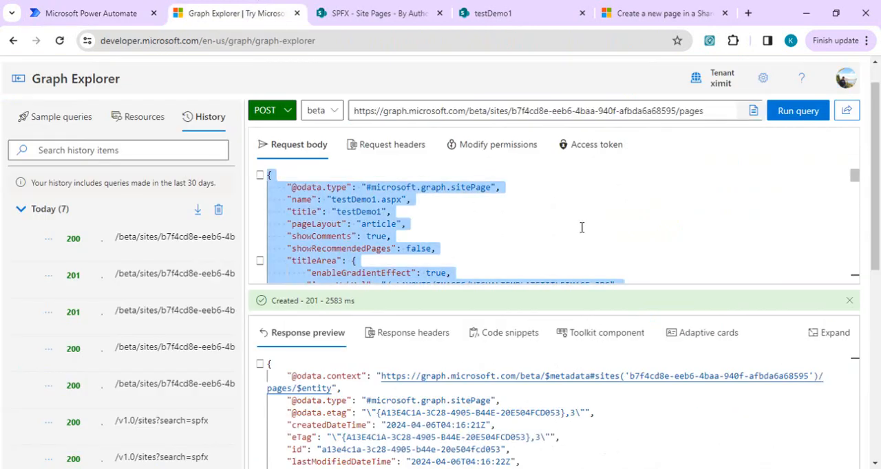
{"action": "left_click", "coordinate": [377, 199]}
{"action": "key", "text": "BackSpace"}
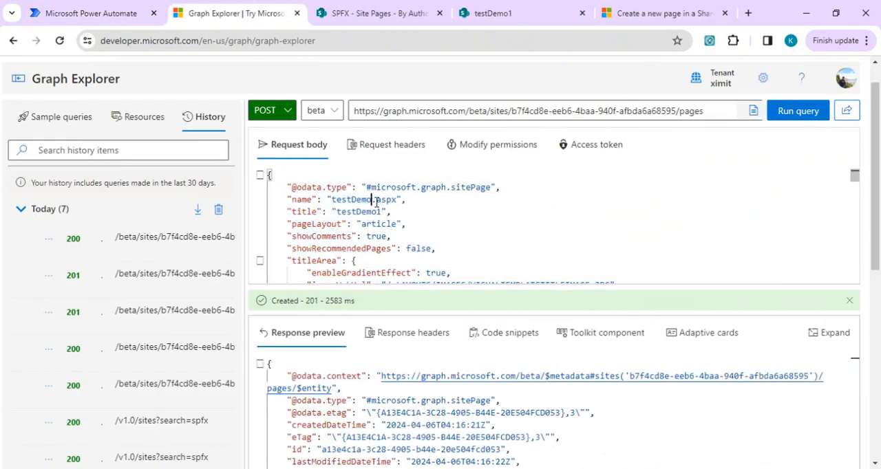
{"action": "type", "text": "2"}
{"action": "key", "text": "Down"}
{"action": "key", "text": "Delete"}
- Copy the entire JSON request body from Graph Explorer into the Body of the Power Automate HTTP action
{"action": "key", "text": "ctrl+a"}
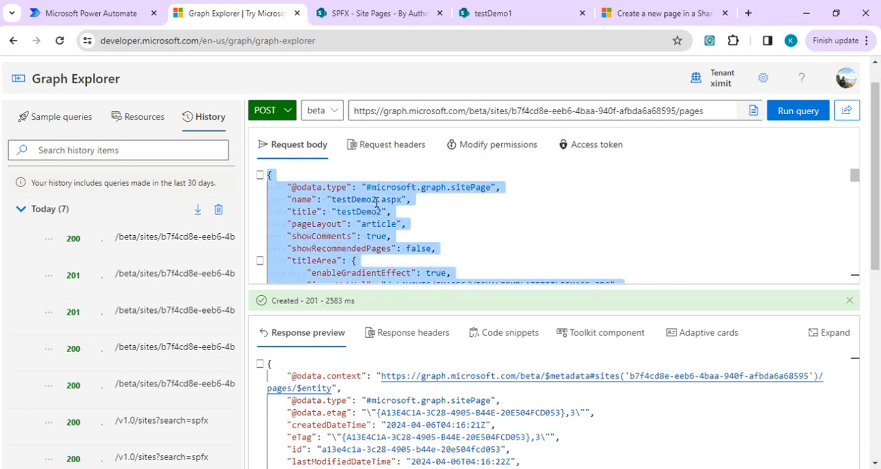
{"action": "left_click", "coordinate": [110, 16]}
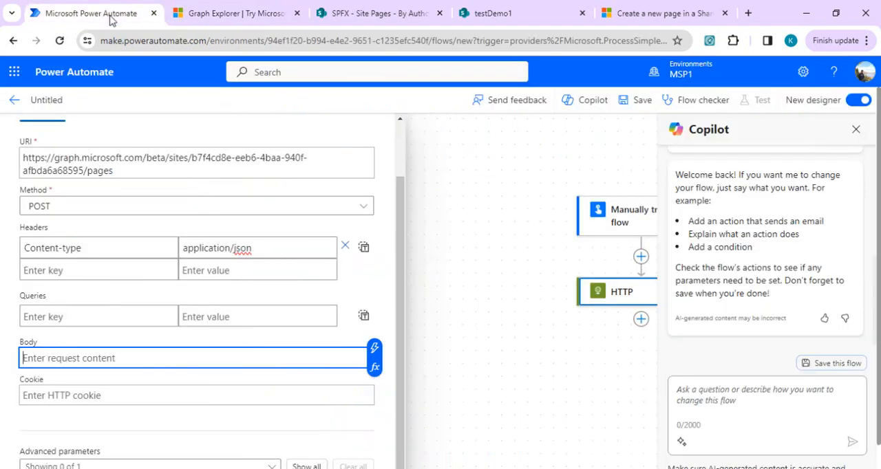
{"action": "key", "text": "ctrl+v"}
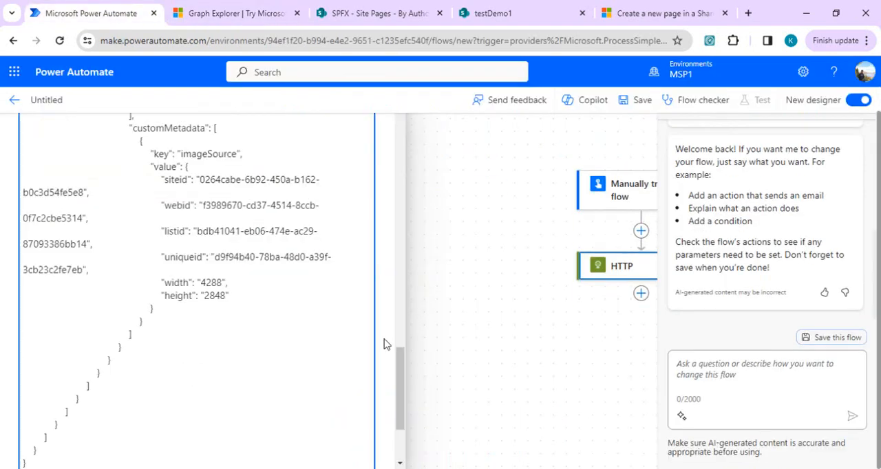
{"action": "left_click_drag", "start_coordinate": [402, 392], "coordinate": [395, 194]}
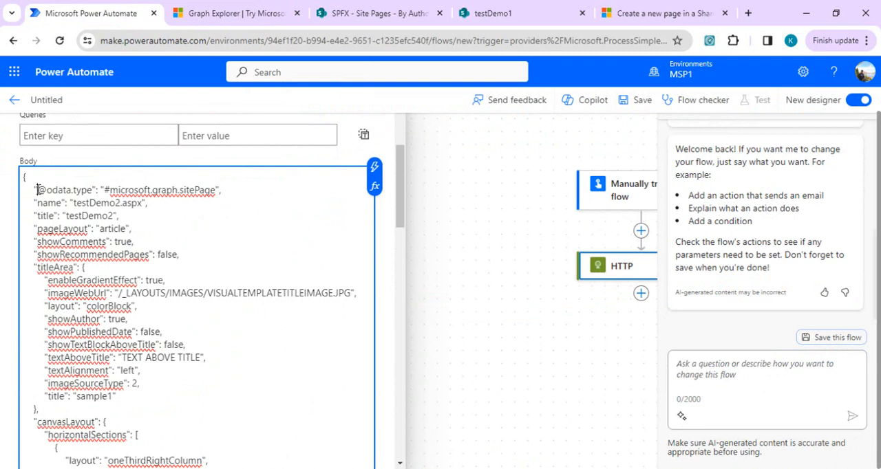
{"action": "left_click", "coordinate": [37, 190]}
{"action": "type", "text": "@"}
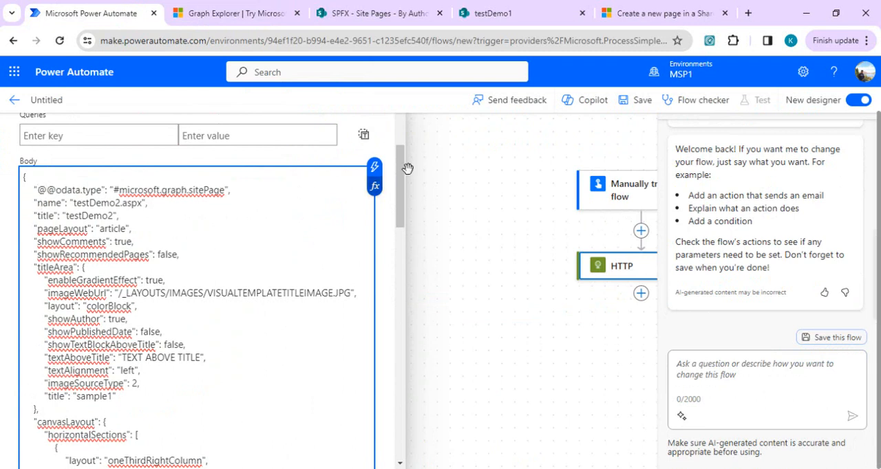
{"action": "scroll", "coordinate": [402, 181], "scroll_direction": "up", "scroll_amount": 1}
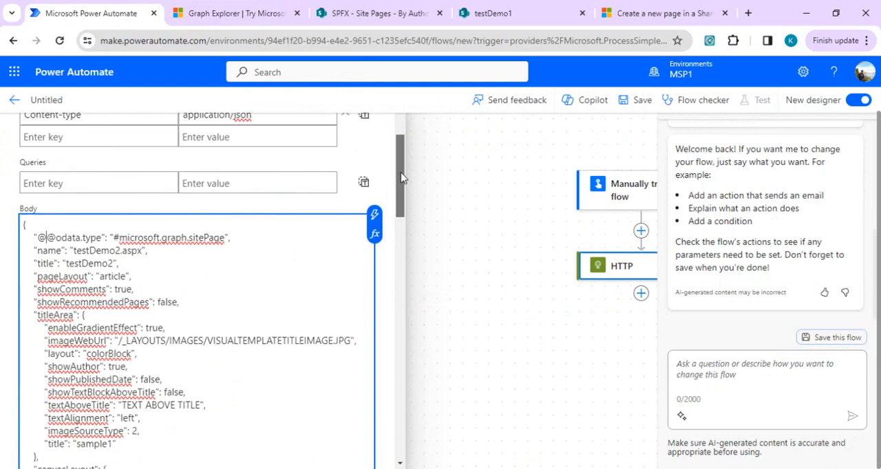
{"action": "scroll", "coordinate": [402, 177], "scroll_direction": "up", "scroll_amount": 1}
- Add the Authentication advanced parameter to the HTTP action and set its type to Active Directory OAuth
{"action": "left_click_drag", "start_coordinate": [402, 179], "coordinate": [398, 433]}
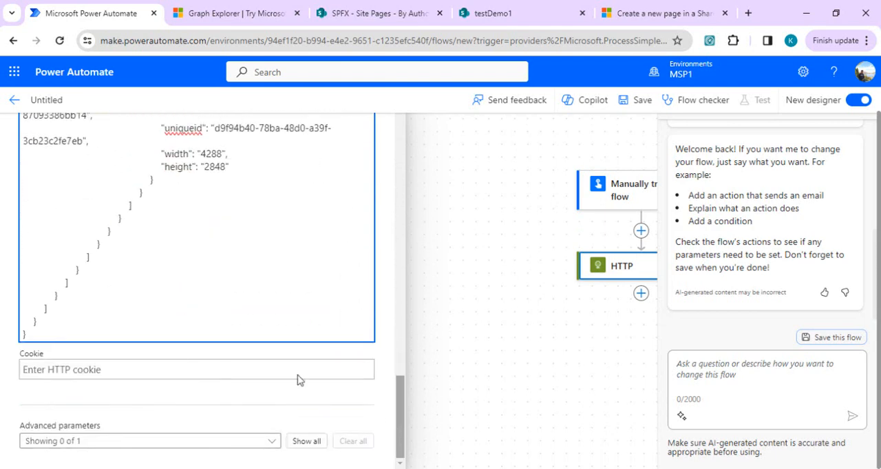
{"action": "left_click", "coordinate": [224, 441]}
{"action": "left_click", "coordinate": [65, 426]}
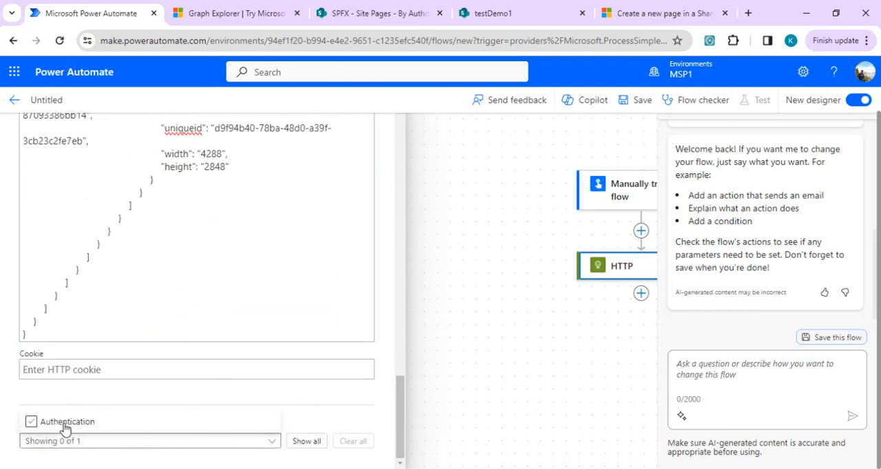
{"action": "left_click", "coordinate": [394, 408]}
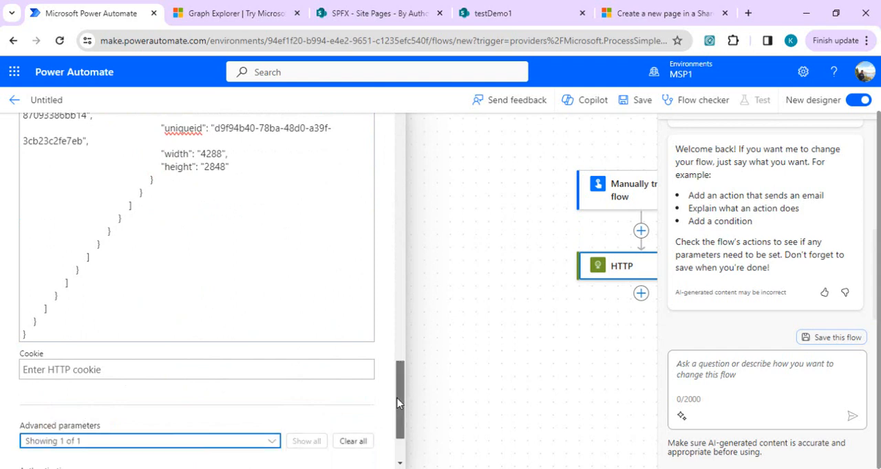
{"action": "left_click_drag", "start_coordinate": [398, 402], "coordinate": [399, 455]}
{"action": "left_click", "coordinate": [309, 418]}
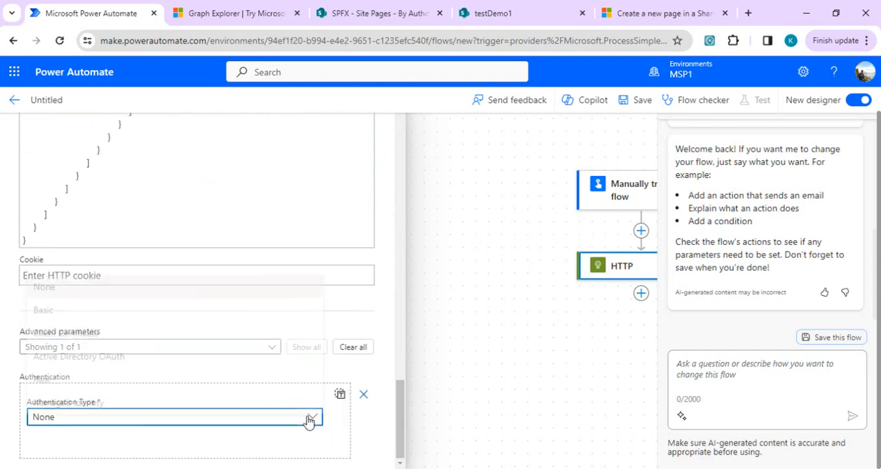
{"action": "left_click", "coordinate": [99, 351]}
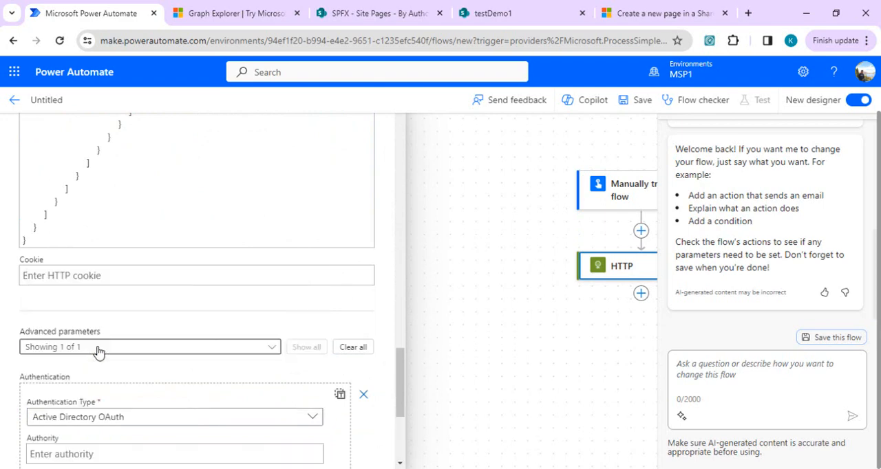
{"action": "left_click_drag", "start_coordinate": [396, 376], "coordinate": [399, 413]}
- Load portal.office.com from the documentation page, open the Microsoft 365 admin center, and show its full navigation down to the admin centers
{"action": "left_click", "coordinate": [654, 13]}
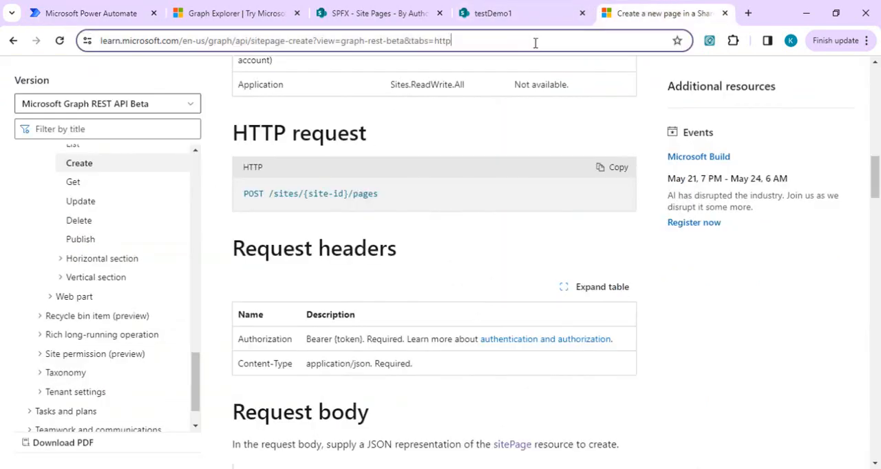
{"action": "left_click", "coordinate": [535, 42]}
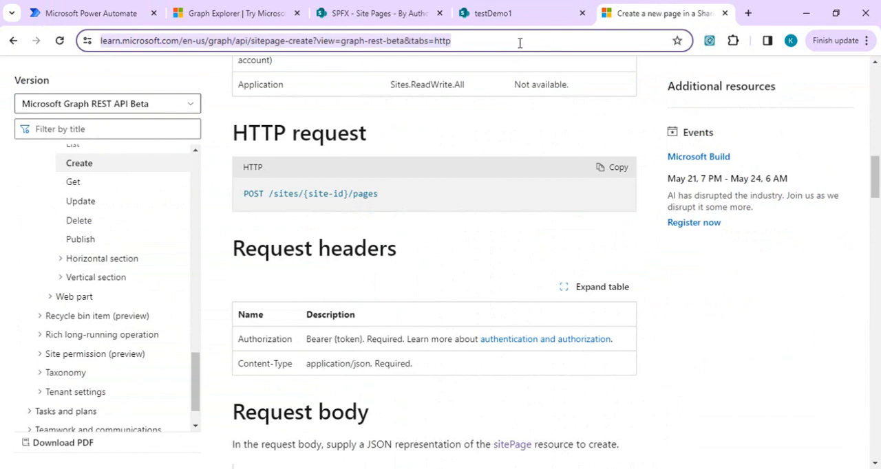
{"action": "type", "text": "portal.office.com"}
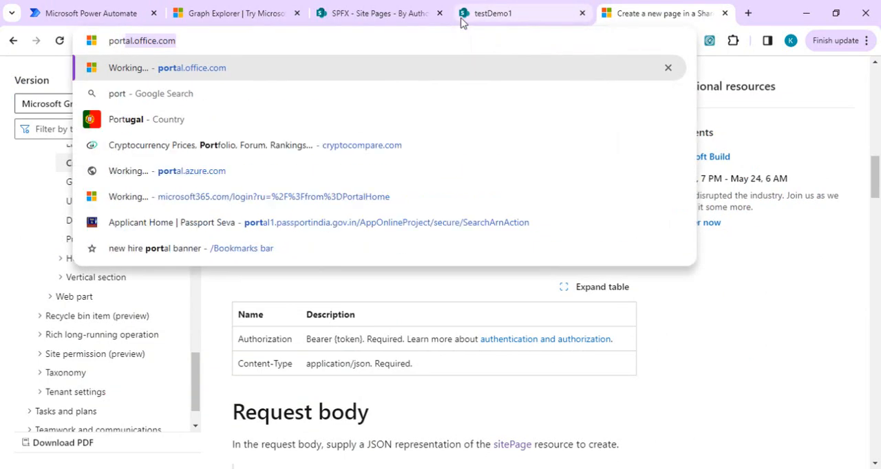
{"action": "key", "text": "Return"}
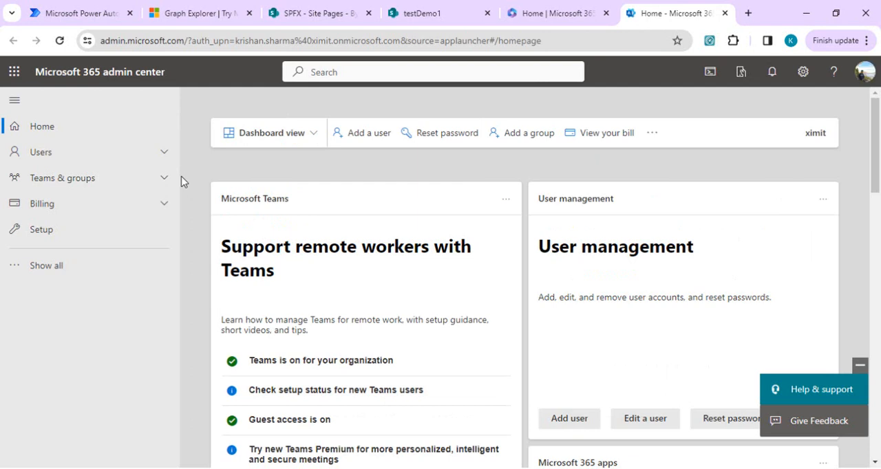
{"action": "left_click", "coordinate": [85, 266]}
{"action": "left_click_drag", "start_coordinate": [181, 254], "coordinate": [190, 393]}
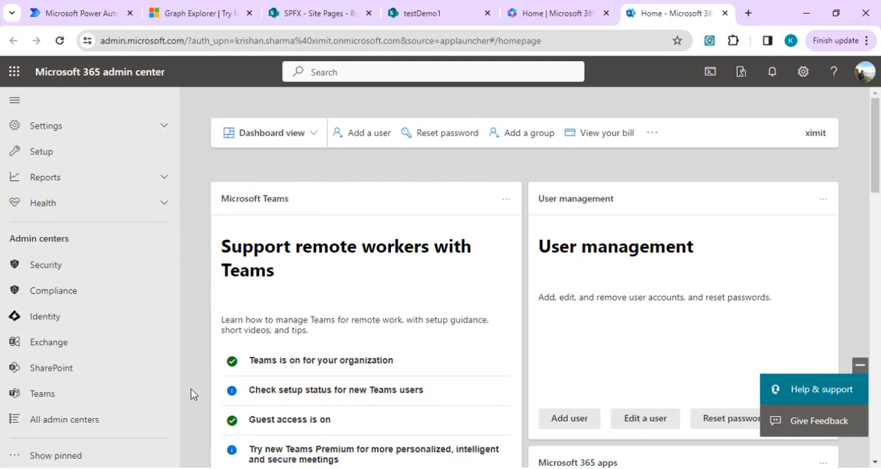
- Open the Microsoft Entra admin center from the list of all admin centers and open the O365_MSGraph_APP registration among the owned applications
{"action": "left_click", "coordinate": [69, 419]}
{"action": "left_click", "coordinate": [297, 346]}
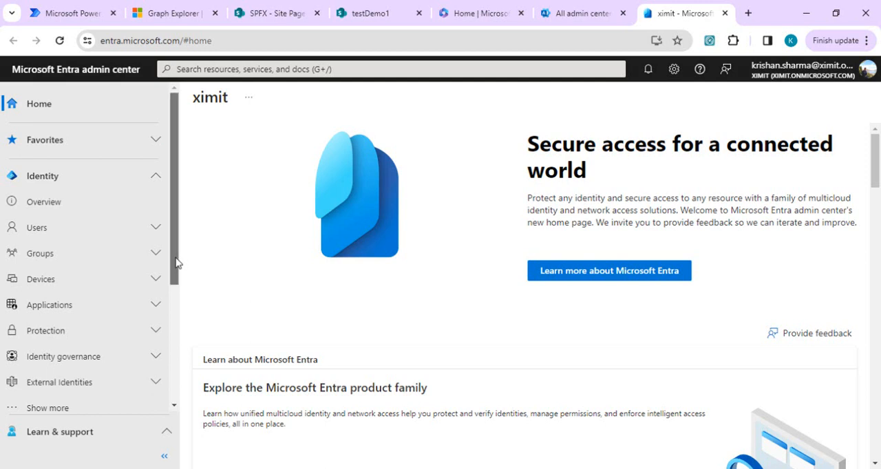
{"action": "left_click_drag", "start_coordinate": [175, 262], "coordinate": [176, 273]}
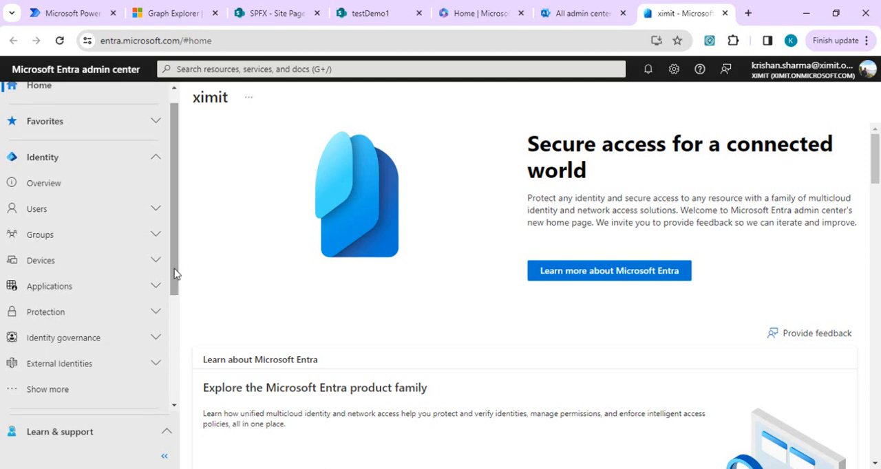
{"action": "left_click", "coordinate": [104, 286]}
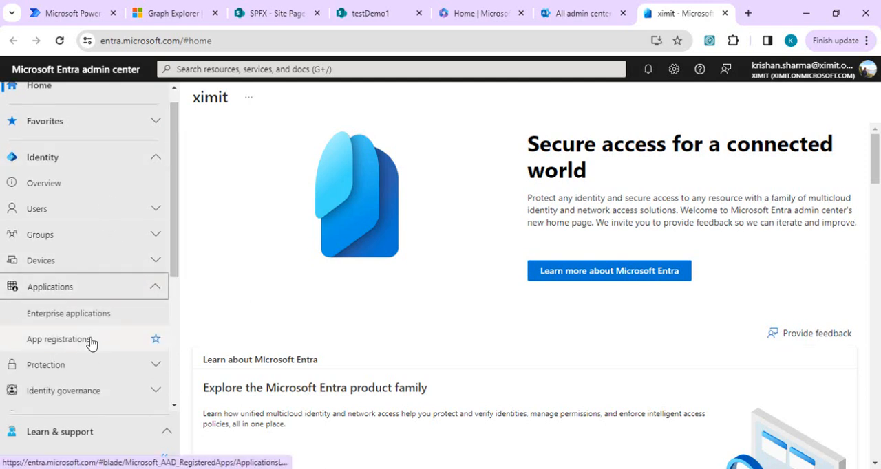
{"action": "left_click", "coordinate": [91, 341]}
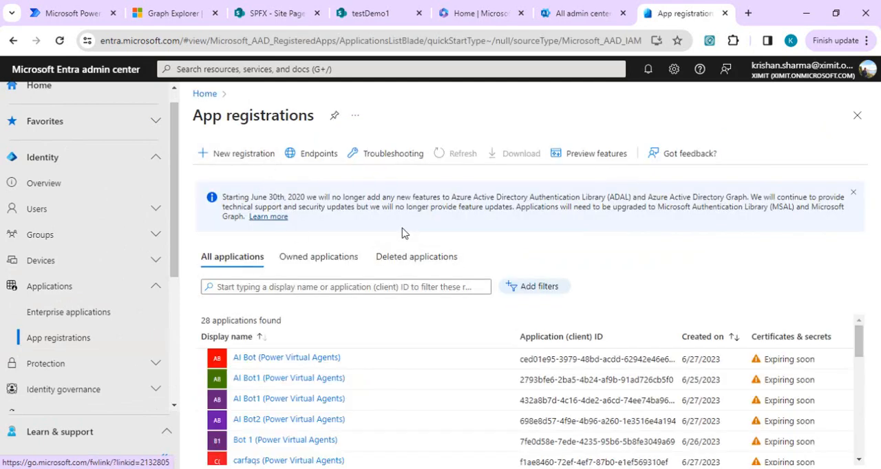
{"action": "left_click", "coordinate": [318, 257]}
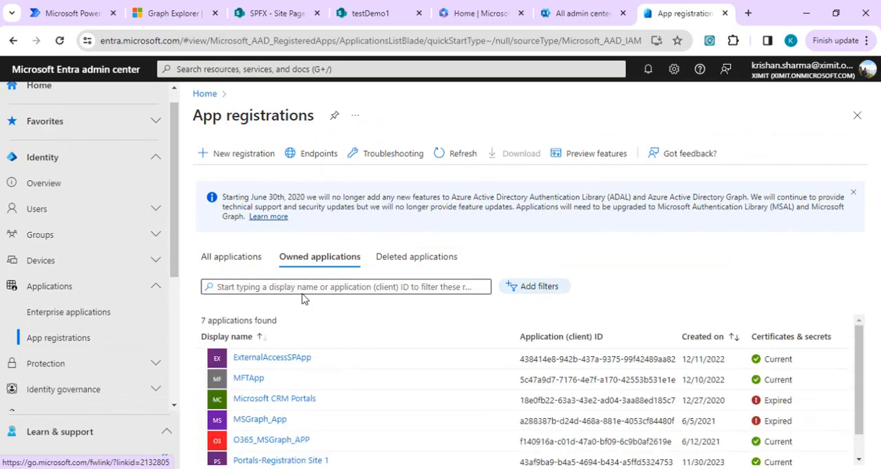
{"action": "left_click", "coordinate": [277, 441]}
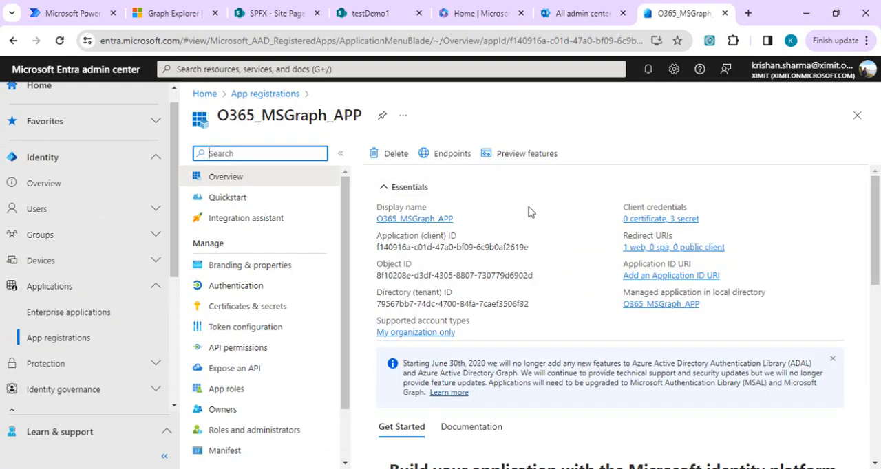
- Review the configured API permissions of O365_MSGraph_APP, including the Microsoft Graph Sites permissions at the end of the list
{"action": "left_click", "coordinate": [252, 352]}
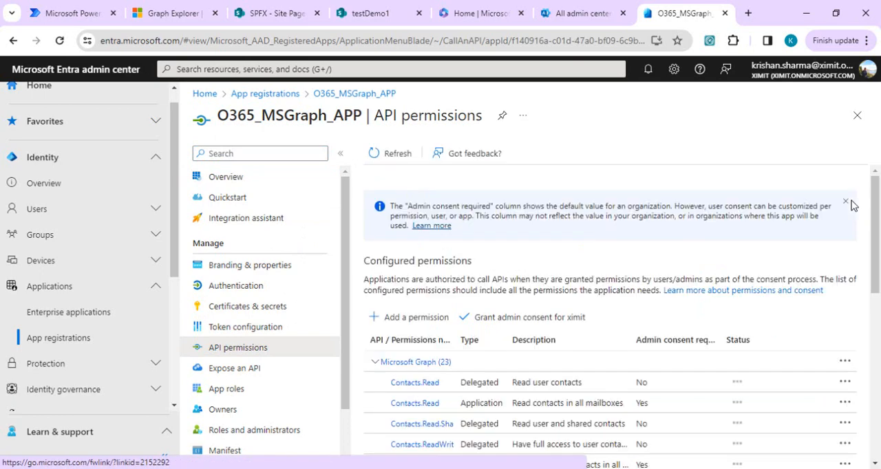
{"action": "left_click_drag", "start_coordinate": [876, 216], "coordinate": [878, 385]}
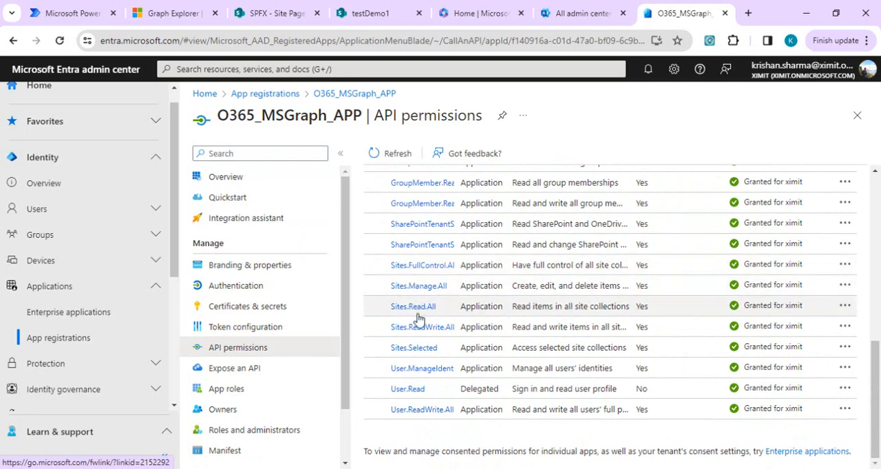
{"action": "left_click_drag", "start_coordinate": [879, 393], "coordinate": [878, 215]}
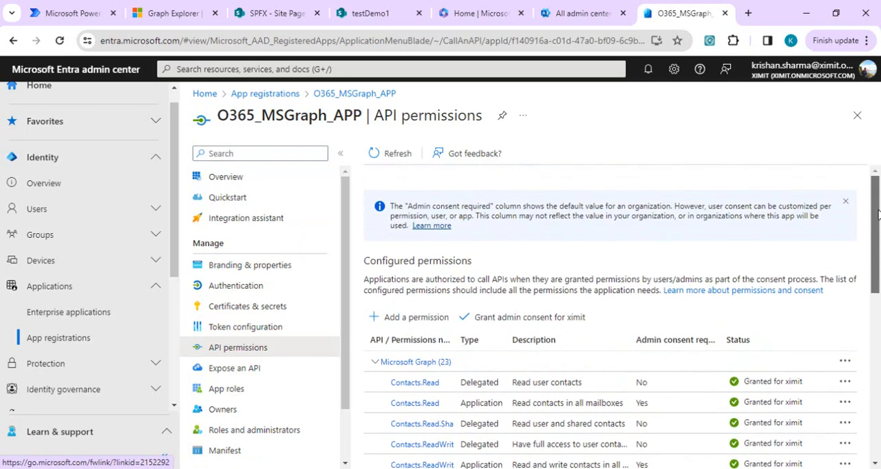
- Check the client secrets of O365_MSGraph_APP and return to the app's overview with its client and tenant IDs
{"action": "left_click", "coordinate": [241, 313]}
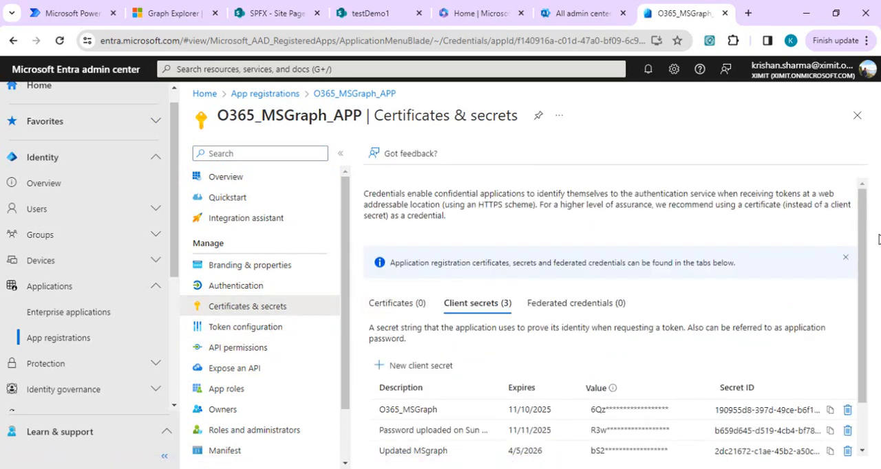
{"action": "left_click_drag", "start_coordinate": [864, 277], "coordinate": [865, 320]}
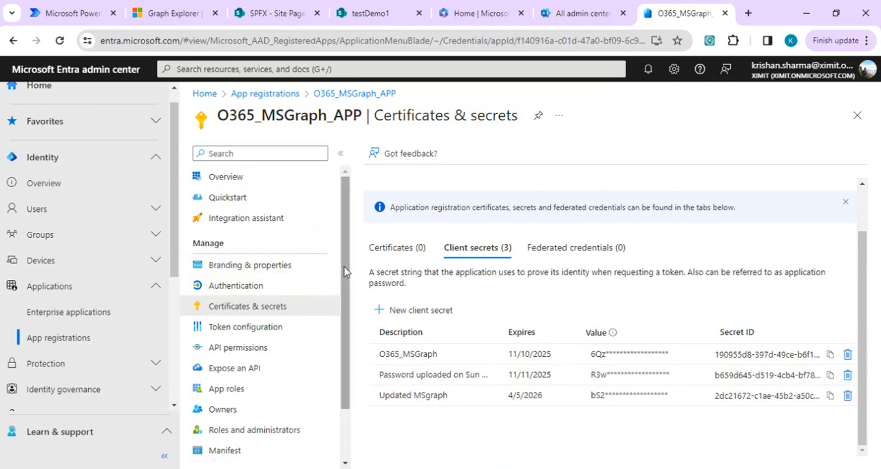
{"action": "left_click", "coordinate": [250, 184]}
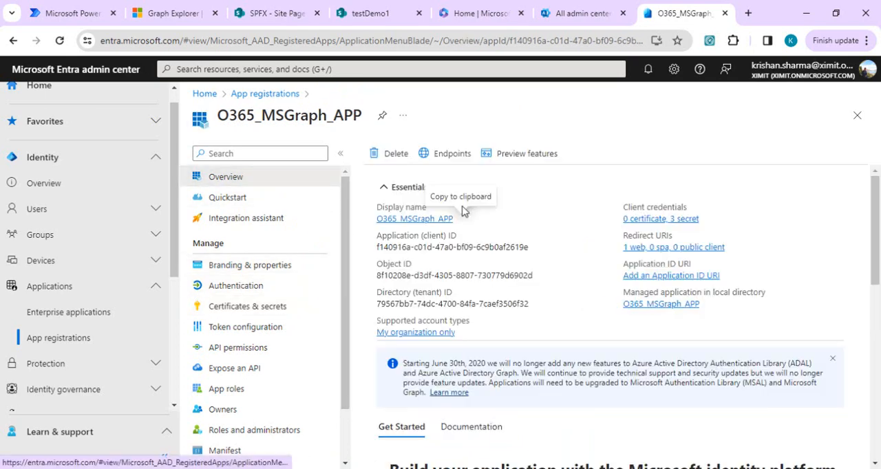
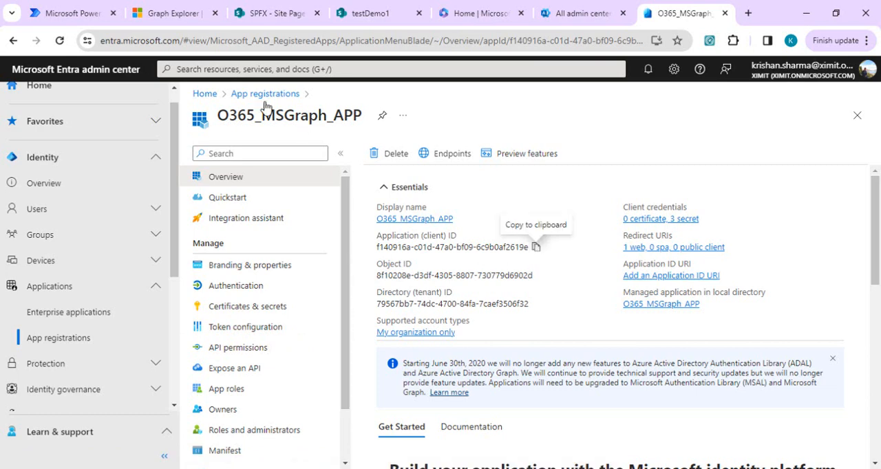
- Compare the Tenant value in the HTTP action's authentication with the tenant ID on the Entra tenant overview
{"action": "left_click", "coordinate": [56, 9]}
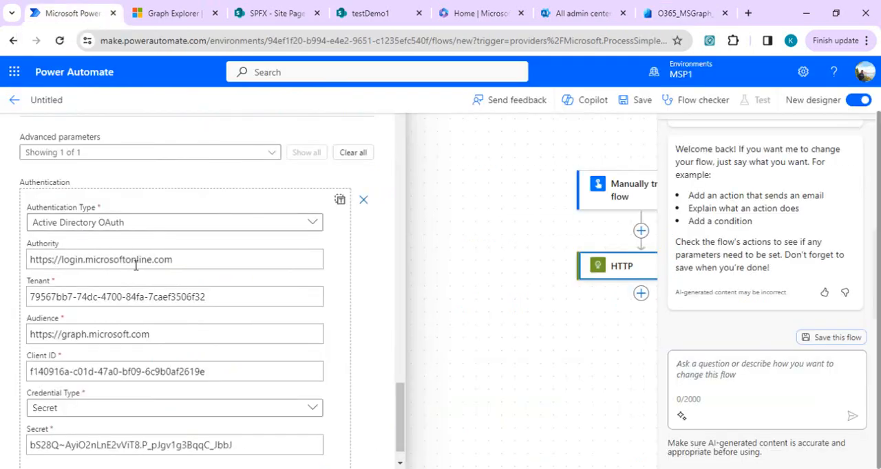
{"action": "left_click", "coordinate": [45, 297]}
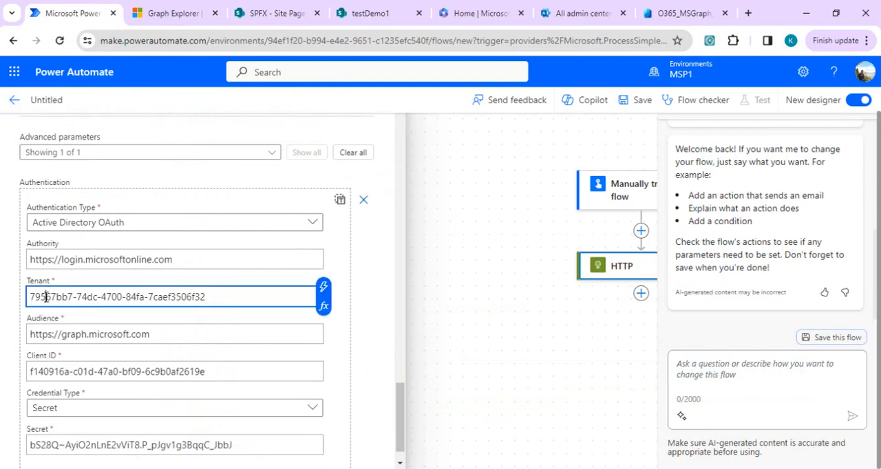
{"action": "left_click", "coordinate": [484, 7]}
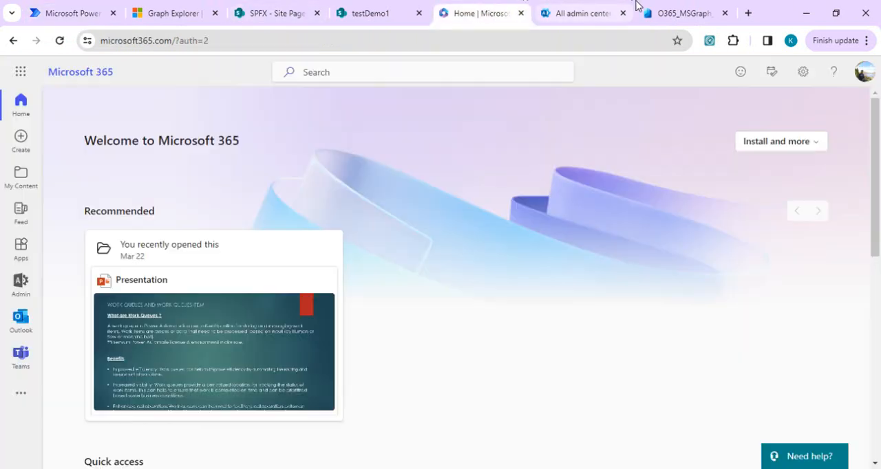
{"action": "left_click", "coordinate": [661, 12]}
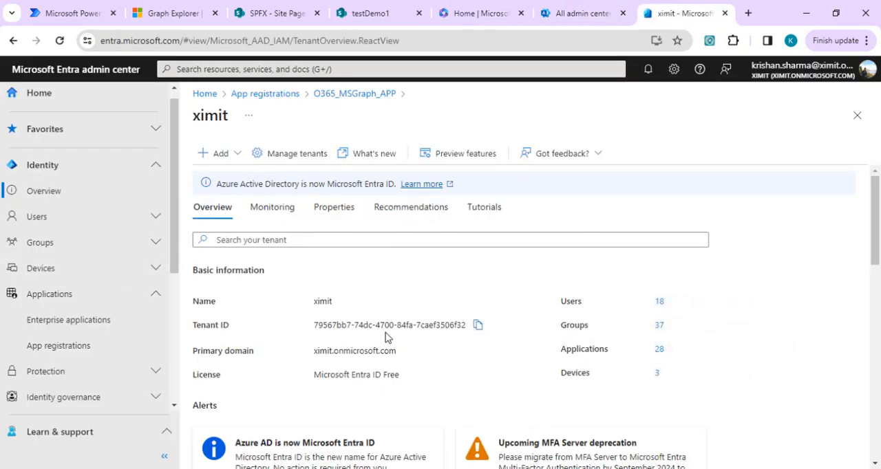
- Save the Power Automate flow that creates the testDemo2 page and run a manual test of it
{"action": "left_click", "coordinate": [68, 8]}
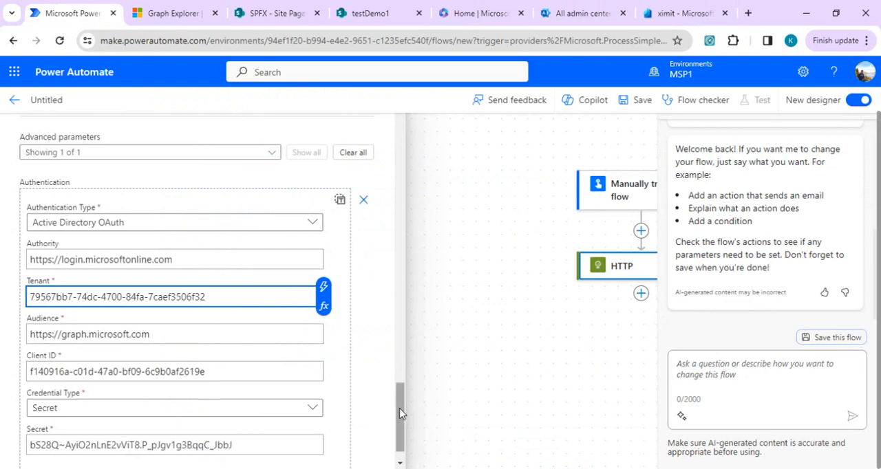
{"action": "left_click_drag", "start_coordinate": [400, 413], "coordinate": [402, 130]}
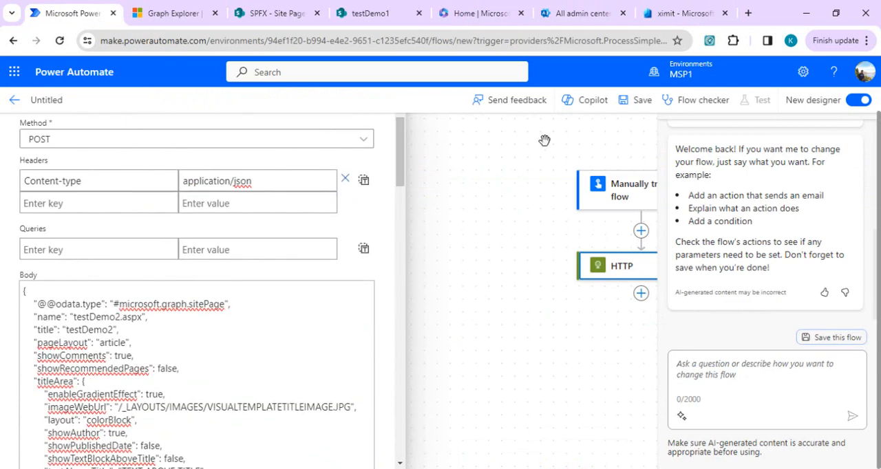
{"action": "left_click", "coordinate": [640, 100]}
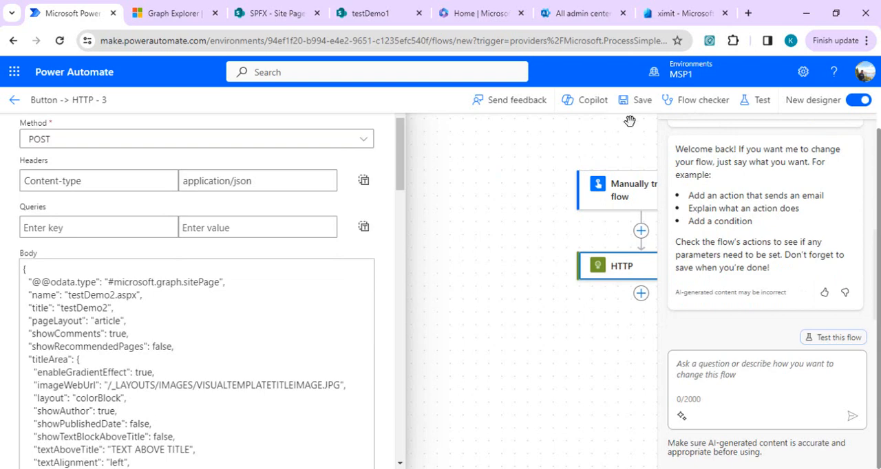
{"action": "left_click", "coordinate": [748, 109]}
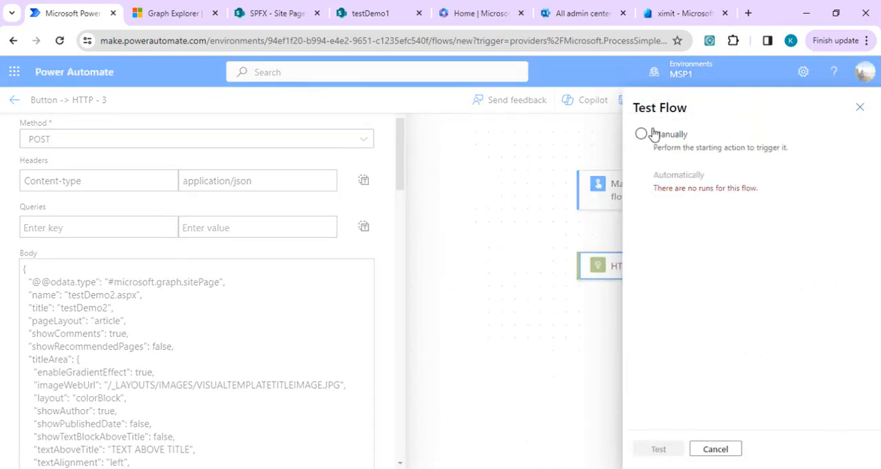
{"action": "left_click", "coordinate": [640, 133]}
{"action": "left_click", "coordinate": [662, 450]}
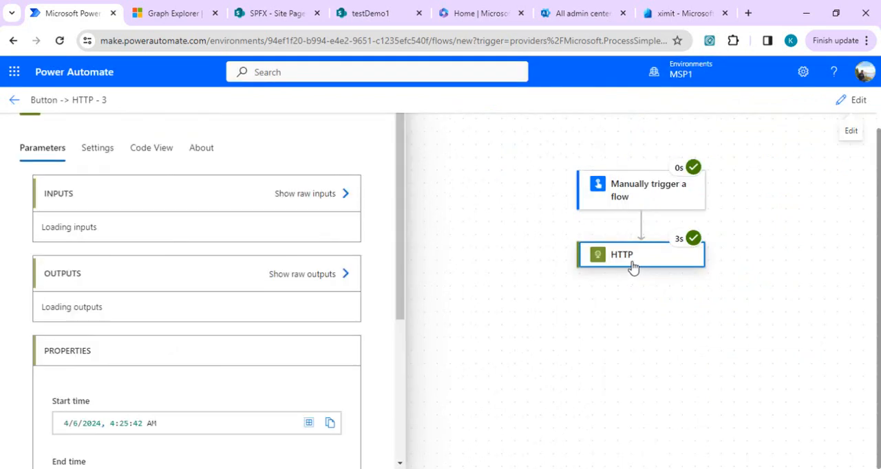
- Reload the SPFX site's Site Pages library and filter Modified By to SharePoint App
{"action": "left_click", "coordinate": [282, 7]}
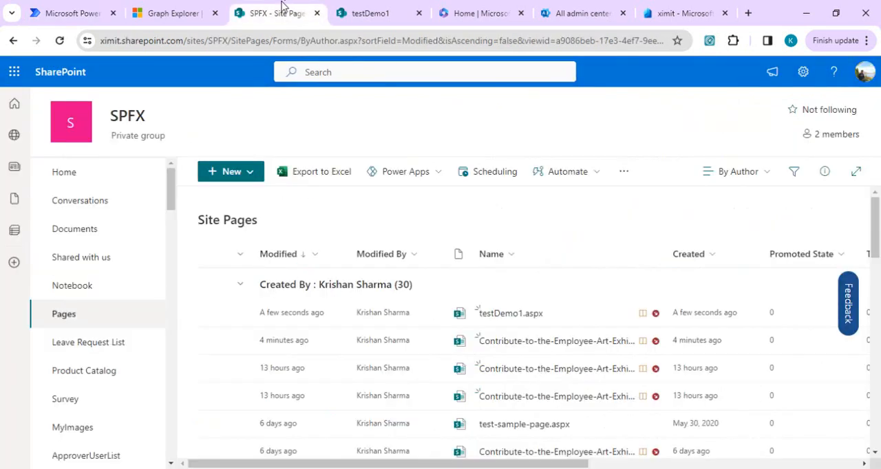
{"action": "left_click", "coordinate": [303, 41]}
{"action": "key", "text": "Return"}
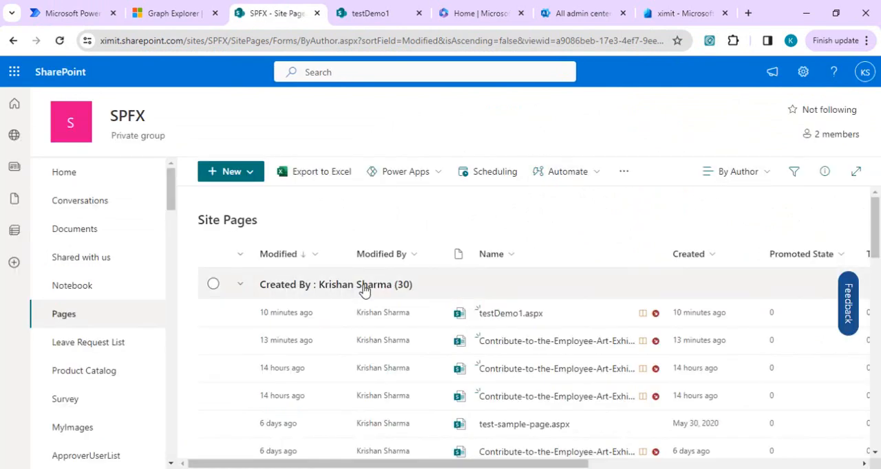
{"action": "left_click", "coordinate": [426, 254]}
{"action": "left_click", "coordinate": [413, 329]}
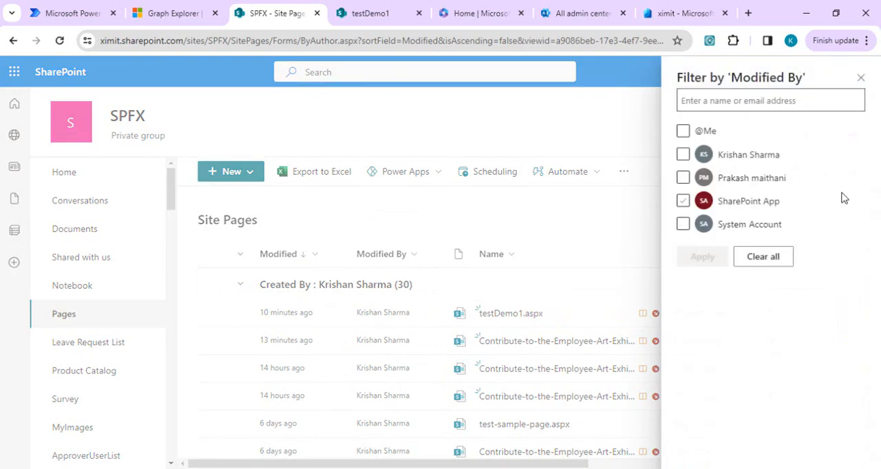
{"action": "left_click", "coordinate": [683, 202]}
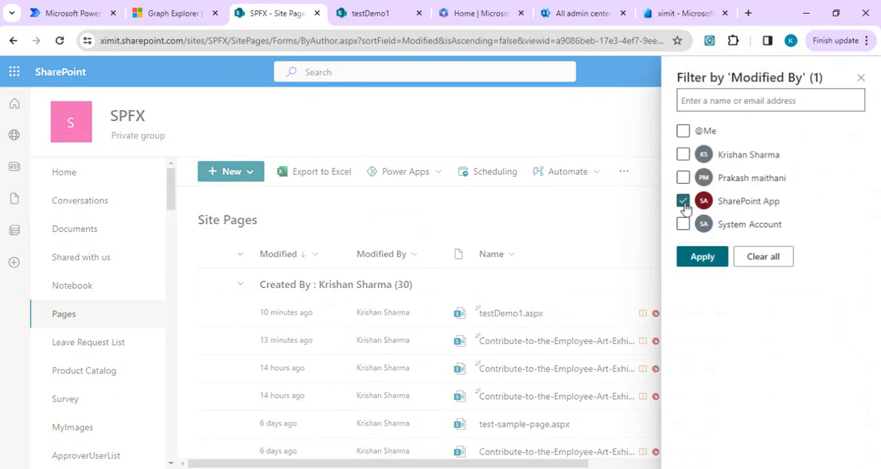
{"action": "left_click", "coordinate": [701, 257]}
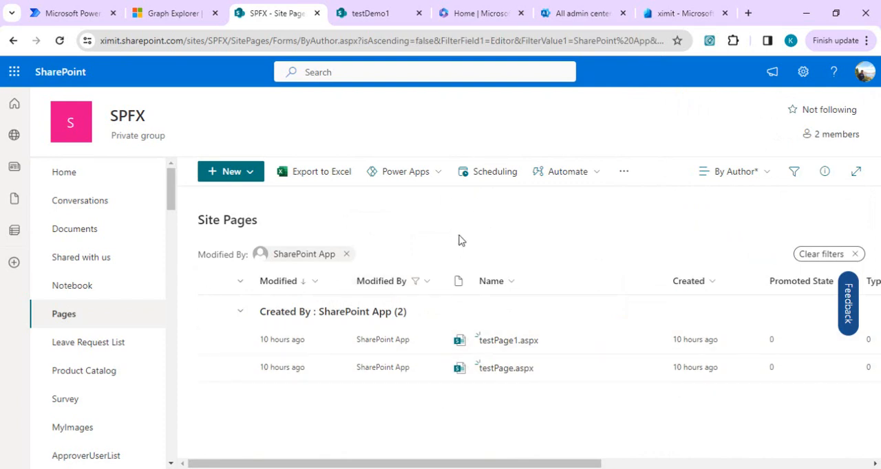
- Return the Power Automate flow to editing, copy its HTTP action, and paste the copy directly after it
{"action": "left_click", "coordinate": [78, 8]}
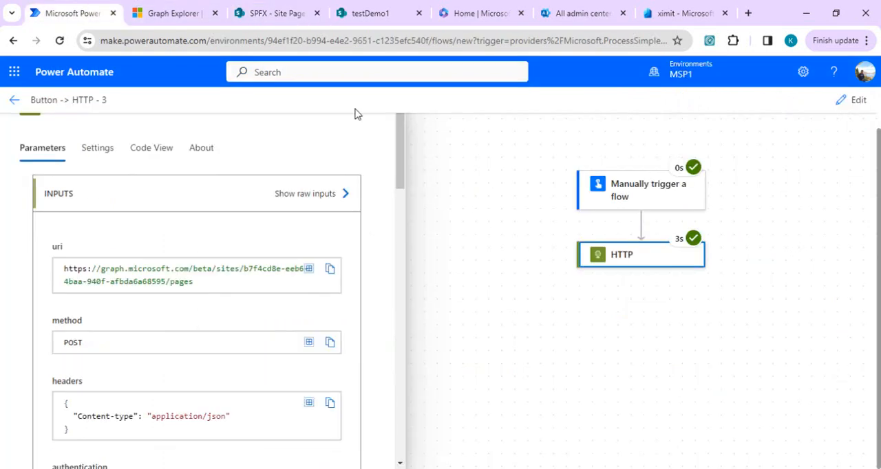
{"action": "left_click", "coordinate": [824, 122]}
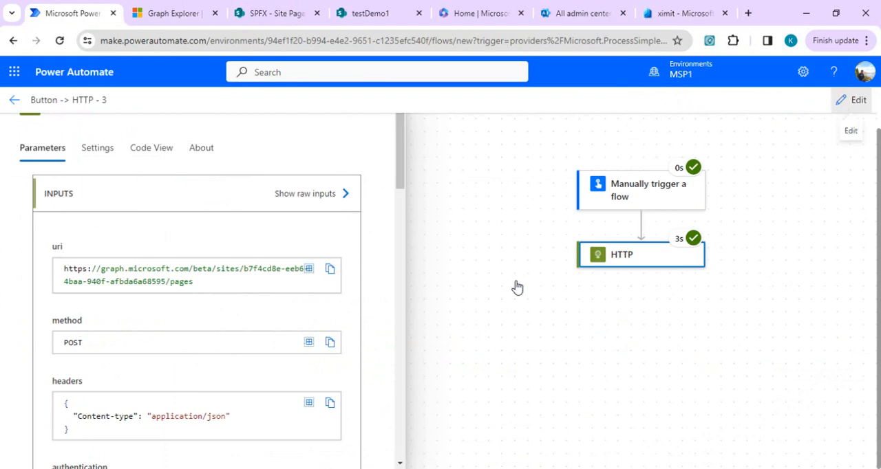
{"action": "left_click", "coordinate": [475, 213]}
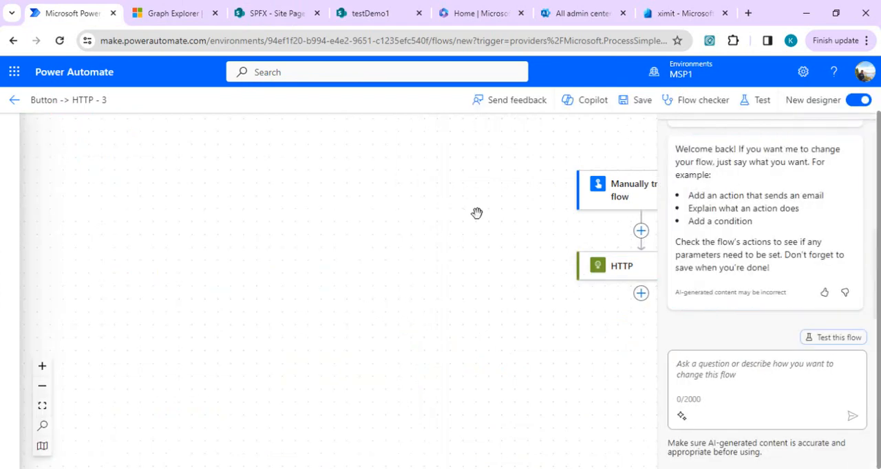
{"action": "scroll", "coordinate": [590, 267], "scroll_direction": "up", "scroll_amount": 5}
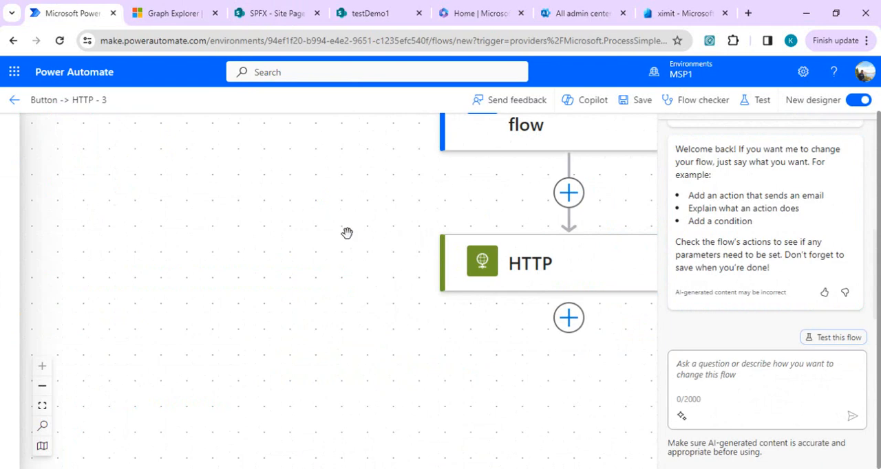
{"action": "left_click", "coordinate": [42, 386]}
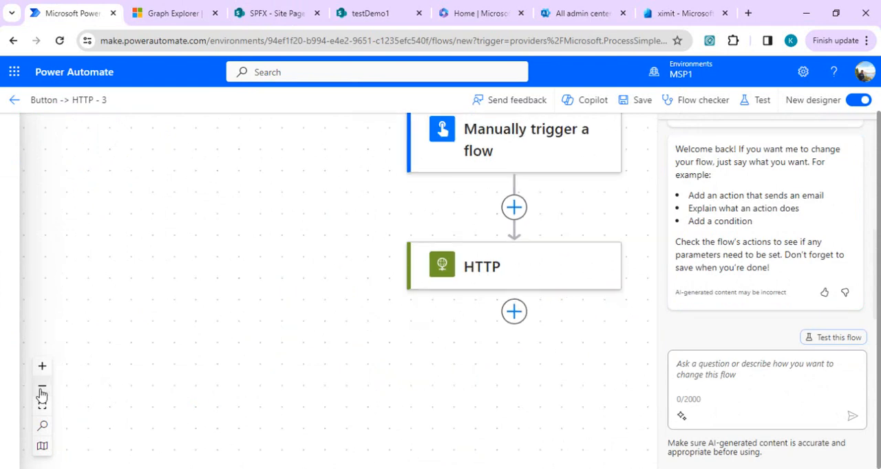
{"action": "left_click", "coordinate": [42, 386]}
{"action": "right_click", "coordinate": [551, 281]}
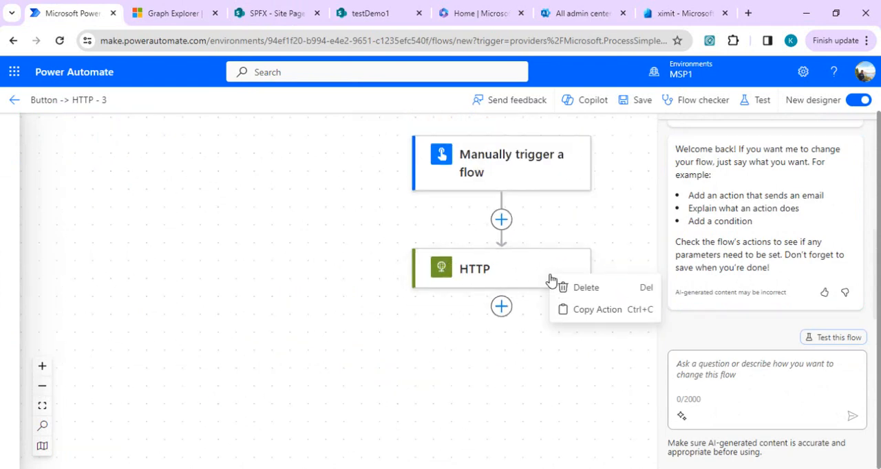
{"action": "left_click", "coordinate": [590, 313]}
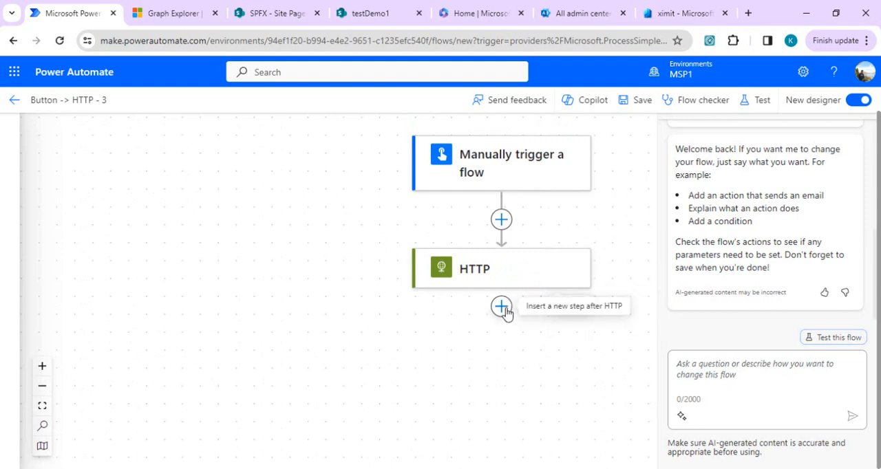
{"action": "left_click", "coordinate": [503, 311]}
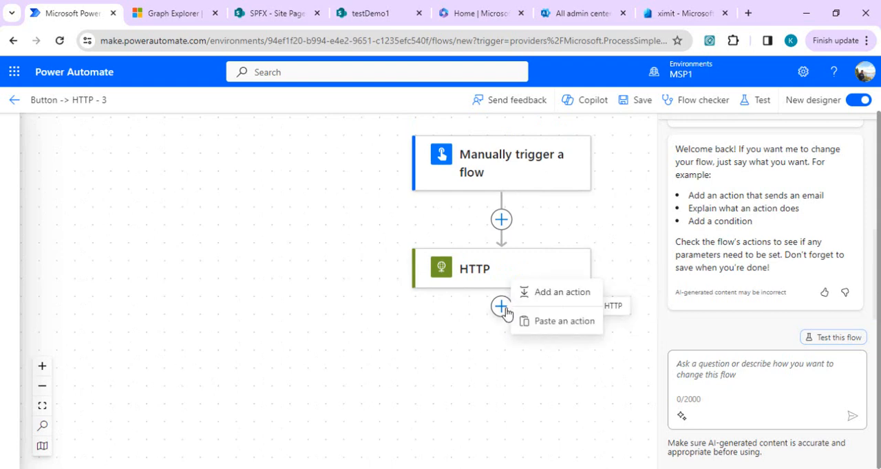
{"action": "left_click", "coordinate": [558, 321]}
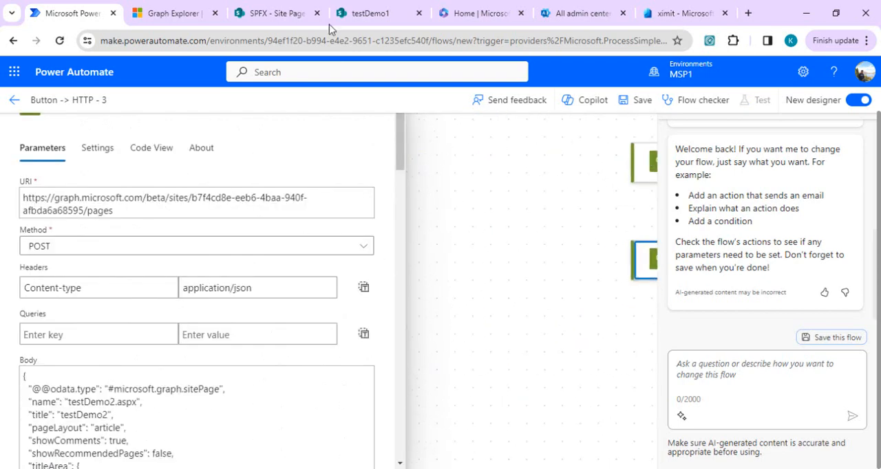
- Search Graph Explorer's sample queries for "sharepoint" and load "publish a SharePoint page" from SharePoint Pages (beta)
{"action": "left_click", "coordinate": [162, 13]}
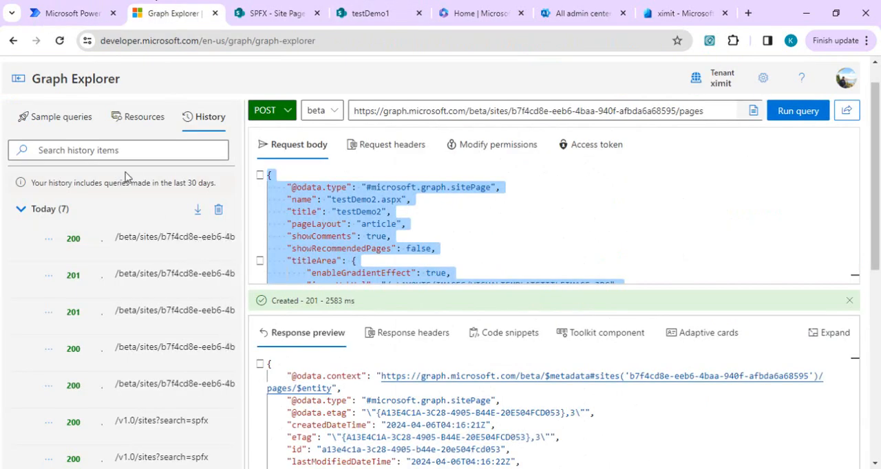
{"action": "left_click", "coordinate": [63, 118]}
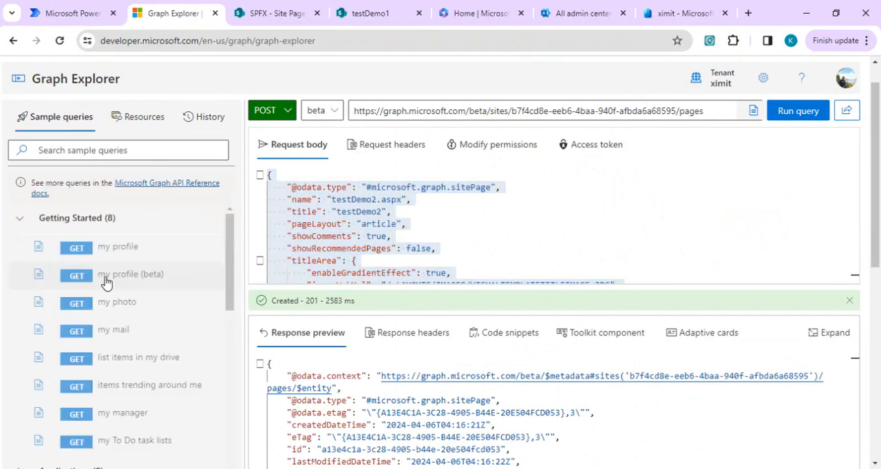
{"action": "left_click", "coordinate": [179, 157]}
{"action": "type", "text": "sharepoint"}
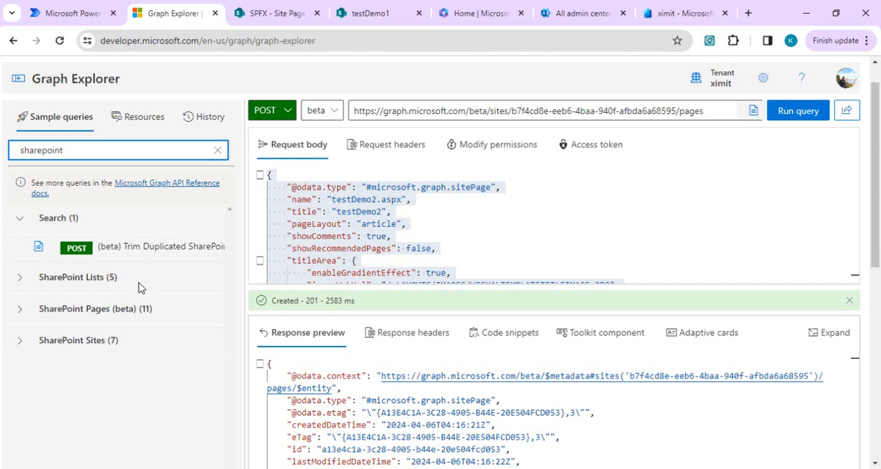
{"action": "left_click", "coordinate": [100, 313]}
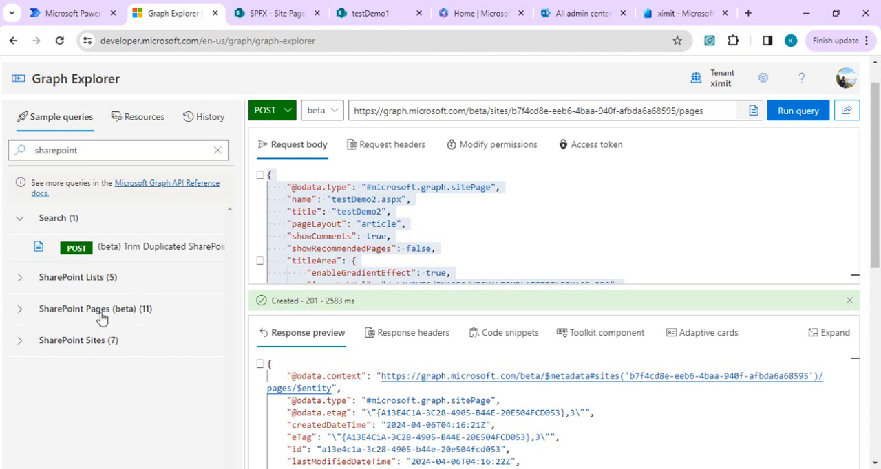
{"action": "left_click", "coordinate": [21, 311]}
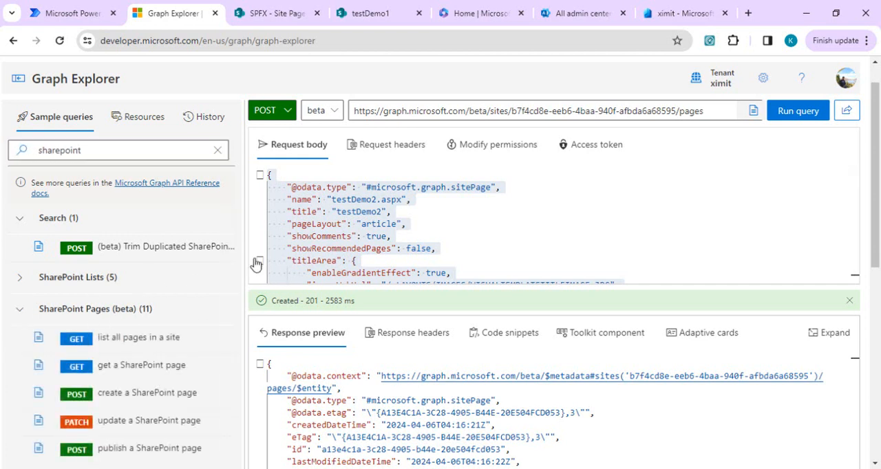
{"action": "scroll", "coordinate": [231, 312], "scroll_direction": "down", "scroll_amount": 2}
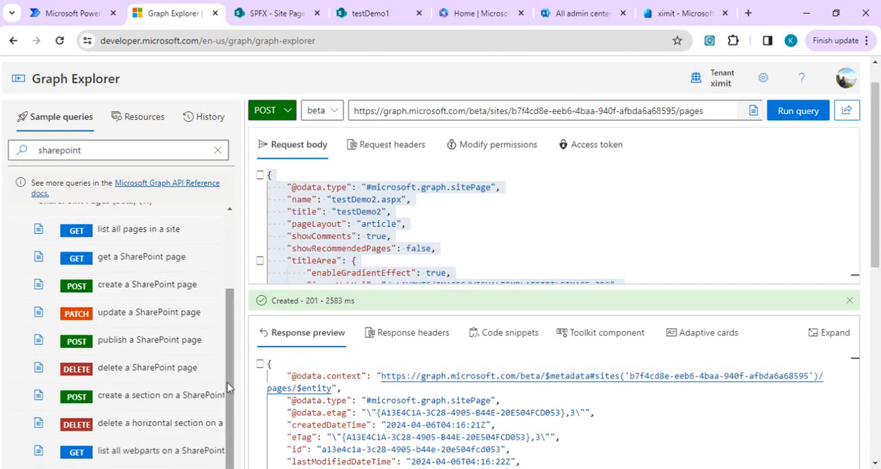
{"action": "left_click", "coordinate": [185, 339]}
- Copy the publish request's URL into the untitled Notepad note below the site ID and return to Graph Explorer
{"action": "left_click", "coordinate": [605, 111]}
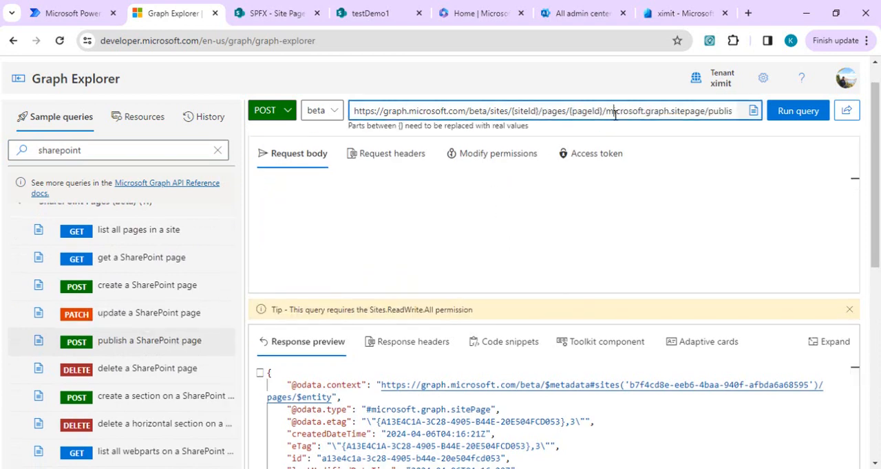
{"action": "triple_click", "coordinate": [604, 114]}
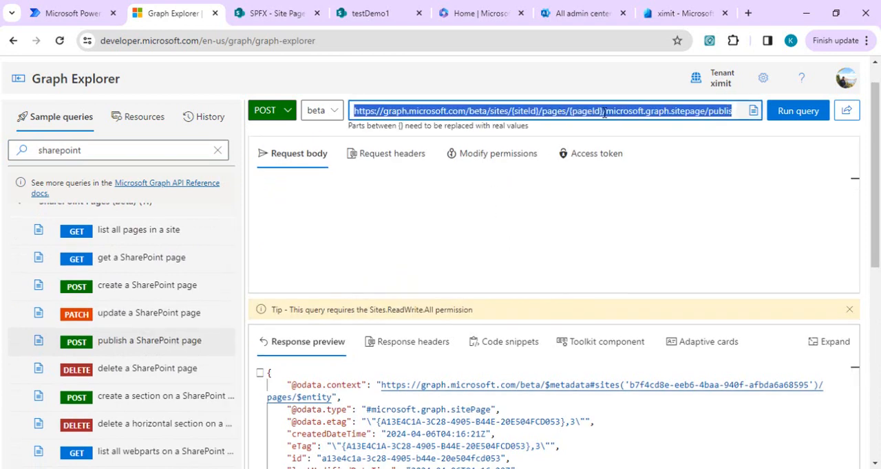
{"action": "mouse_move", "coordinate": [651, 448]}
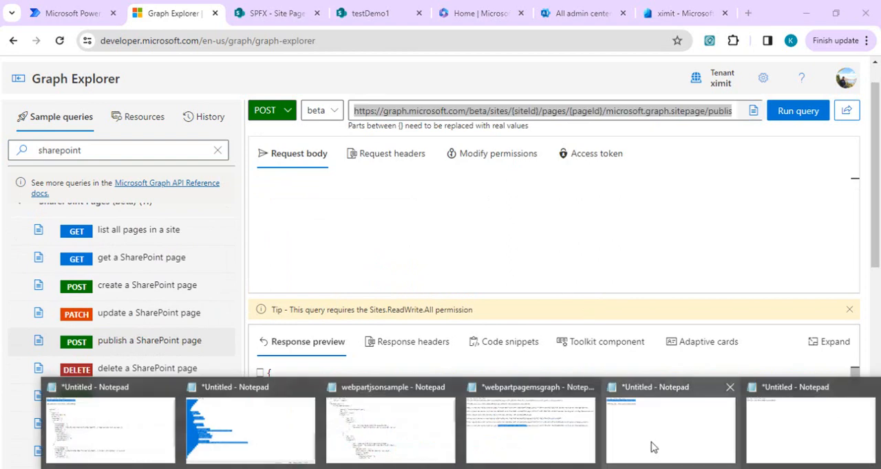
{"action": "left_click", "coordinate": [787, 432]}
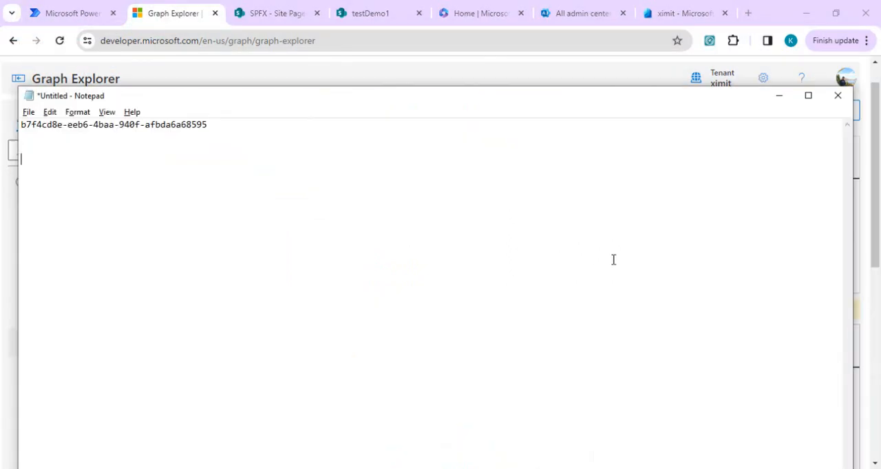
{"action": "key", "text": "ctrl+v"}
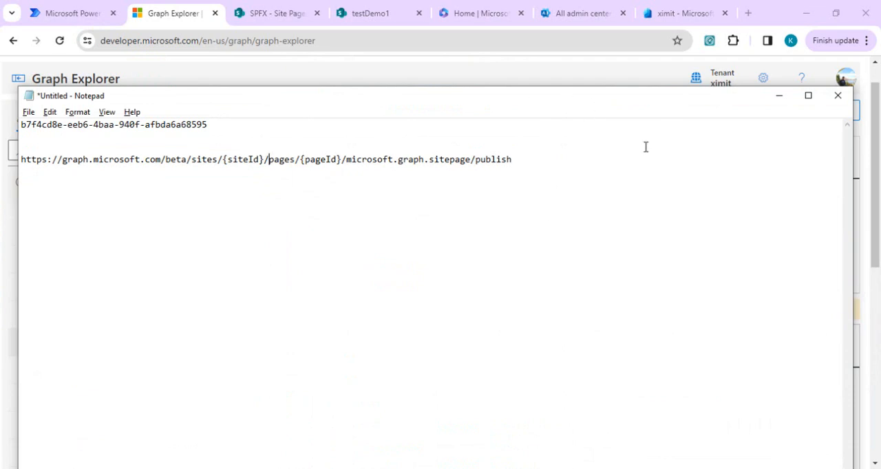
{"action": "left_click", "coordinate": [780, 97]}
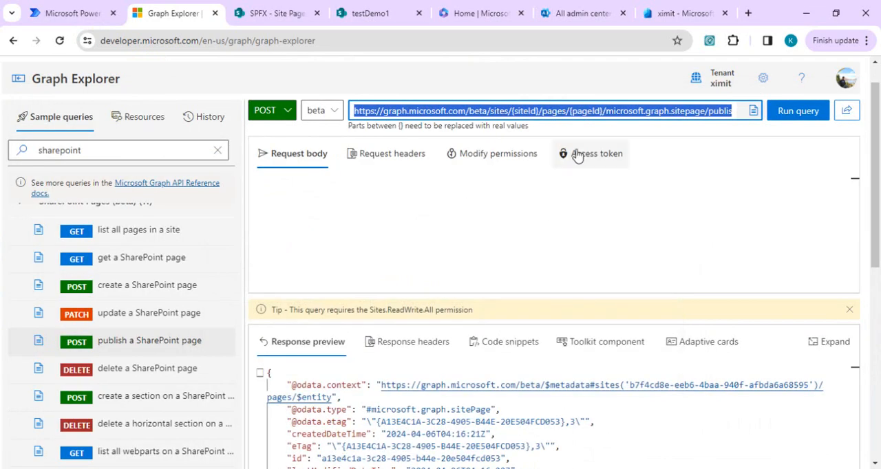
- Copy the site ID from the latest Graph Explorer history query and replace {siteId} with it in the Notepad publish URL
{"action": "left_click", "coordinate": [202, 117]}
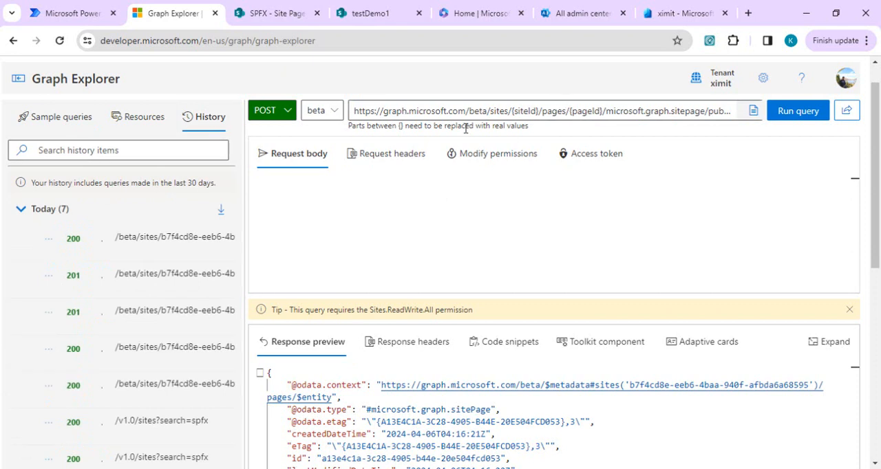
{"action": "left_click", "coordinate": [165, 238]}
{"action": "left_click", "coordinate": [519, 114]}
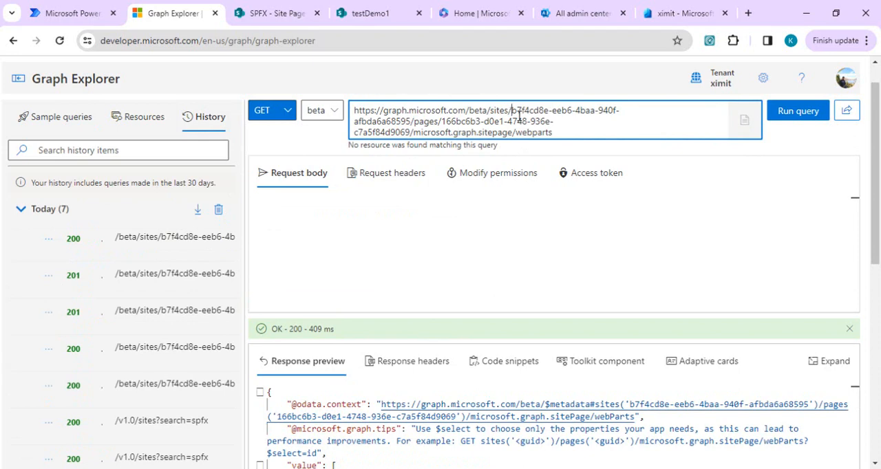
{"action": "double_click", "coordinate": [518, 117]}
{"action": "key", "text": "alt+Tab"}
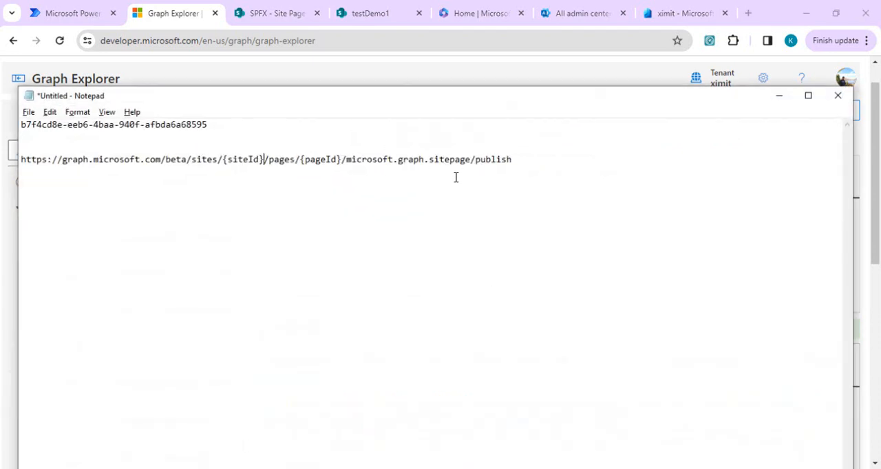
{"action": "key", "text": "shift+Left"}
{"action": "key", "text": "shift+Left"}
{"action": "key", "text": "shift+Left"}
{"action": "key", "text": "shift+Left"}
{"action": "key", "text": "shift+Left"}
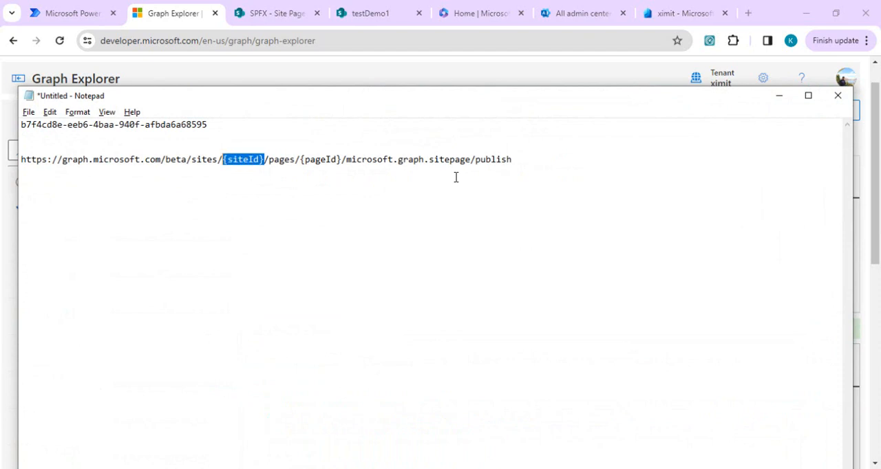
{"action": "key", "text": "ctrl+v"}
- Switch to Power Automate, save the flow, and open its Apr 6, 08:25 AM run from the run history
{"action": "left_click", "coordinate": [52, 4]}
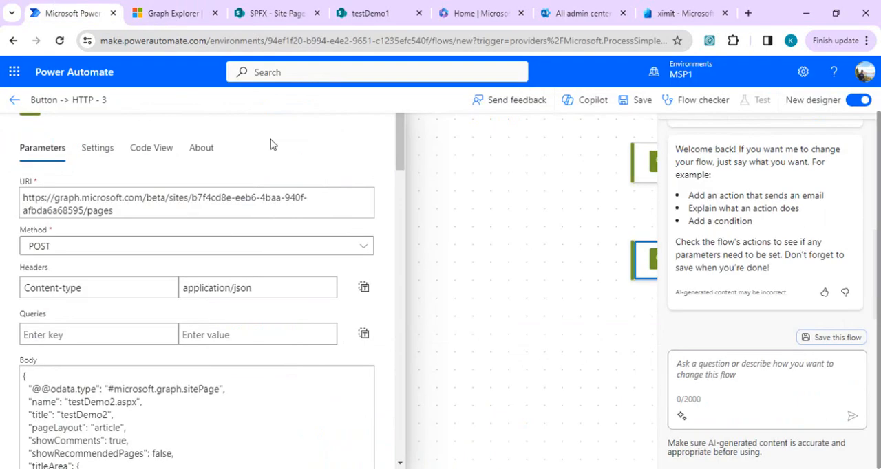
{"action": "left_click", "coordinate": [635, 101]}
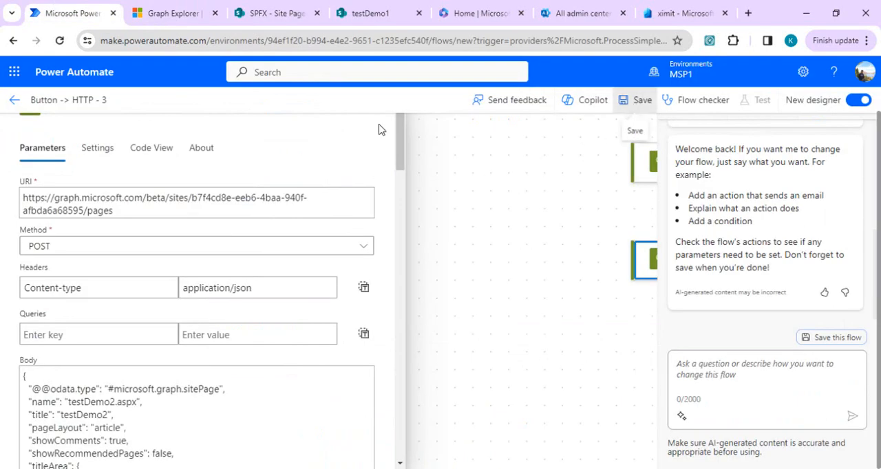
{"action": "left_click", "coordinate": [15, 101]}
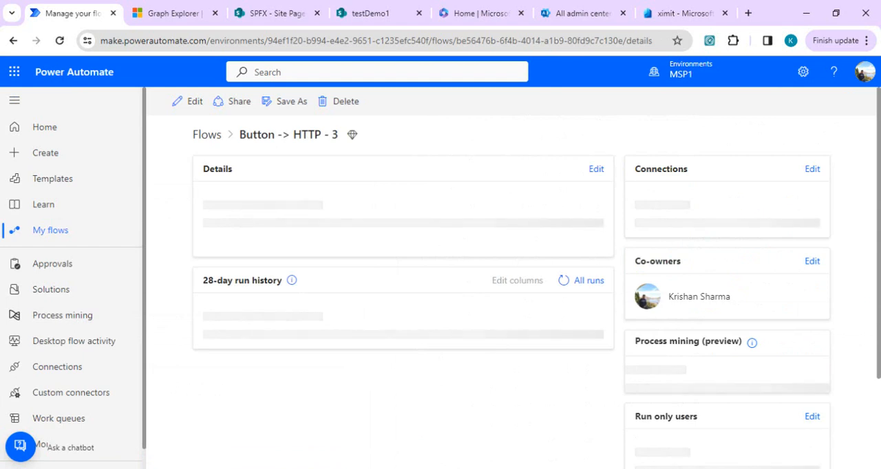
{"action": "scroll", "coordinate": [868, 278], "scroll_direction": "down", "scroll_amount": 2}
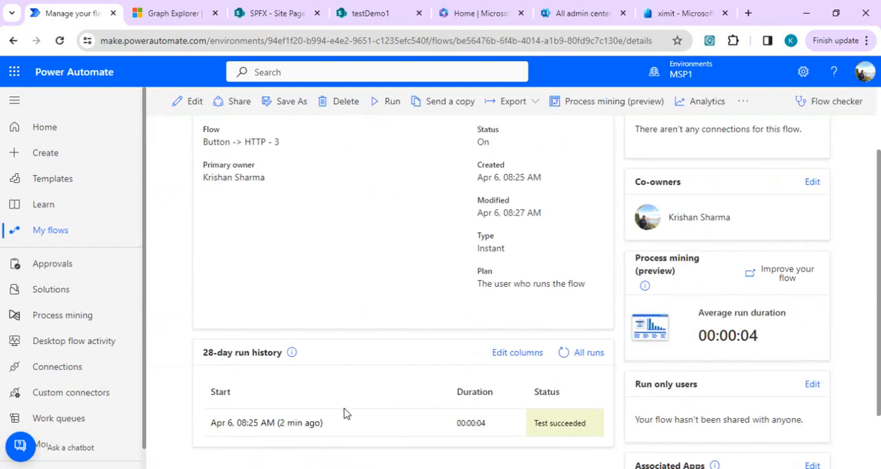
{"action": "left_click", "coordinate": [299, 408]}
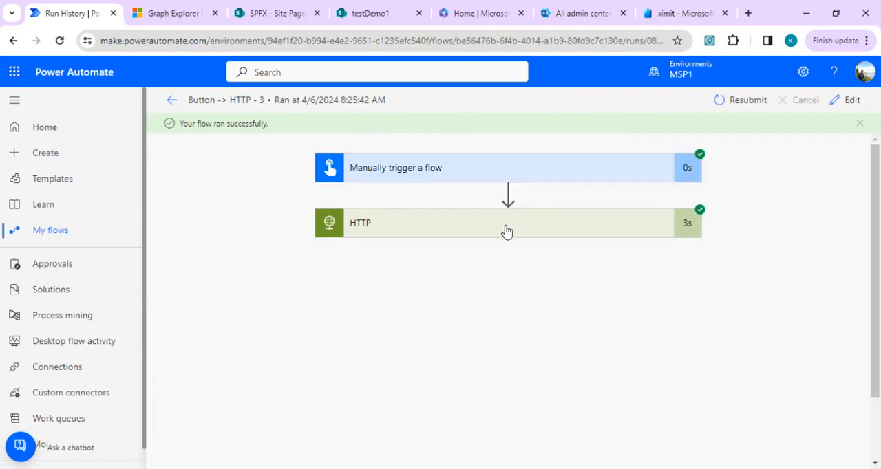
- Expand the run's HTTP action and examine its request method, URI, headers and JSON body
{"action": "left_click", "coordinate": [506, 229]}
{"action": "left_click_drag", "start_coordinate": [877, 174], "coordinate": [877, 212]}
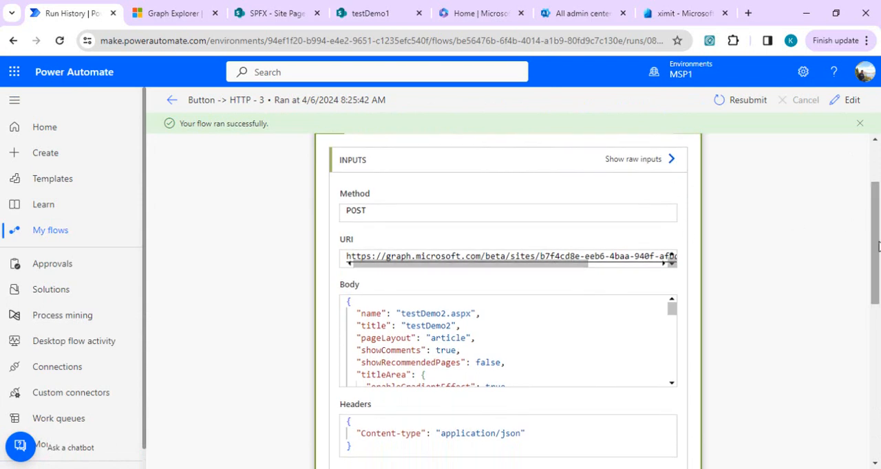
{"action": "mouse_move", "coordinate": [876, 247]}
{"action": "left_mouse_down"}
{"action": "mouse_move", "coordinate": [868, 338]}
{"action": "mouse_move", "coordinate": [866, 256]}
{"action": "left_mouse_up"}
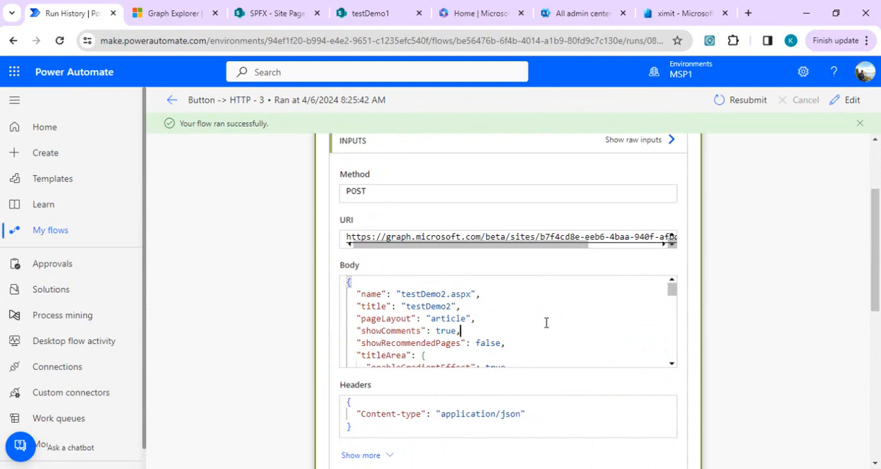
{"action": "key", "text": "Down"}
{"action": "key", "text": "Down"}
{"action": "key", "text": "Down"}
{"action": "key", "text": "Down"}
{"action": "key", "text": "Down"}
{"action": "key", "text": "Down"}
{"action": "key", "text": "Down"}
{"action": "key", "text": "Down"}
{"action": "key", "text": "Down"}
{"action": "key", "text": "Down"}
{"action": "key", "text": "Down"}
{"action": "key", "text": "Up"}
{"action": "key", "text": "Down"}
{"action": "key", "text": "Down"}
{"action": "key", "text": "Down"}
{"action": "key", "text": "Down"}
{"action": "key", "text": "Down"}
{"action": "key", "text": "Down"}
{"action": "key", "text": "Down"}
{"action": "key", "text": "Down"}
{"action": "key", "text": "Down"}
{"action": "key", "text": "Down"}
{"action": "key", "text": "Down"}
{"action": "key", "text": "Down"}
{"action": "key", "text": "Down"}
{"action": "key", "text": "Down"}
{"action": "key", "text": "Down"}
{"action": "key", "text": "Down"}
{"action": "key", "text": "Down"}
{"action": "key", "text": "Down"}
{"action": "key", "text": "Down"}
{"action": "key", "text": "Down"}
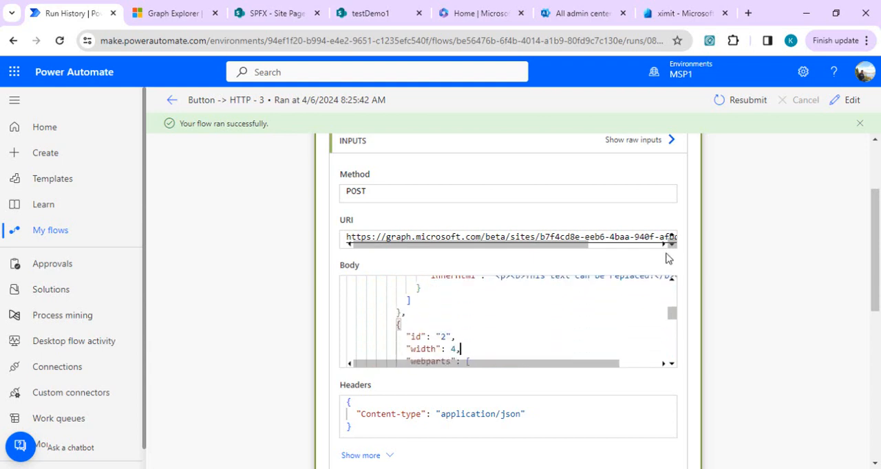
- Select the page's "id" value in the HTTP action's response body for copying
{"action": "left_click_drag", "start_coordinate": [876, 265], "coordinate": [865, 396]}
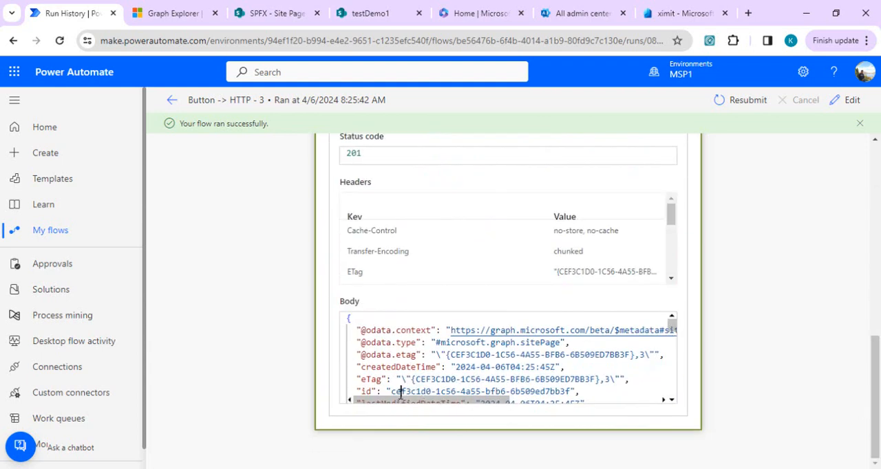
{"action": "left_click_drag", "start_coordinate": [400, 393], "coordinate": [400, 394]}
{"action": "key", "text": "Left"}
{"action": "key", "text": "shift+Right"}
{"action": "key", "text": "shift+Right"}
{"action": "key", "text": "shift+Right"}
{"action": "key", "text": "shift+Right"}
{"action": "key", "text": "shift+Right"}
{"action": "key", "text": "shift+Right"}
{"action": "key", "text": "shift+Right"}
{"action": "key", "text": "shift+Right"}
{"action": "key", "text": "shift+Right"}
{"action": "key", "text": "shift+Right"}
{"action": "key", "text": "shift+Right"}
{"action": "key", "text": "shift+Right"}
{"action": "key", "text": "shift+Right"}
{"action": "key", "text": "shift+Right"}
{"action": "key", "text": "shift+Right"}
{"action": "key", "text": "shift+Right"}
{"action": "key", "text": "shift+Right"}
{"action": "key", "text": "shift+Right"}
{"action": "key", "text": "shift+Right"}
{"action": "key", "text": "shift+Right"}
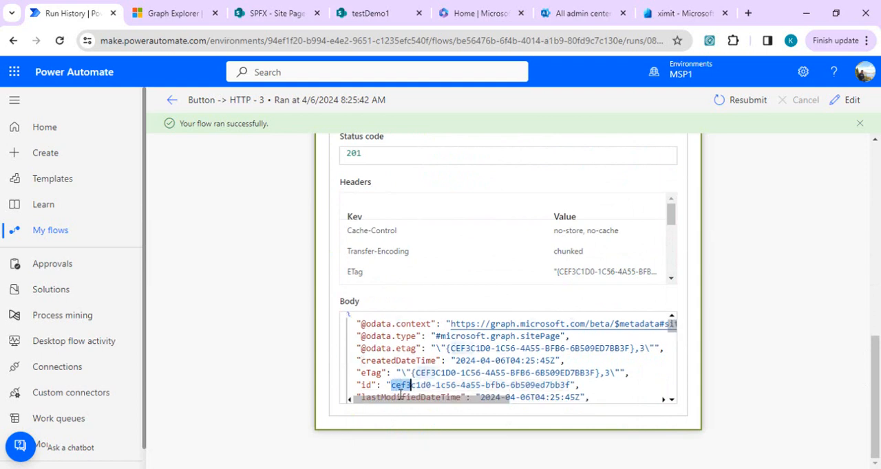
{"action": "key", "text": "shift+Right"}
{"action": "key", "text": "shift+Right"}
{"action": "key", "text": "ctrl+c"}
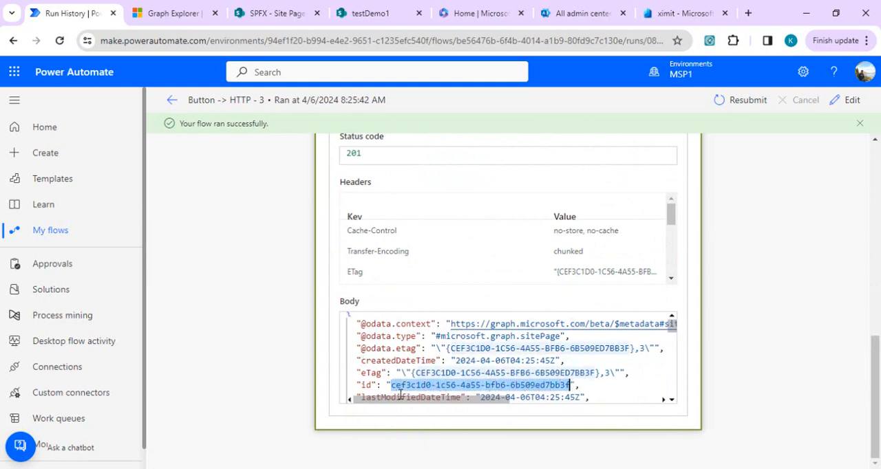
- Replace {pageId} in the Notepad publish URL with the copied page ID cef3c1d0-1c56-4a55-bfb6-6b509ed7bb3f
{"action": "left_click", "coordinate": [476, 468]}
{"action": "left_click", "coordinate": [799, 443]}
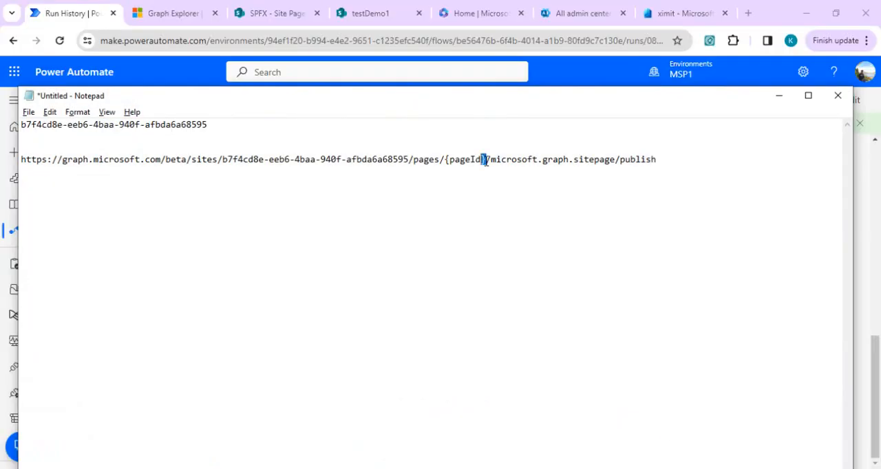
{"action": "key", "text": "shift+Left"}
{"action": "key", "text": "shift+Left"}
{"action": "key", "text": "shift+Left"}
{"action": "key", "text": "shift+Left"}
{"action": "key", "text": "shift+Left"}
{"action": "key", "text": "shift+Left"}
{"action": "key", "text": "ctrl+v"}
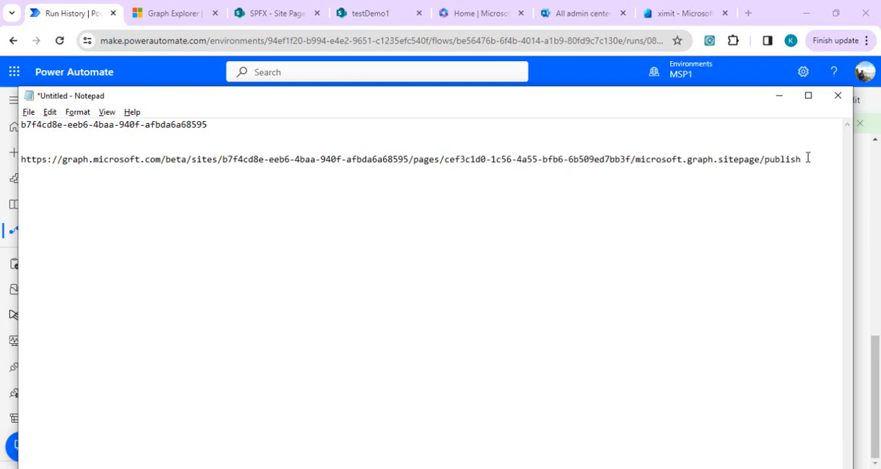
- Copy the completed publish URL from Notepad into the URI of the flow's HTTP copy action, without a leading blank line
{"action": "key", "text": "shift+Up"}
{"action": "key", "text": "ctrl+c"}
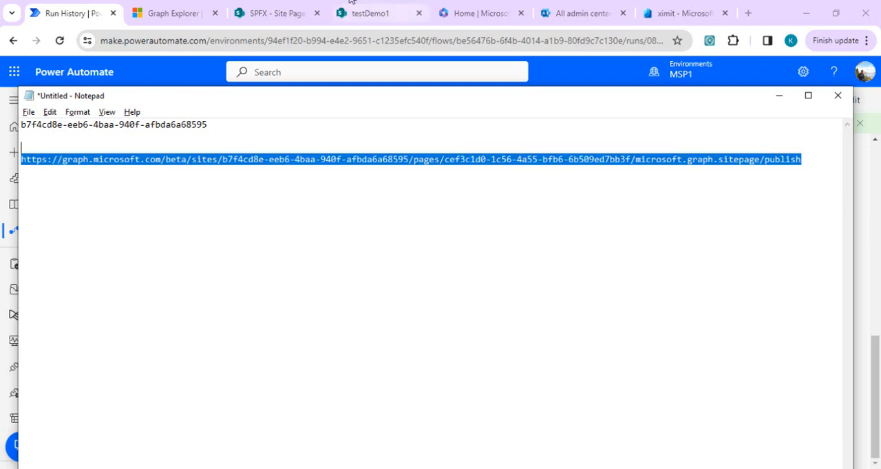
{"action": "left_click", "coordinate": [176, 6]}
{"action": "key", "text": "ctrl+a"}
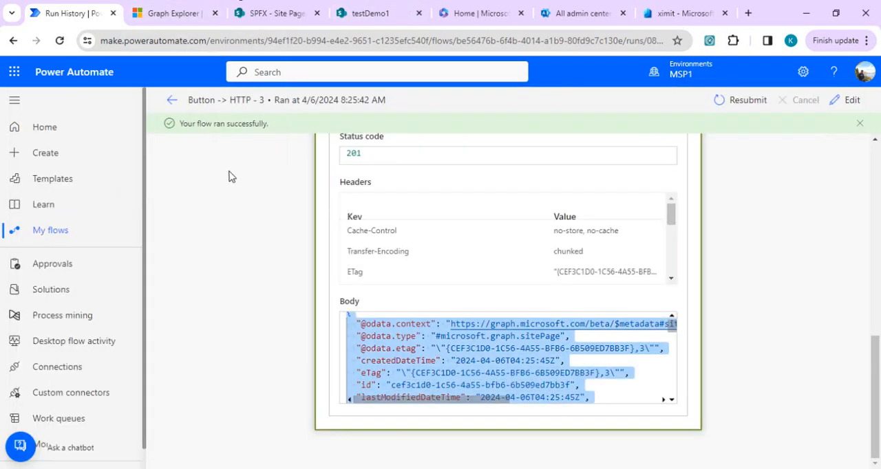
{"action": "left_click", "coordinate": [851, 106]}
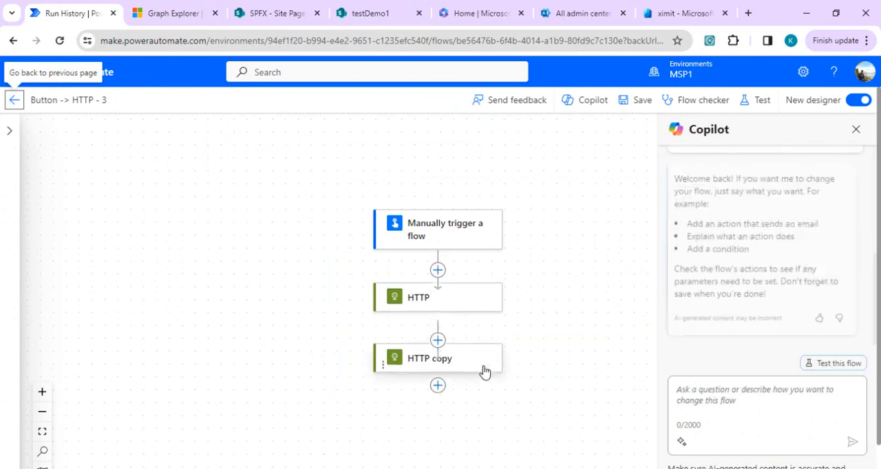
{"action": "left_click", "coordinate": [485, 383]}
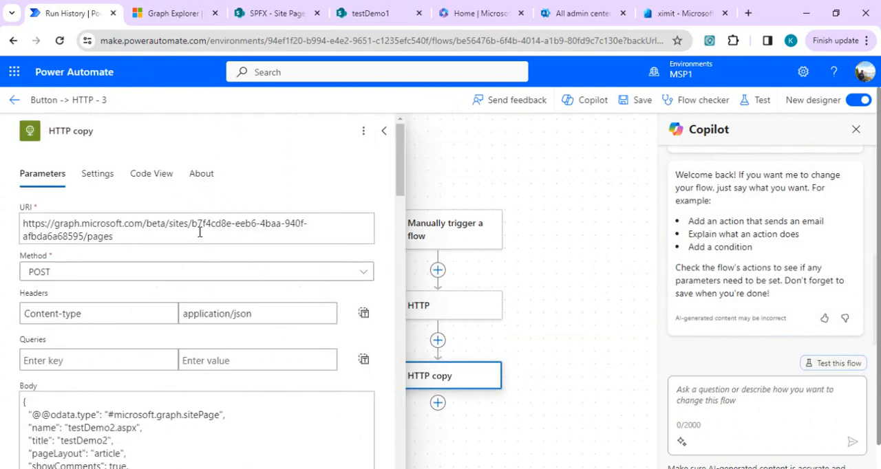
{"action": "triple_click", "coordinate": [200, 234]}
{"action": "key", "text": "ctrl+v"}
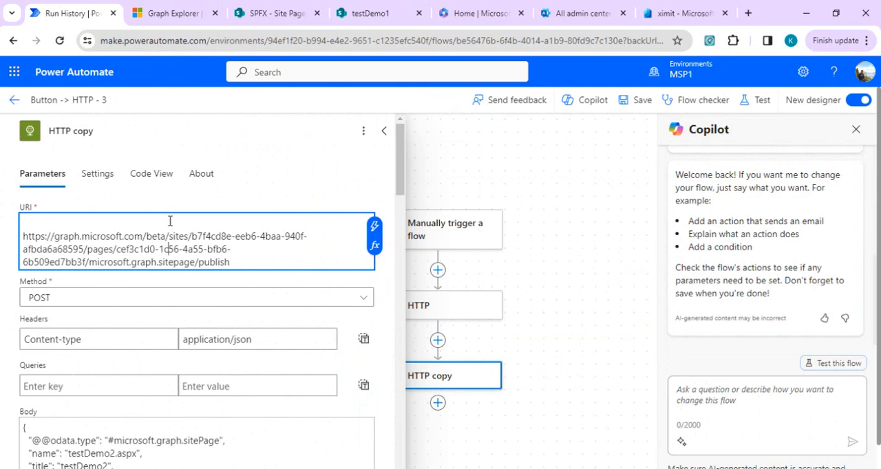
{"action": "key", "text": "BackSpace"}
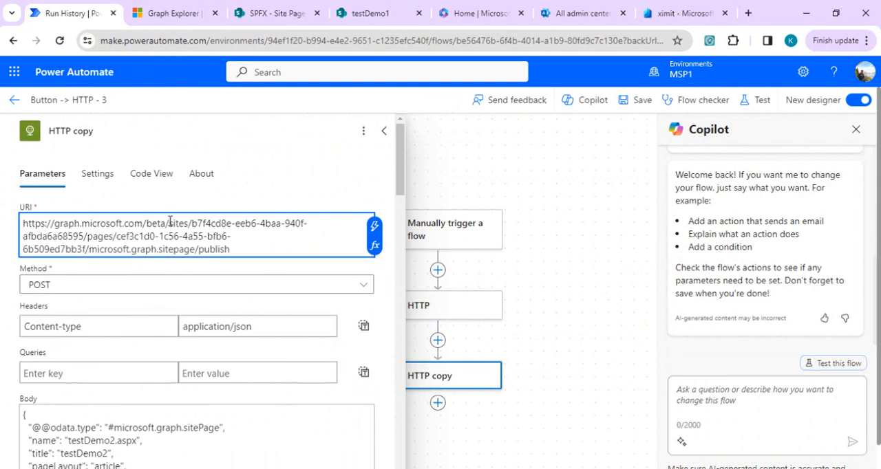
- Clear the HTTP copy action's request body and save the flow
{"action": "scroll", "coordinate": [402, 176], "scroll_direction": "down", "scroll_amount": 5}
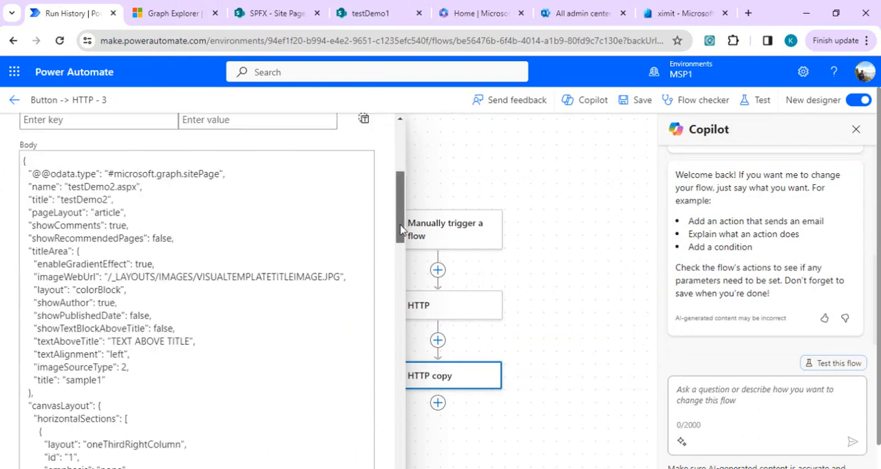
{"action": "left_click", "coordinate": [206, 227]}
{"action": "key", "text": "ctrl+a"}
{"action": "key", "text": "Delete"}
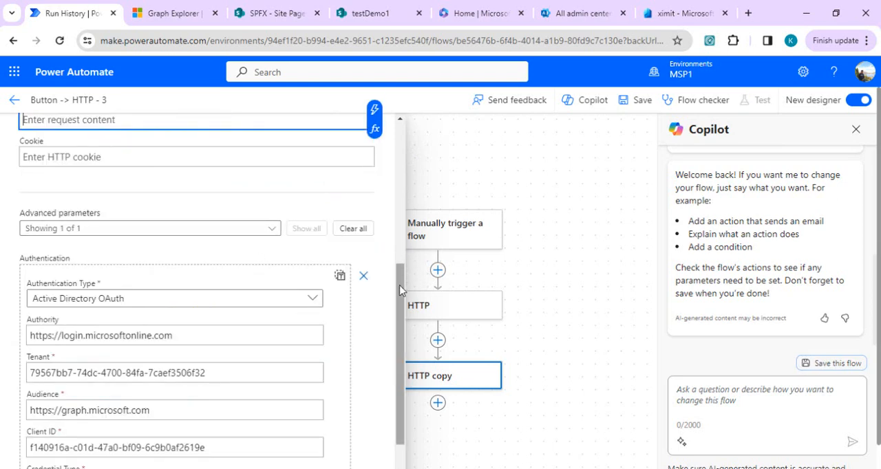
{"action": "left_click_drag", "start_coordinate": [405, 300], "coordinate": [448, 107]}
{"action": "left_click", "coordinate": [639, 100]}
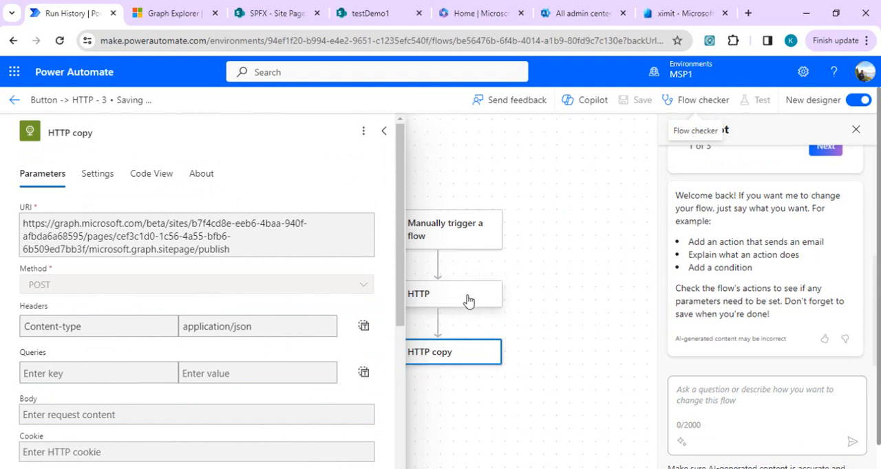
- Move the HTTP copy action directly before the HTTP action, and save and test the flow
{"action": "left_click", "coordinate": [589, 204]}
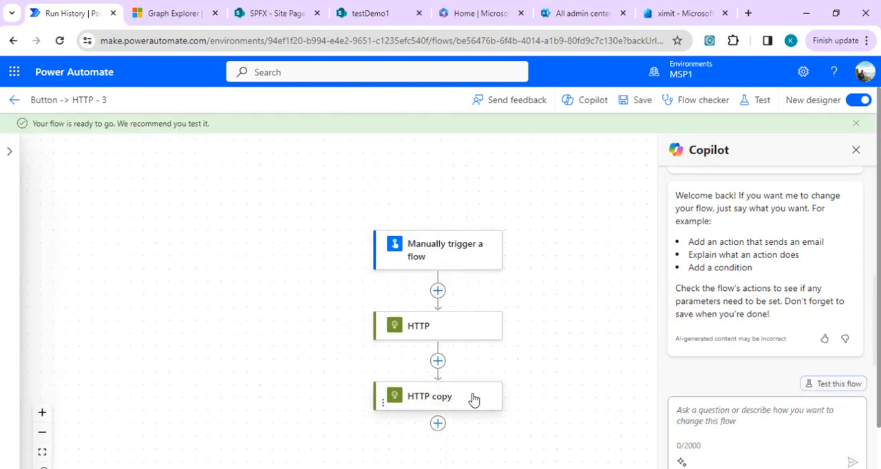
{"action": "left_click_drag", "start_coordinate": [474, 398], "coordinate": [472, 305]}
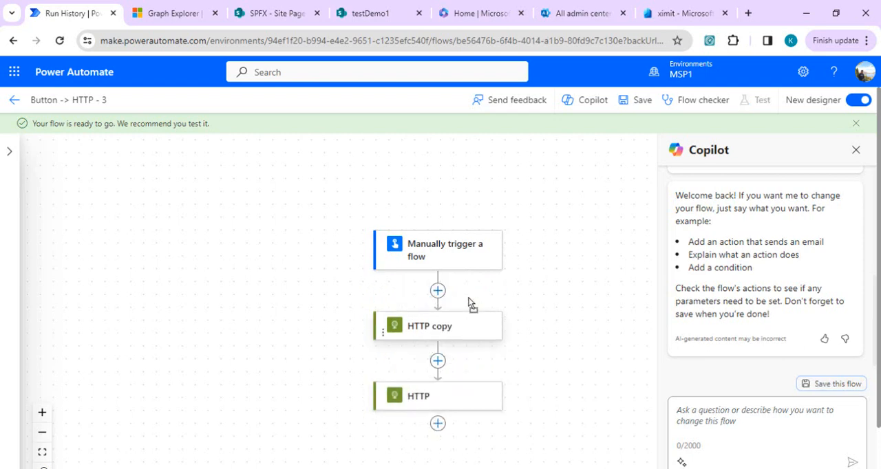
{"action": "left_click", "coordinate": [627, 102]}
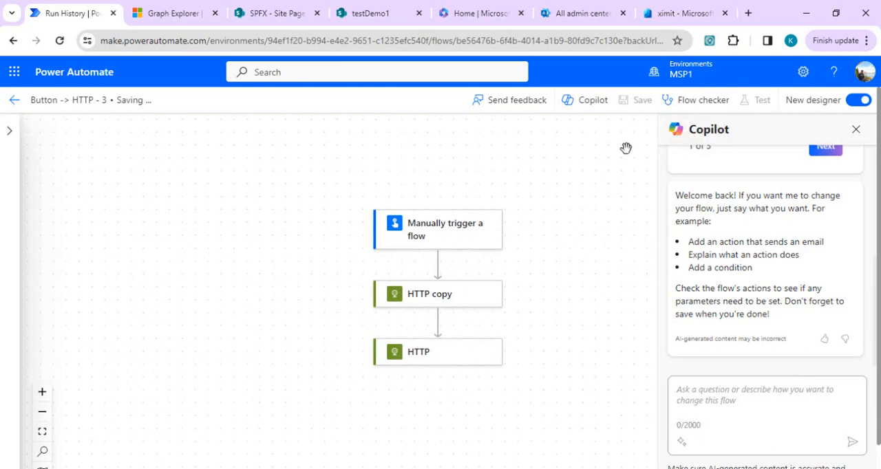
{"action": "left_click", "coordinate": [764, 101]}
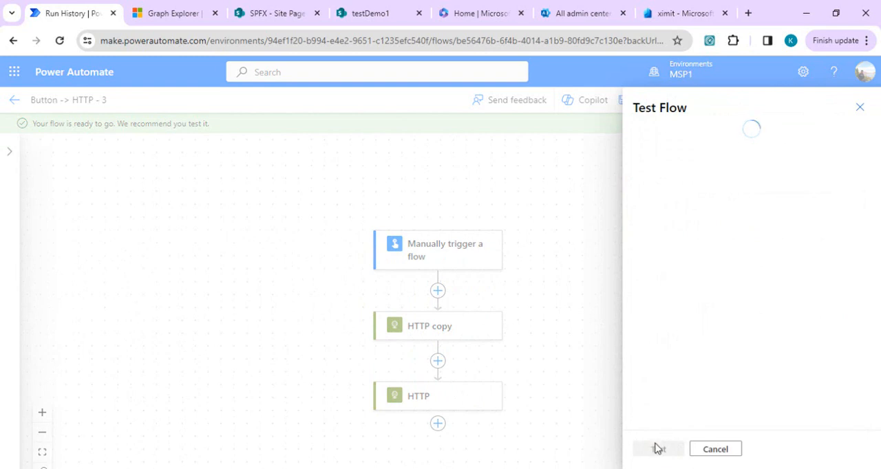
{"action": "left_click", "coordinate": [641, 135]}
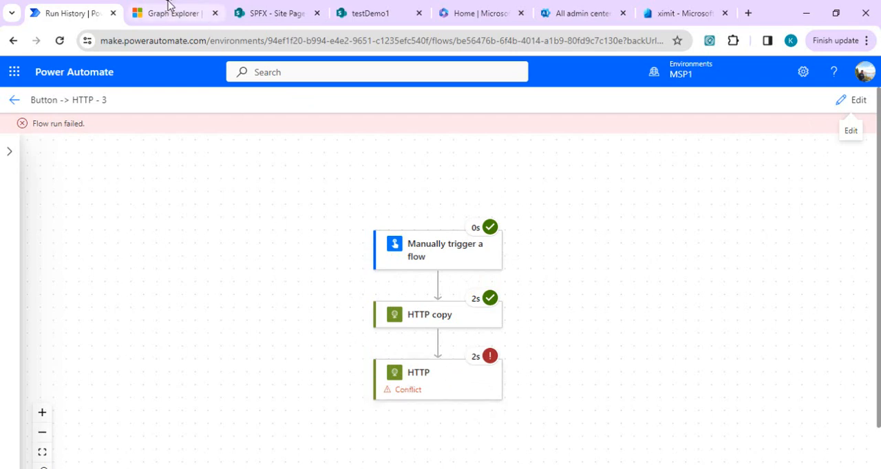
- Reload the SPFX site's filtered Site Pages library and open testDemo2.aspx
{"action": "left_click", "coordinate": [249, 13]}
{"action": "left_click", "coordinate": [388, 49]}
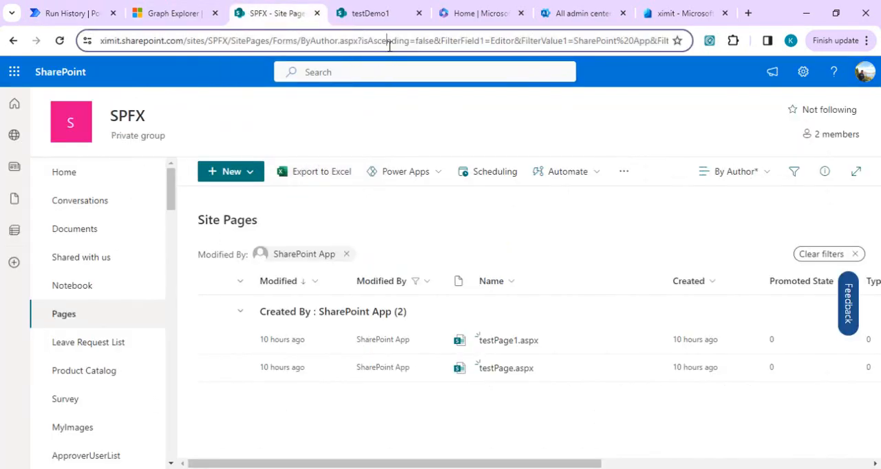
{"action": "key", "text": "Return"}
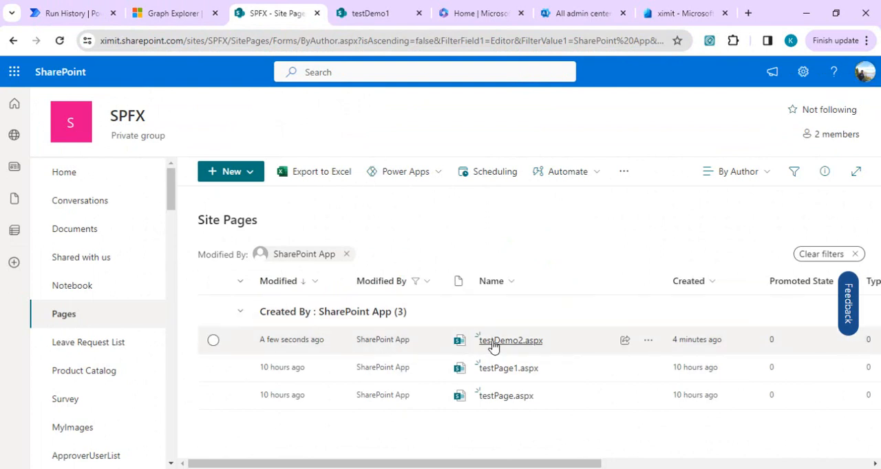
{"action": "mouse_move", "coordinate": [493, 346]}
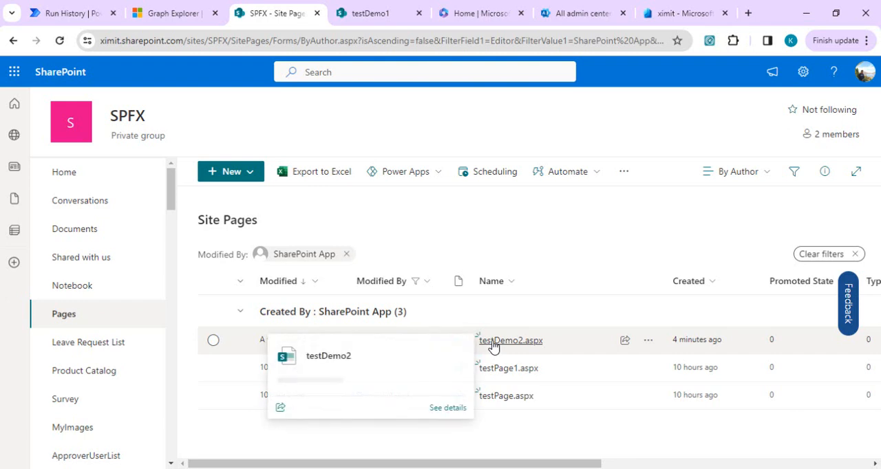
{"action": "left_click", "coordinate": [493, 346]}
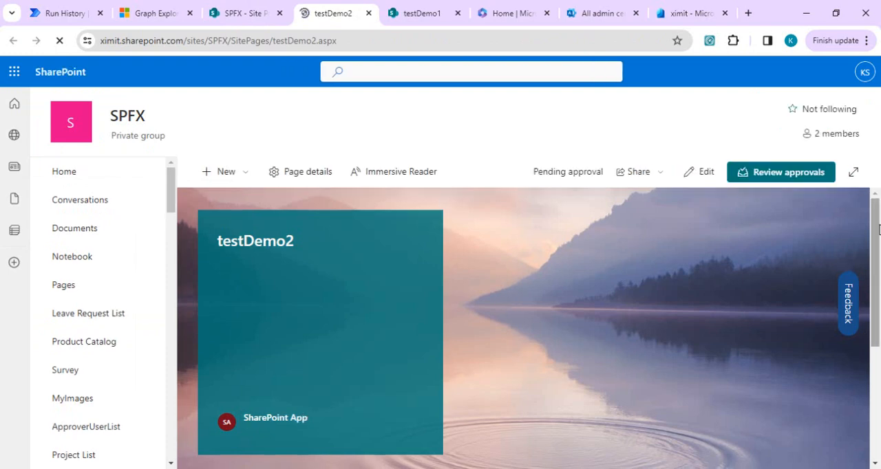
- Check the testDemo2 page's publishing status in SharePoint and the flow's run result in Power Automate
{"action": "left_click_drag", "start_coordinate": [878, 228], "coordinate": [879, 207]}
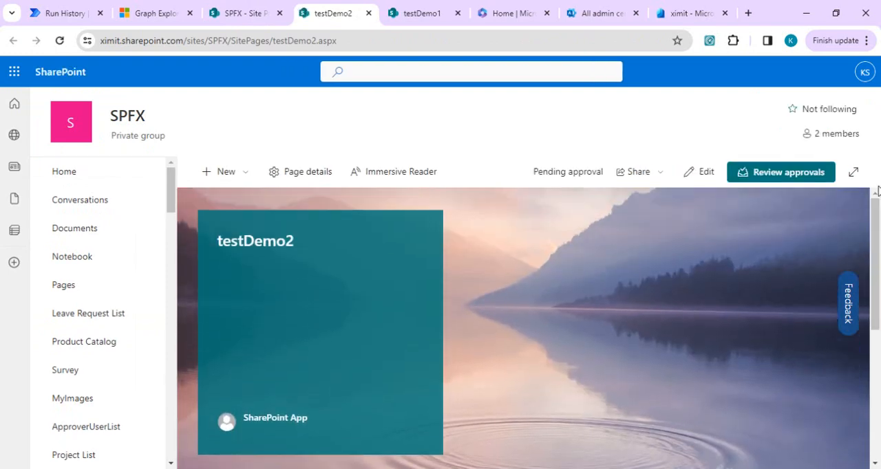
{"action": "left_click", "coordinate": [67, 12]}
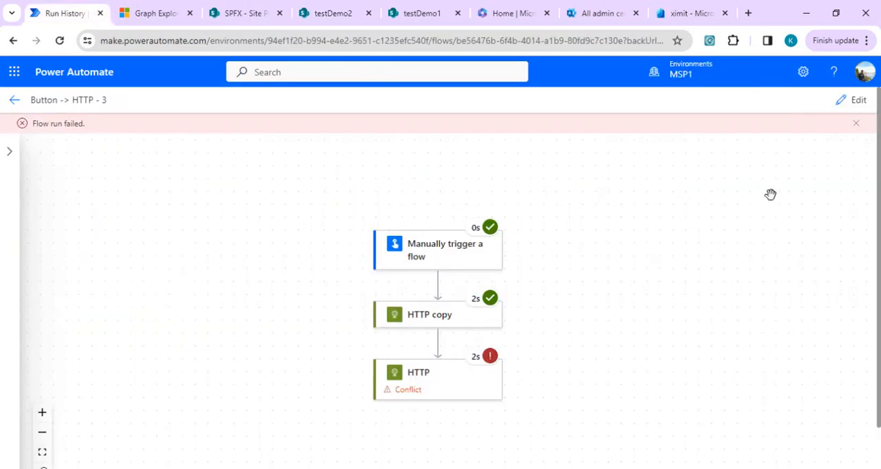
- Search the sample queries in Graph Explorer for "sharepoin" and expand the SharePoint Pages (beta) group
{"action": "left_click", "coordinate": [144, 13]}
{"action": "left_click", "coordinate": [63, 117]}
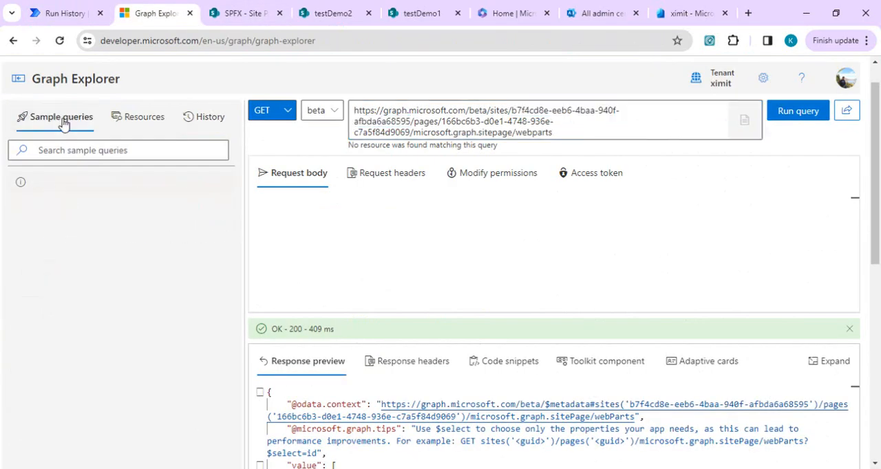
{"action": "left_click", "coordinate": [20, 219]}
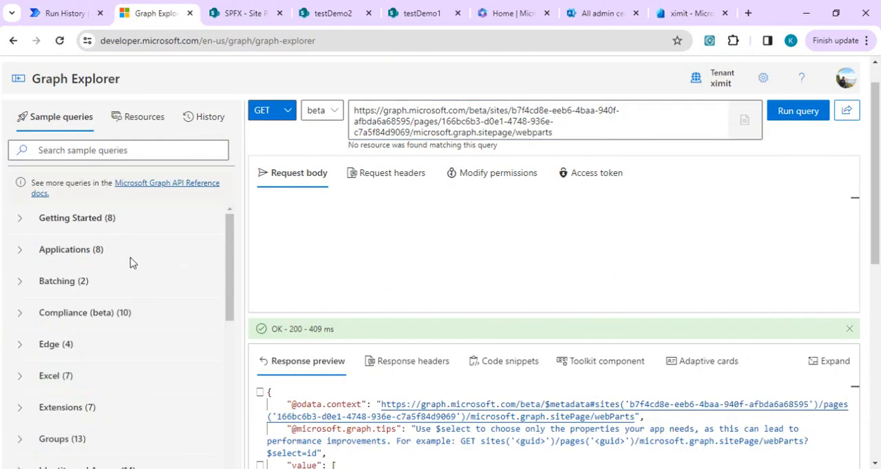
{"action": "left_click", "coordinate": [170, 146]}
{"action": "type", "text": "sharepoin"}
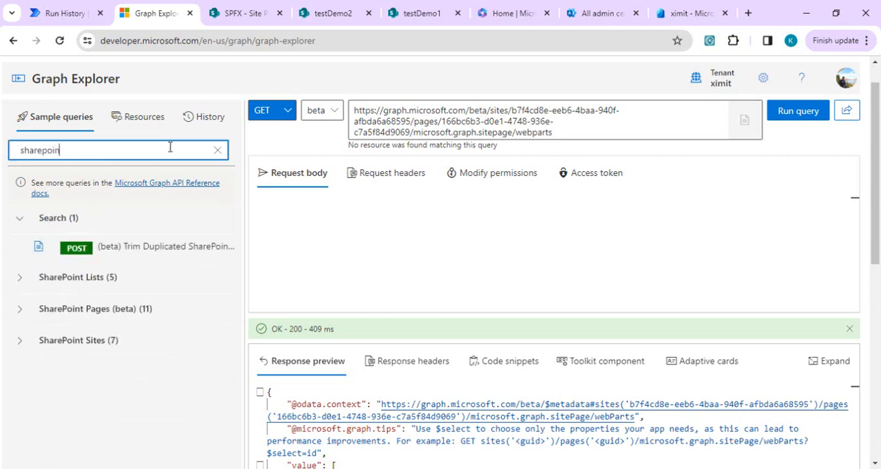
{"action": "left_click", "coordinate": [119, 317]}
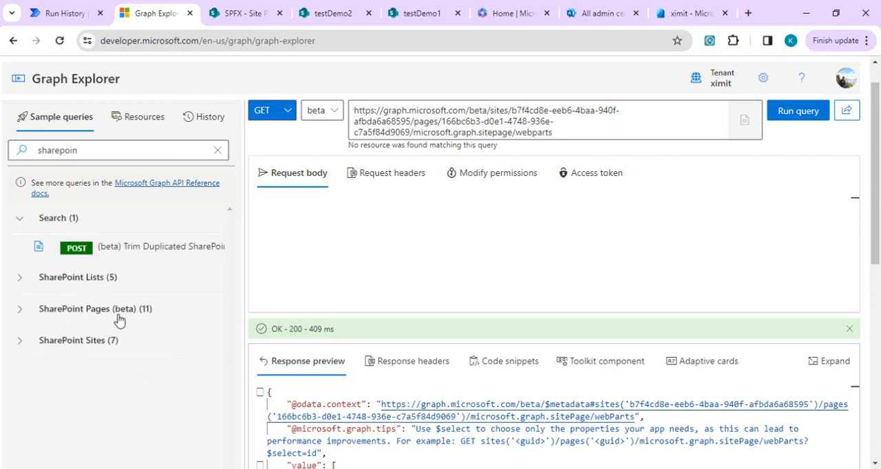
{"action": "left_click", "coordinate": [20, 309]}
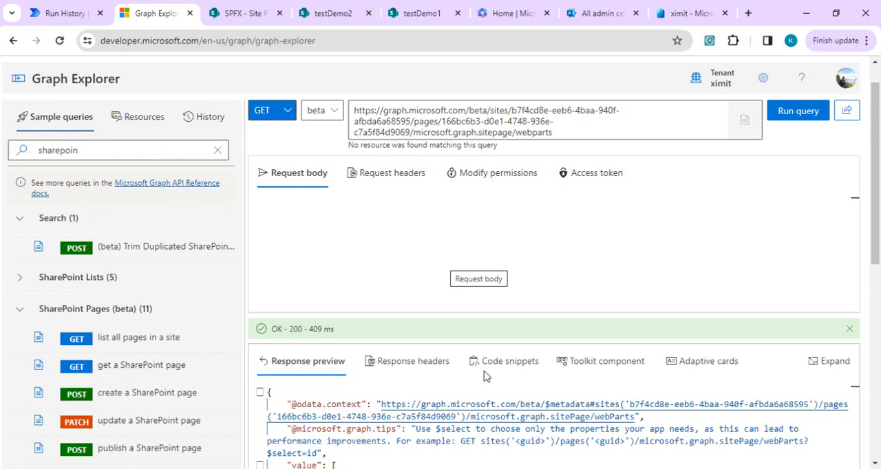
- Review the canvasLayout JSON in the webpartjsonsample file in Notepad, and minimize the file's window
{"action": "mouse_move", "coordinate": [513, 446]}
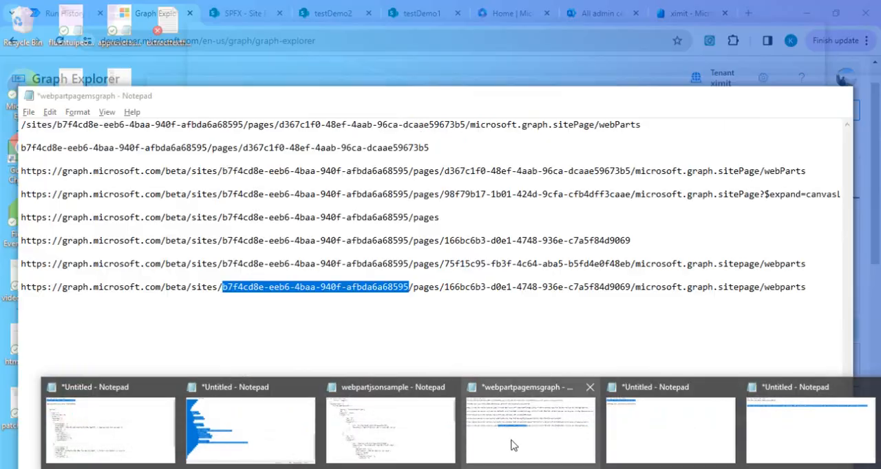
{"action": "left_click", "coordinate": [390, 430]}
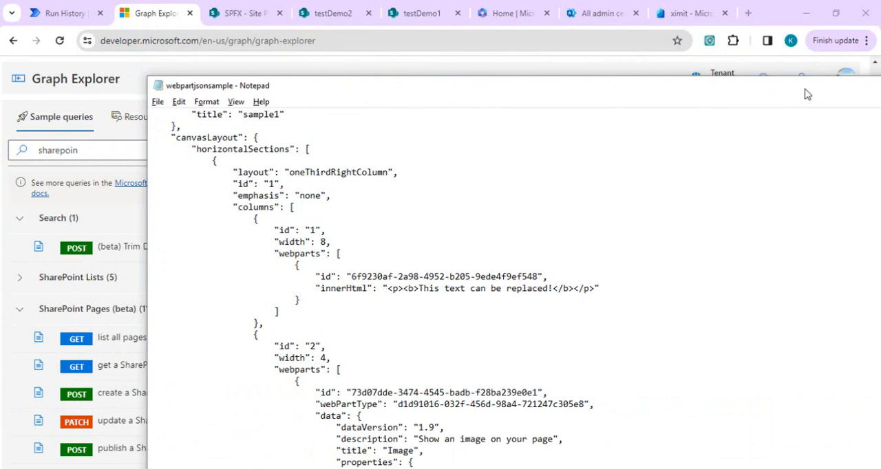
{"action": "left_click_drag", "start_coordinate": [774, 94], "coordinate": [667, 100]}
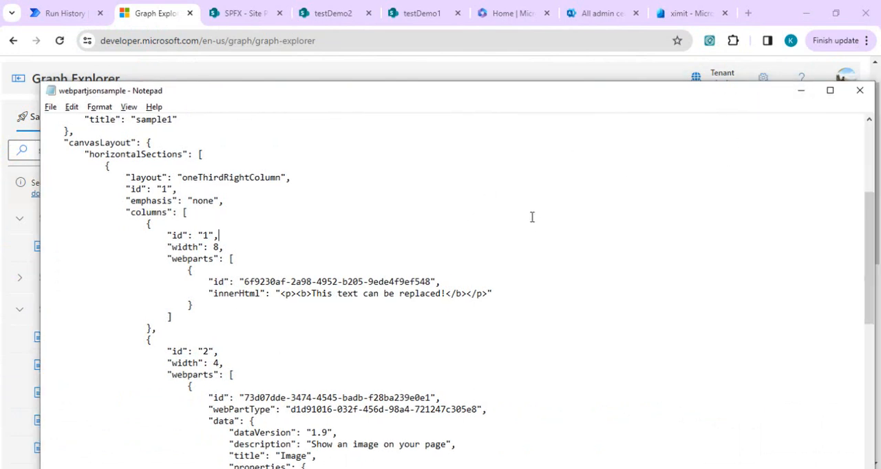
{"action": "left_click", "coordinate": [800, 92]}
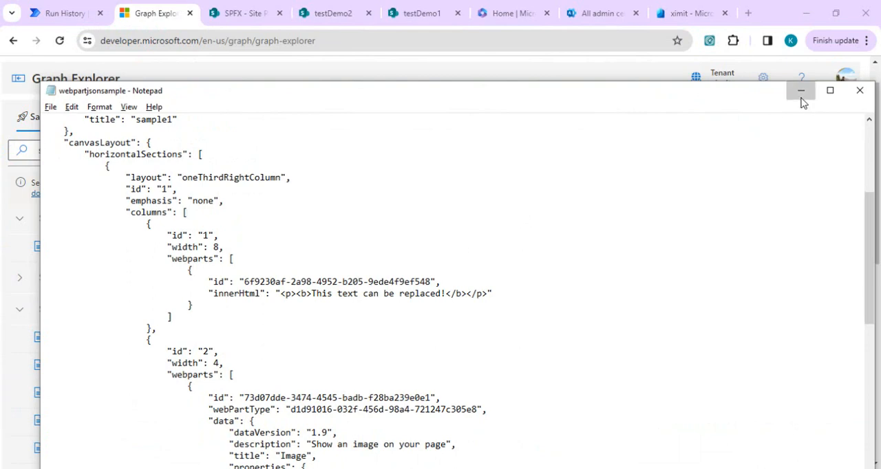